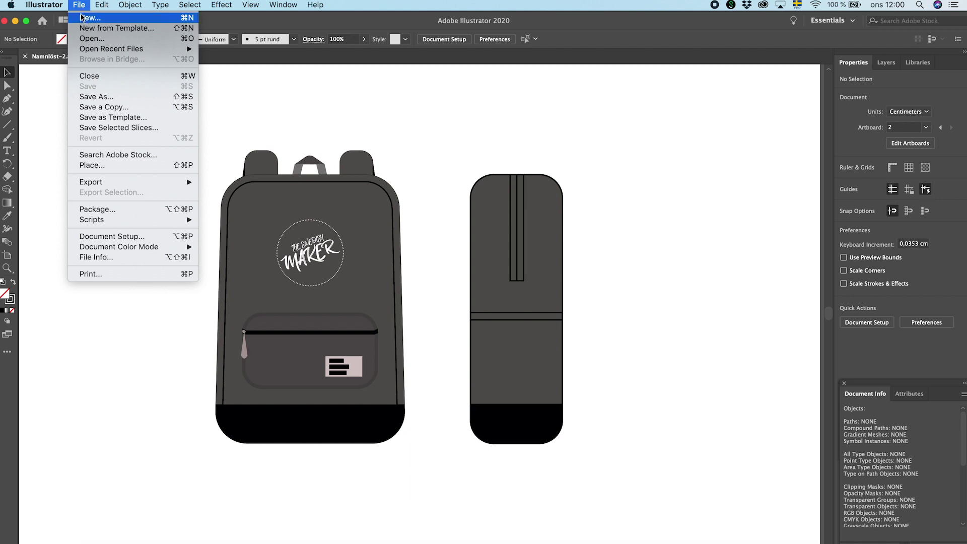
- Open the File menu over the backpack reference drawings to begin a new document
left_click(82, 18)
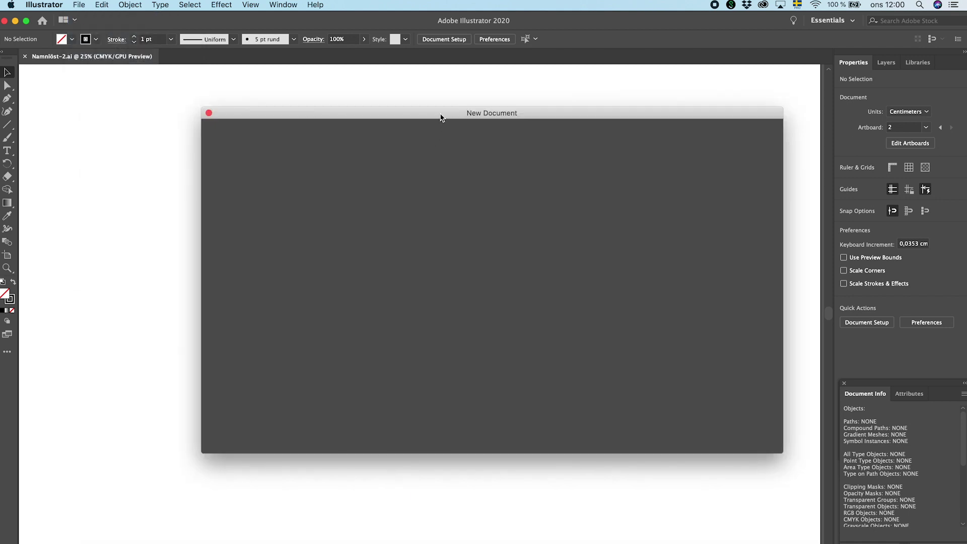
- Create the blank 130 × 130 cm document Untitled-3 from the custom preset
left_click_drag(440, 117, 342, 117)
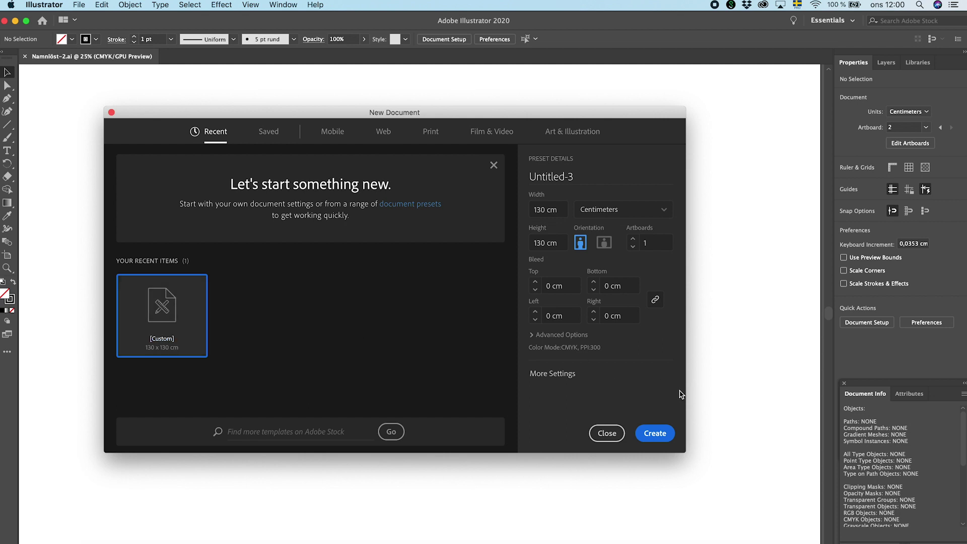
left_click(668, 433)
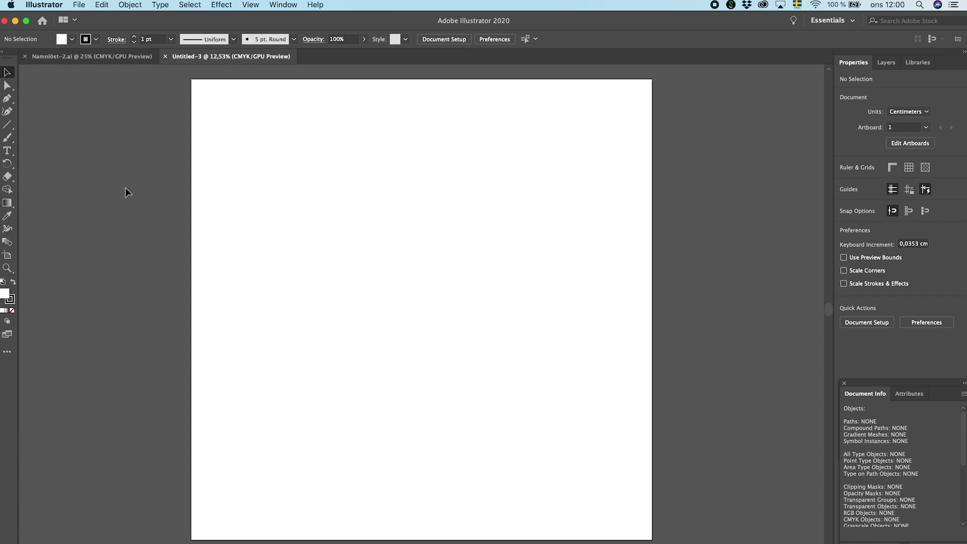
- Draw a 27 × 38 cm rectangle on the blank Untitled-3 artboard
left_click_drag(11, 129, 33, 128)
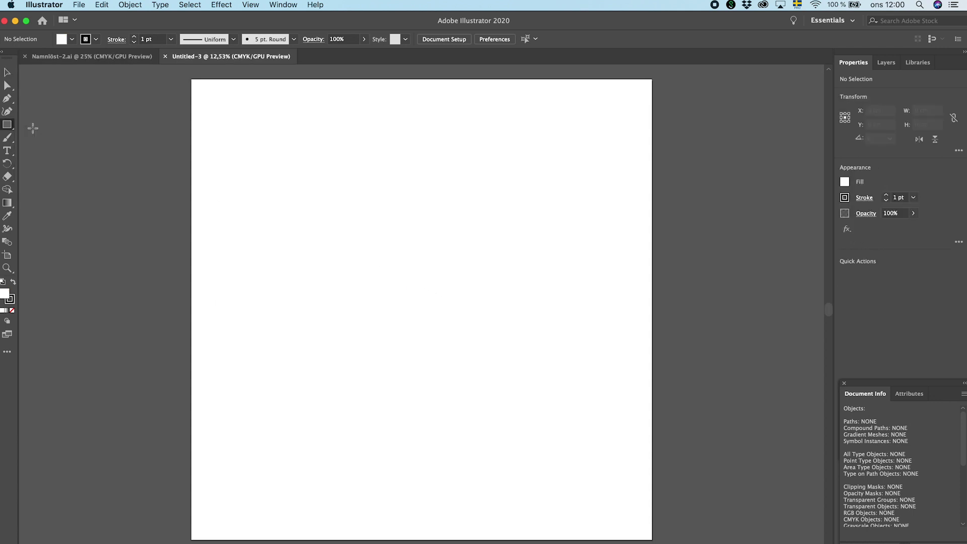
left_click(276, 158)
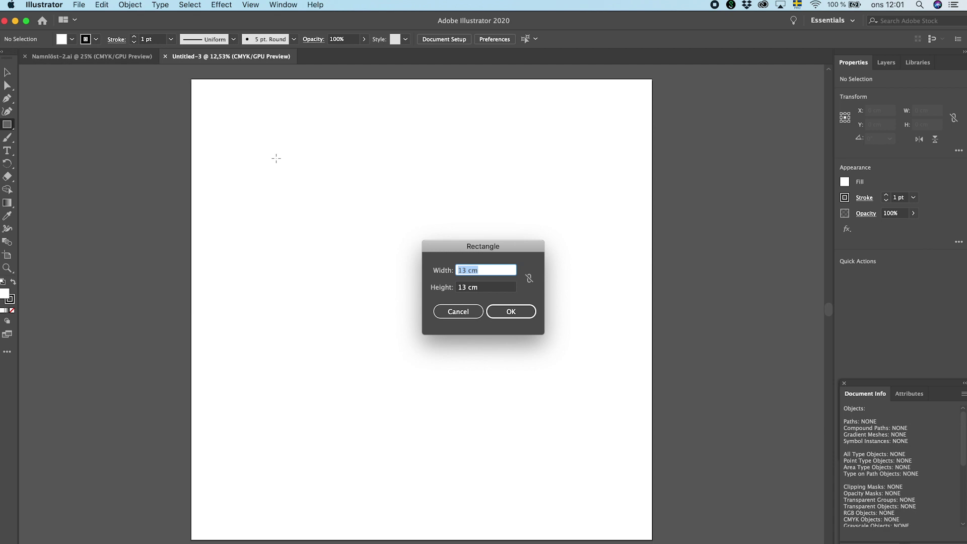
type("27")
key("Tab")
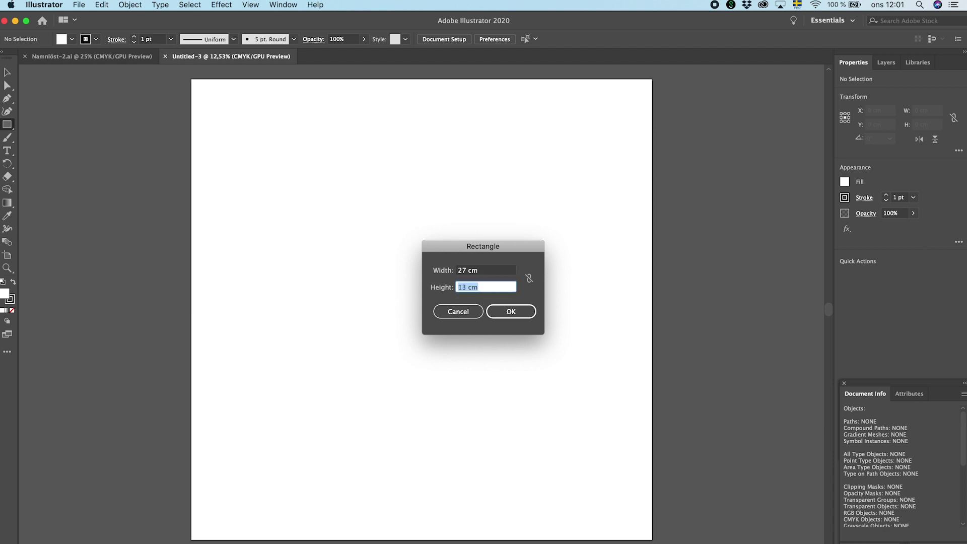
type("38")
key("Return")
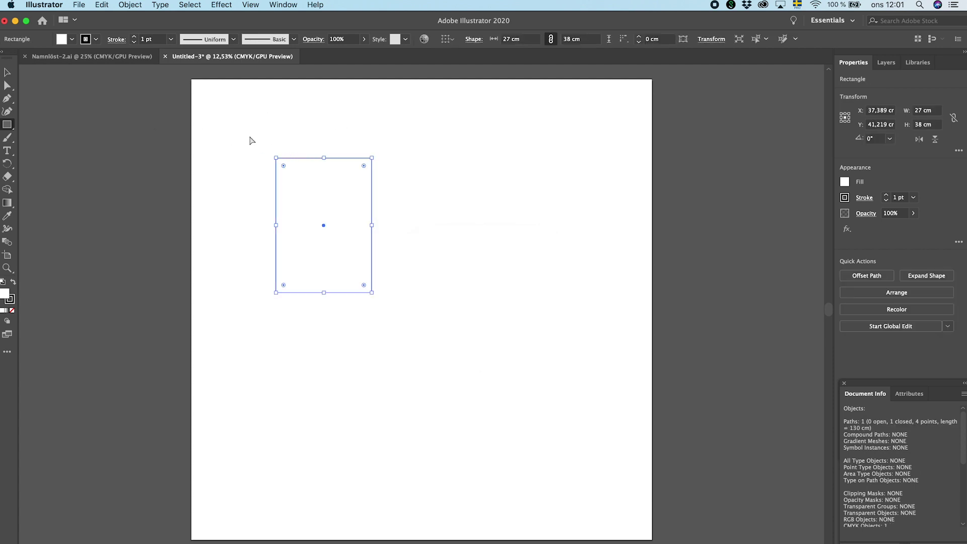
key("a")
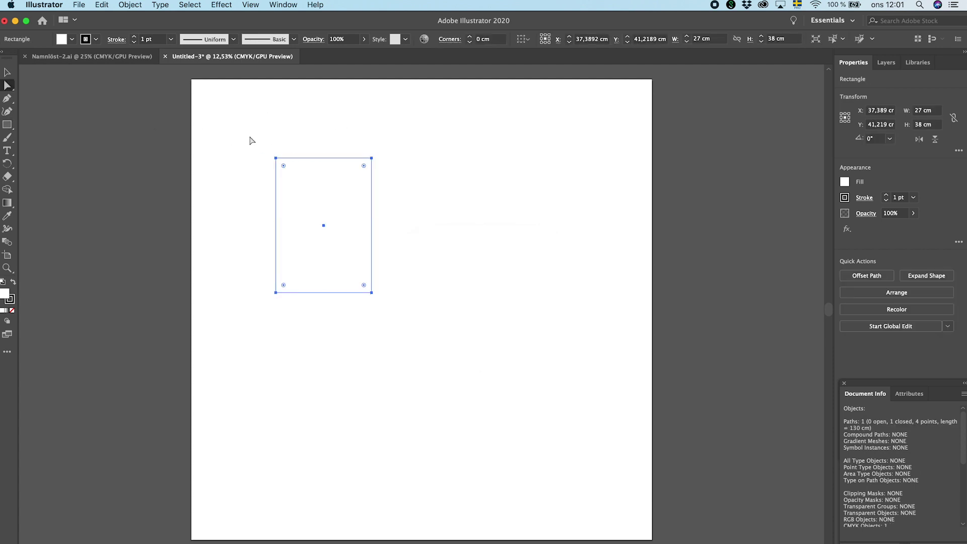
left_click(378, 302)
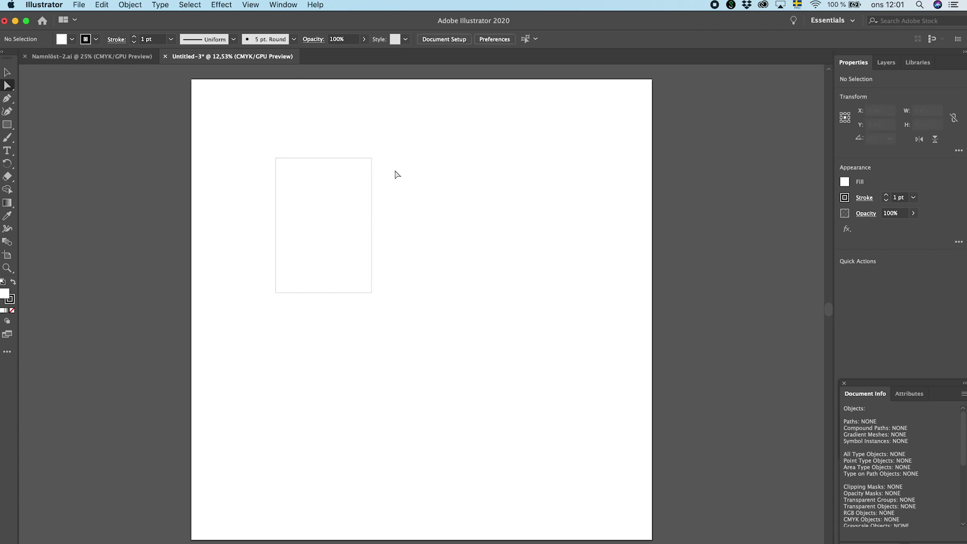
- Move the rectangle's top-right corner 1 cm to the left
left_click(372, 159)
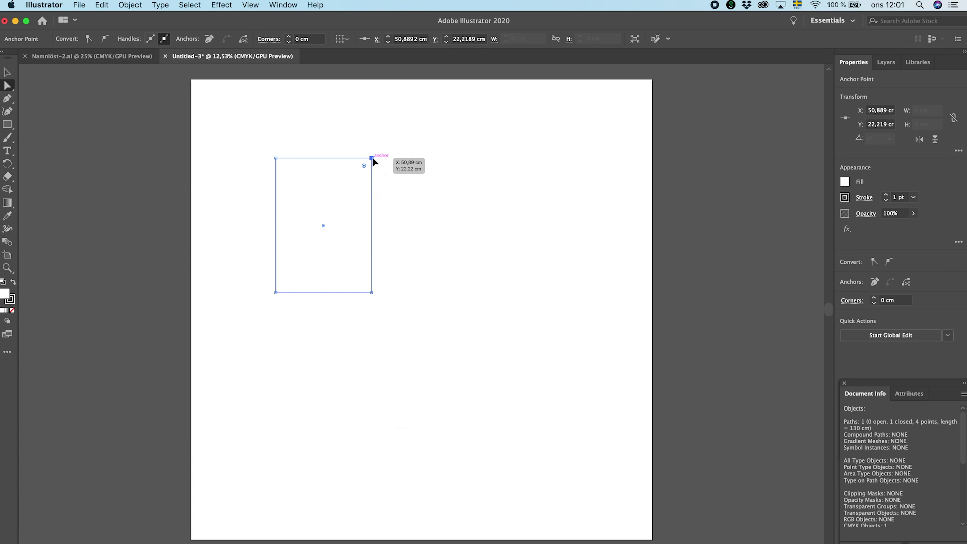
key("Return")
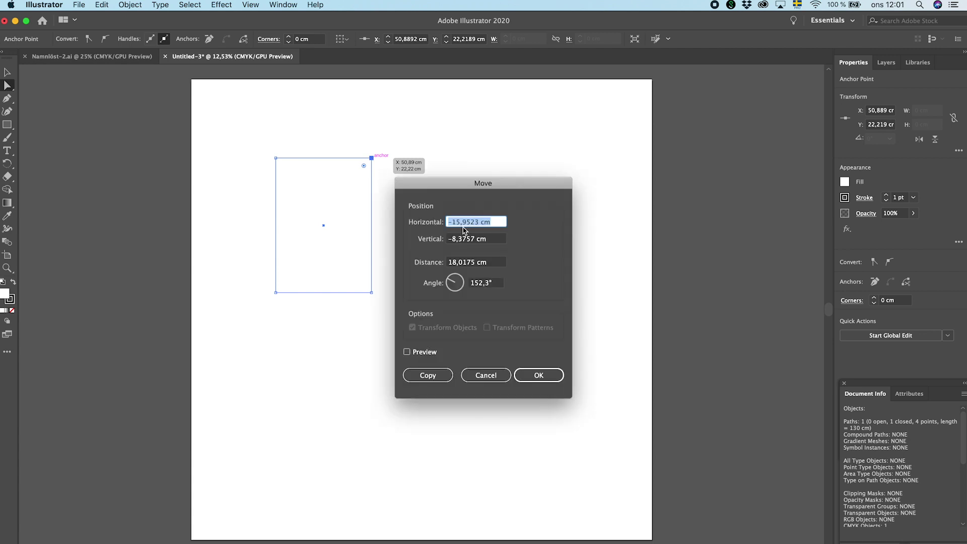
type("-1")
key("Tab")
type("0")
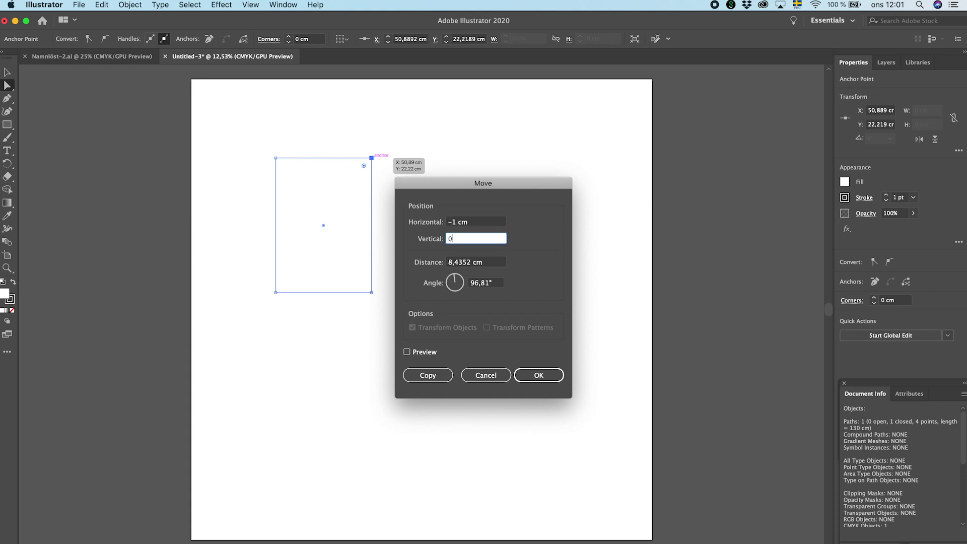
key("Tab")
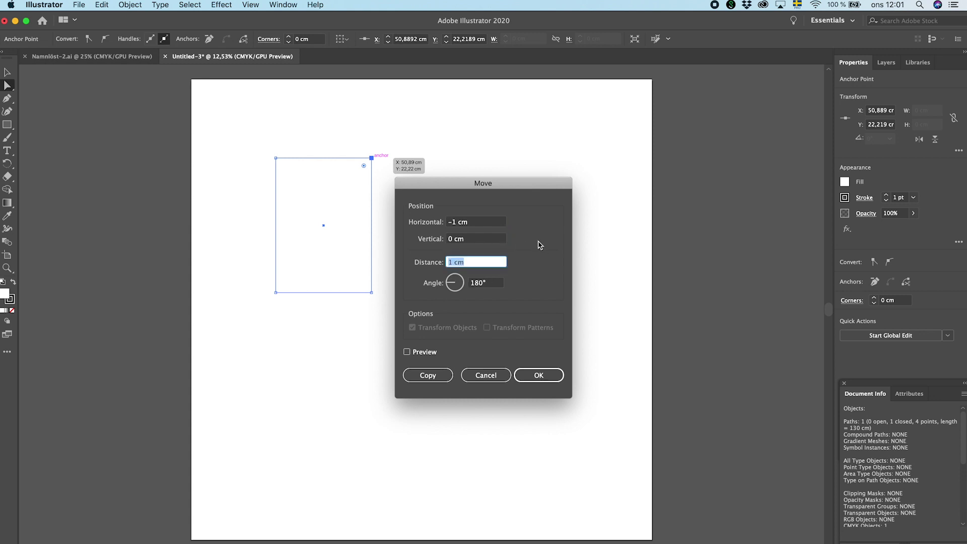
type("0")
left_click(539, 376)
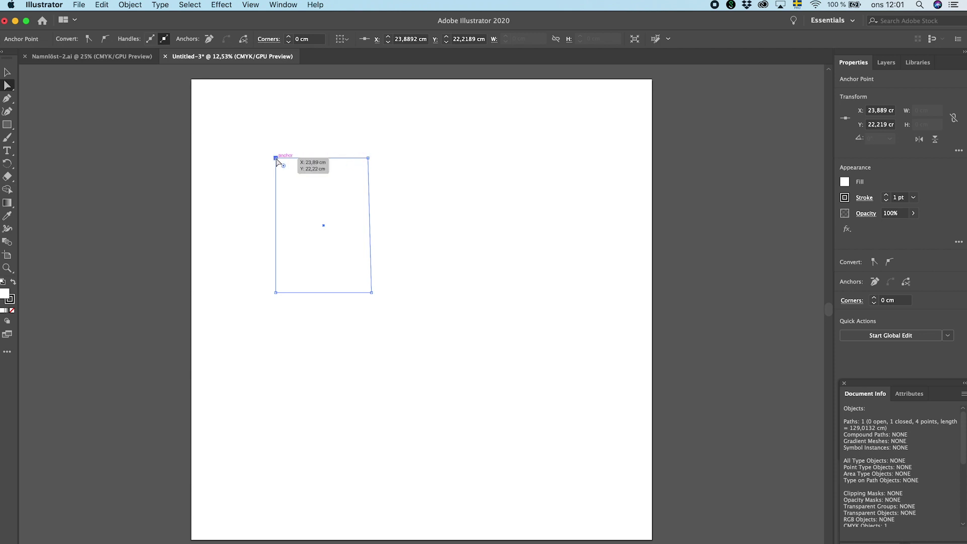
- Move the top-left corner 1 cm to the right so the panel tapers upward
key("Return")
left_click(450, 221)
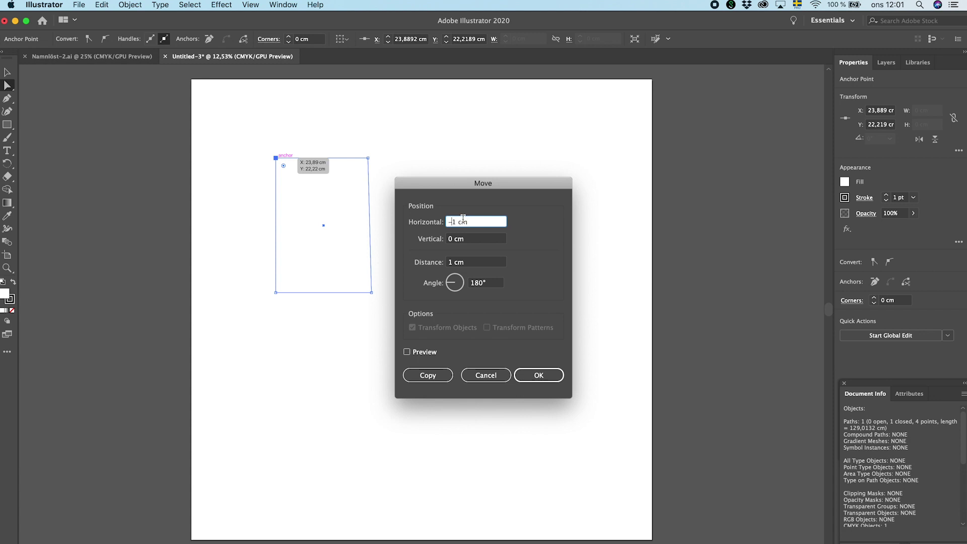
key("BackSpace")
key("Return")
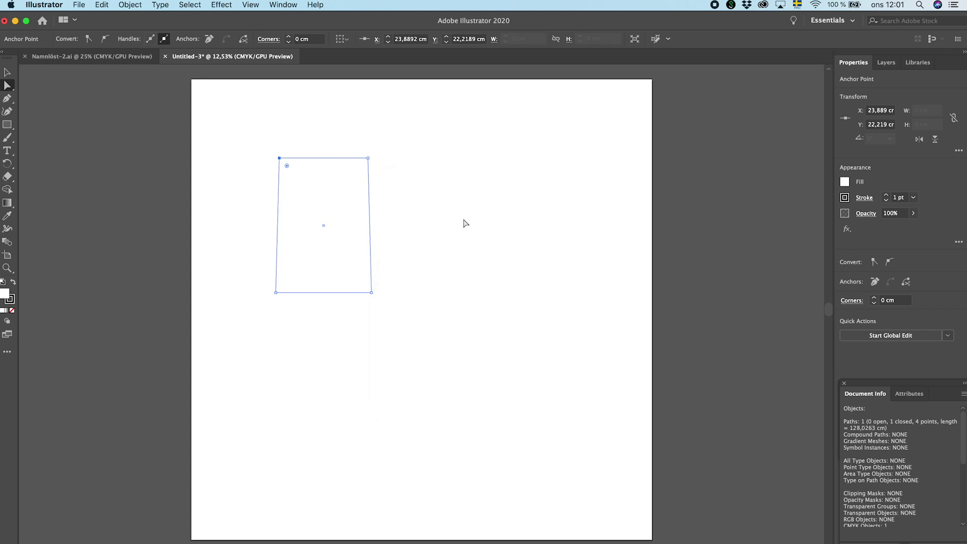
left_click(422, 229)
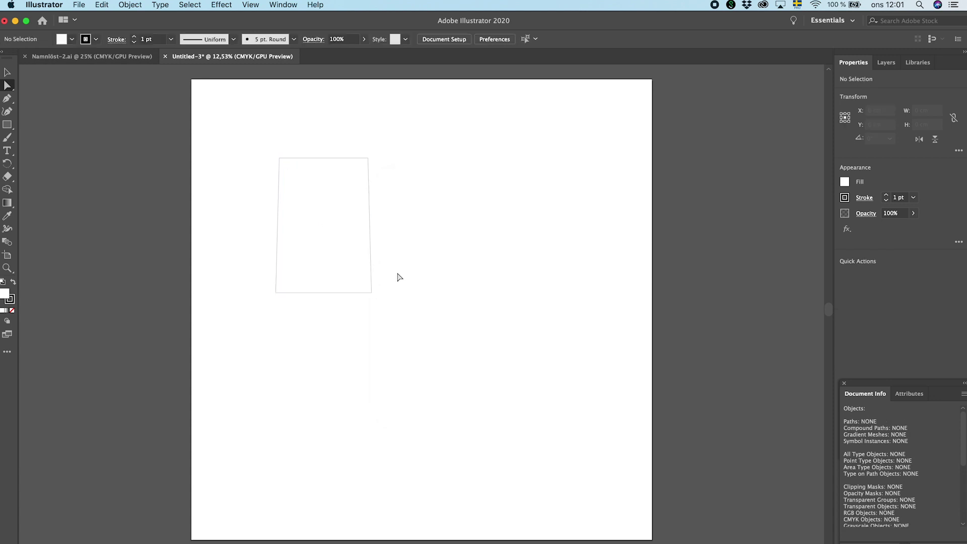
- Round the panel's two bottom corners to 4,5 cm
left_click(372, 292)
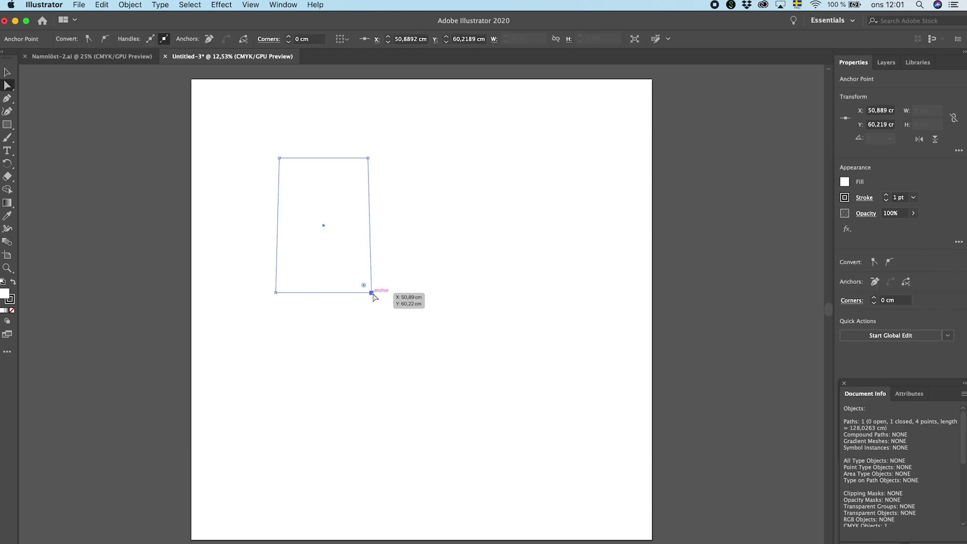
left_click(275, 292, "shift")
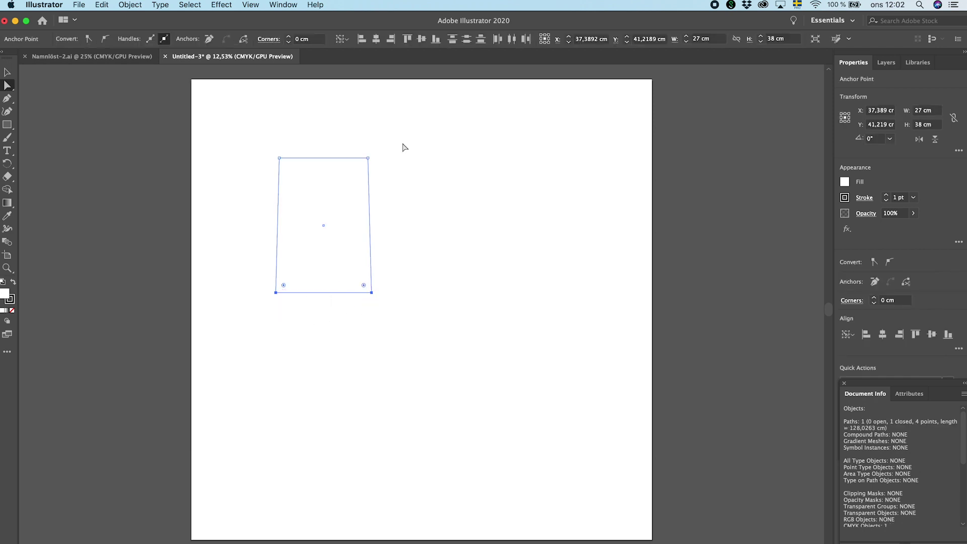
left_click(298, 39)
double_click(298, 39)
key("Return")
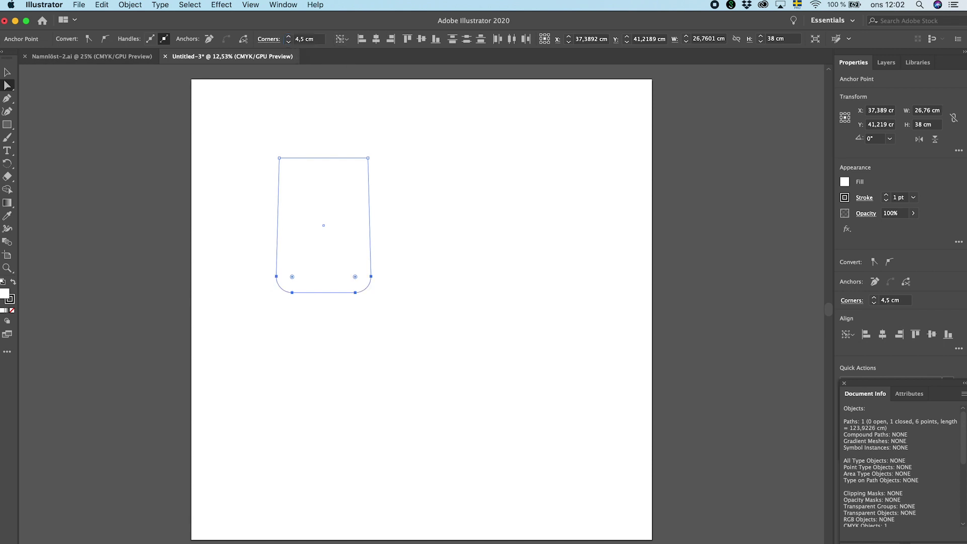
left_click(401, 178)
- Round the panel's two top corners to 7 cm
left_click(368, 159)
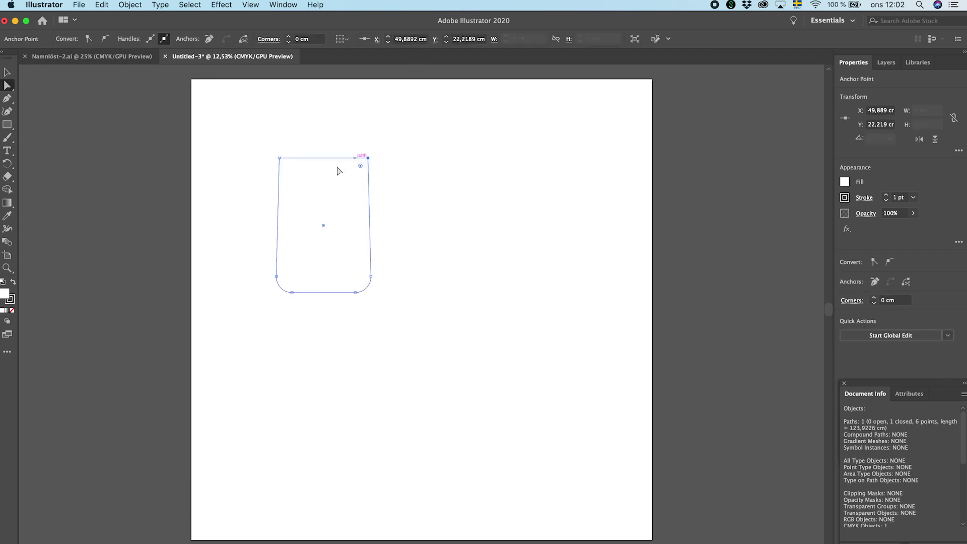
left_click(279, 159, "shift")
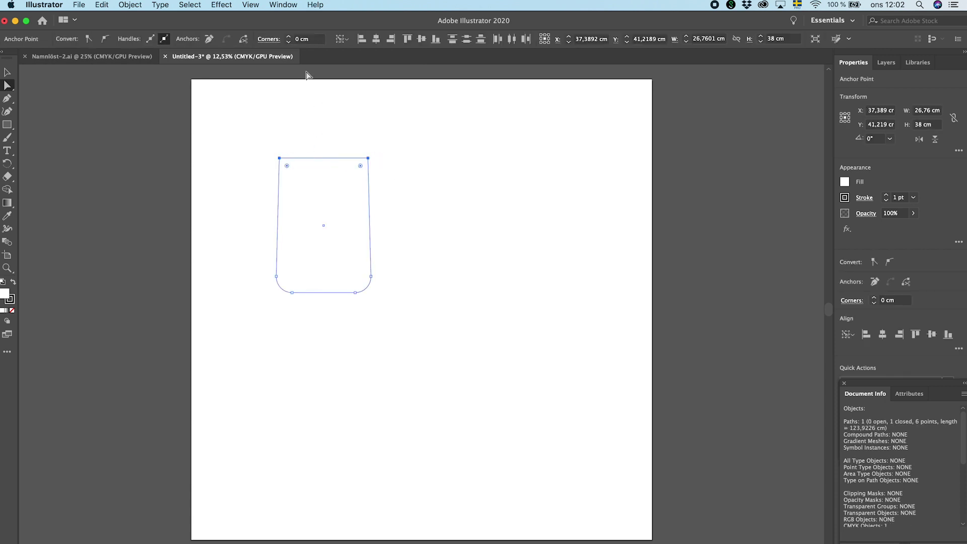
left_click(297, 39)
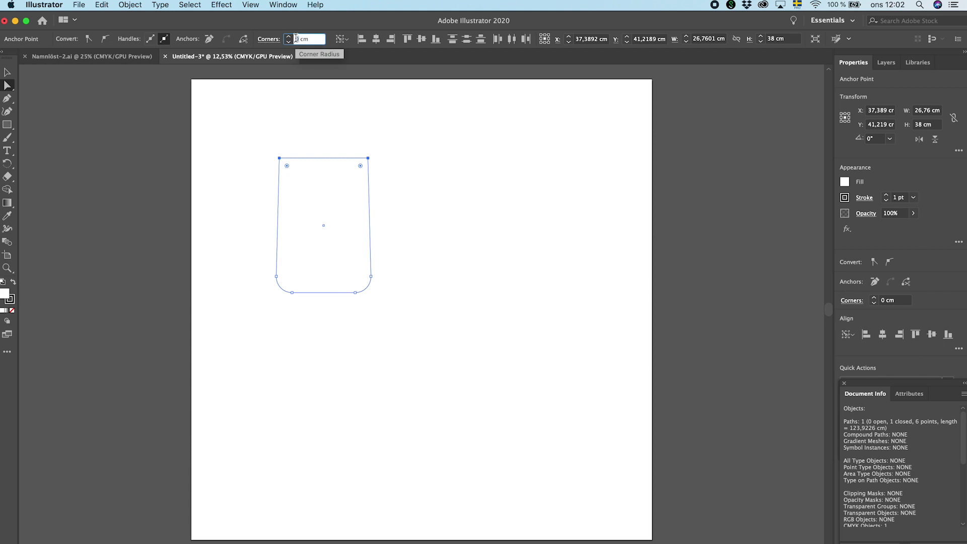
type("7 cm")
key("Return")
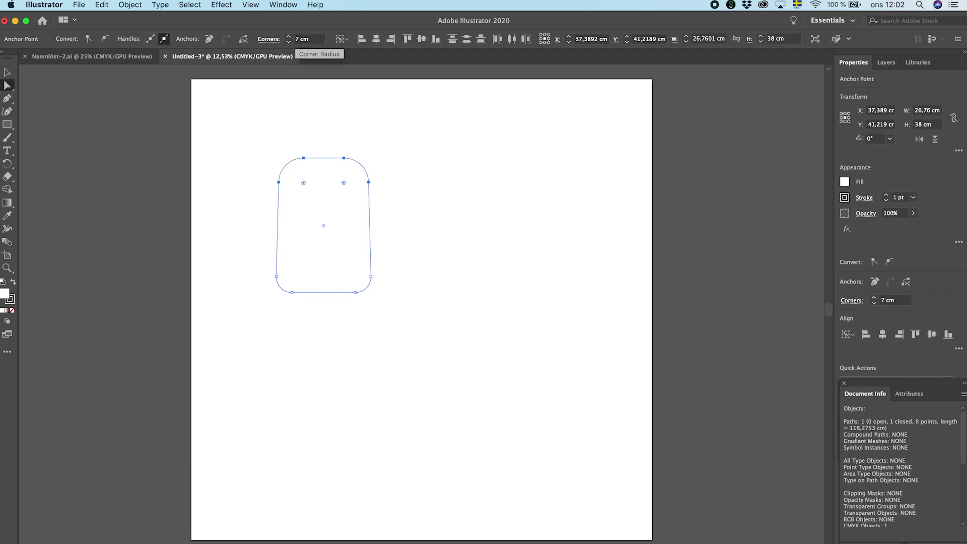
left_click(429, 201)
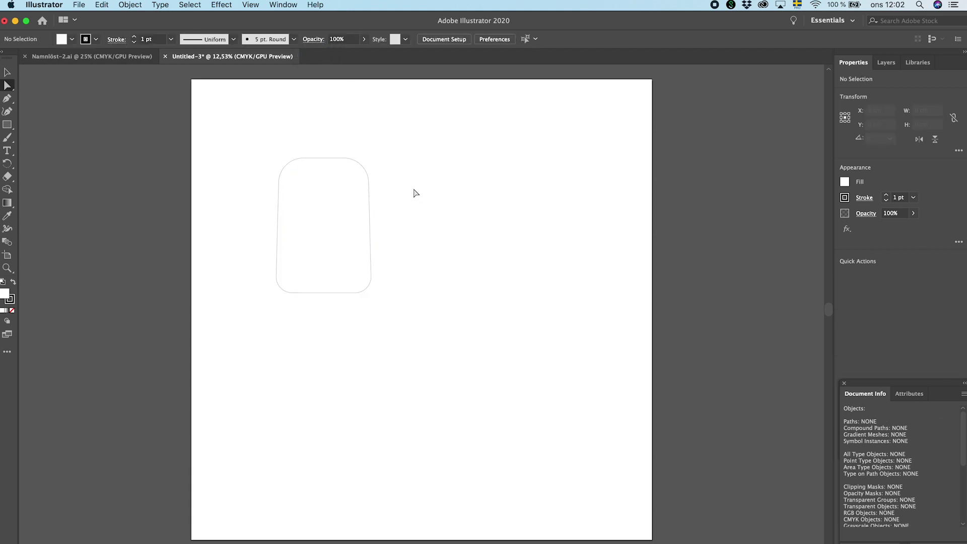
left_click(356, 157)
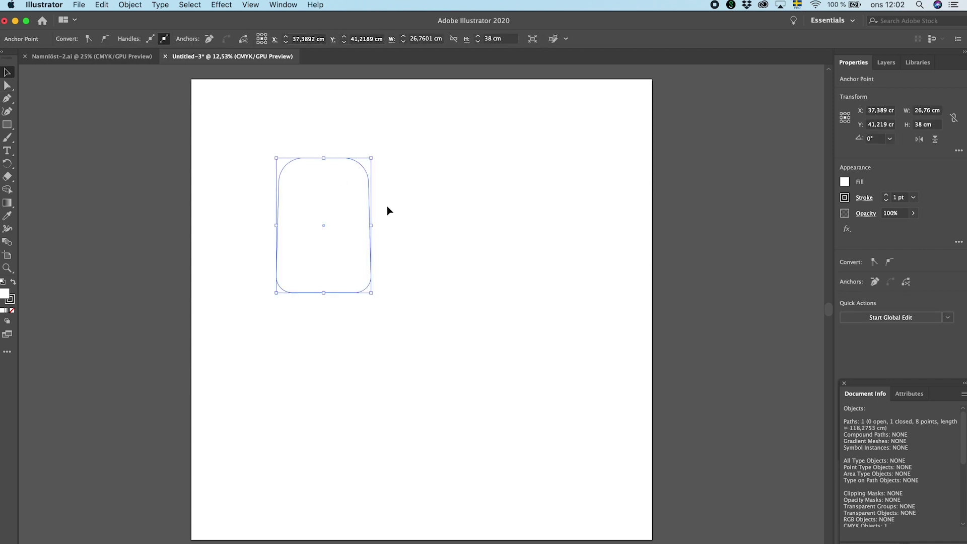
- Add a 1 cm offset outline around the rounded panel
left_click(405, 157)
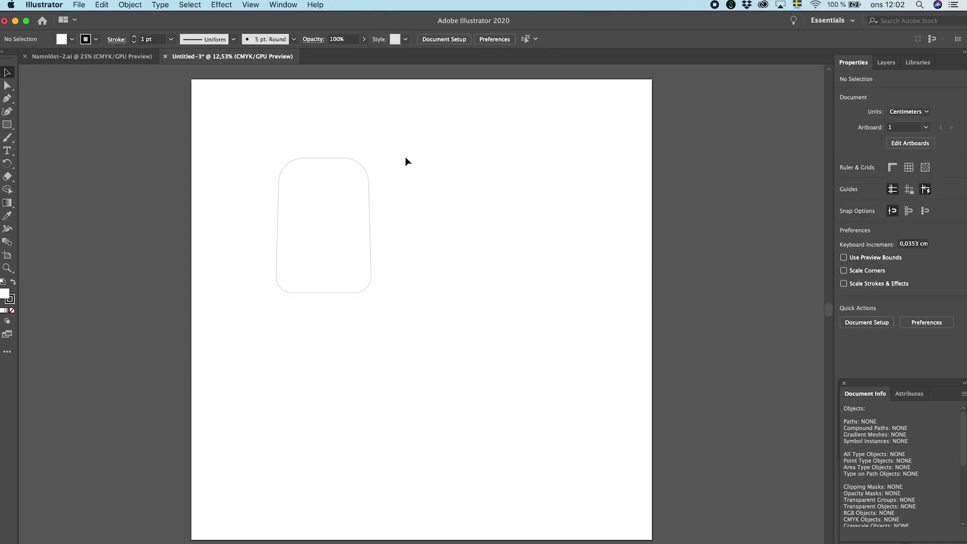
left_click(358, 165)
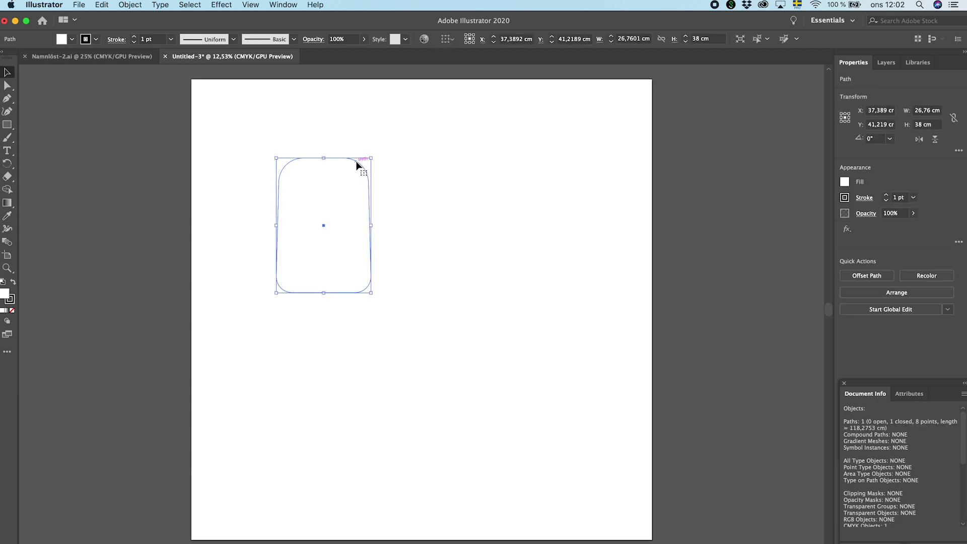
left_click(135, 5)
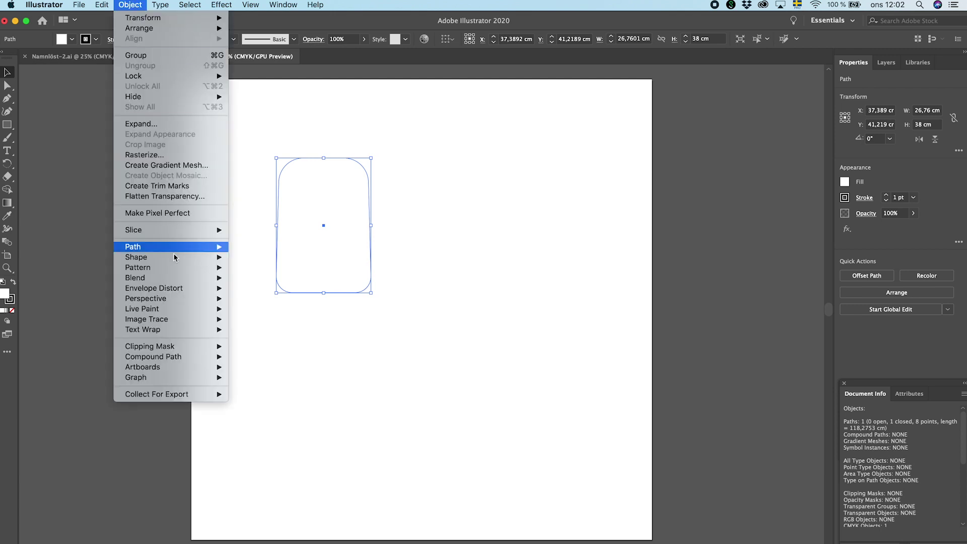
mouse_move(178, 248)
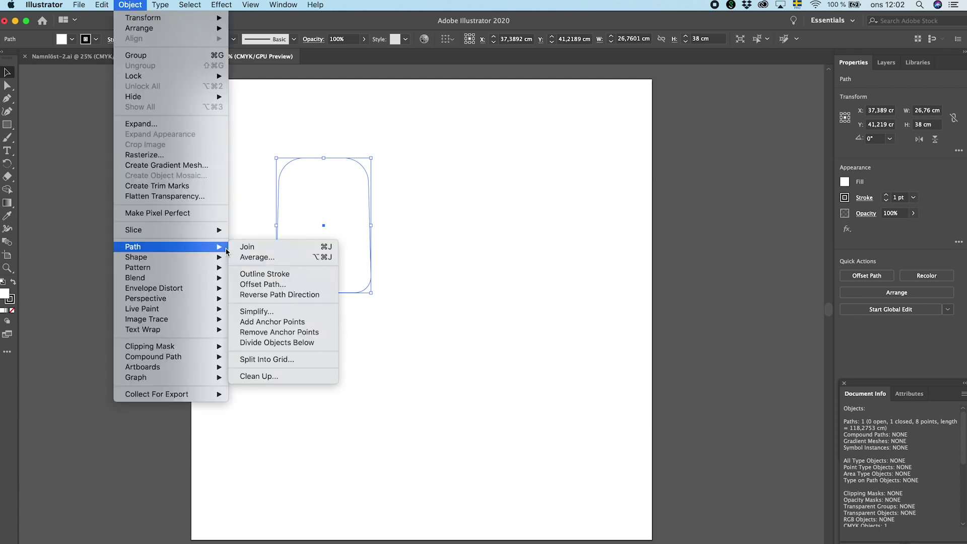
left_click(250, 283)
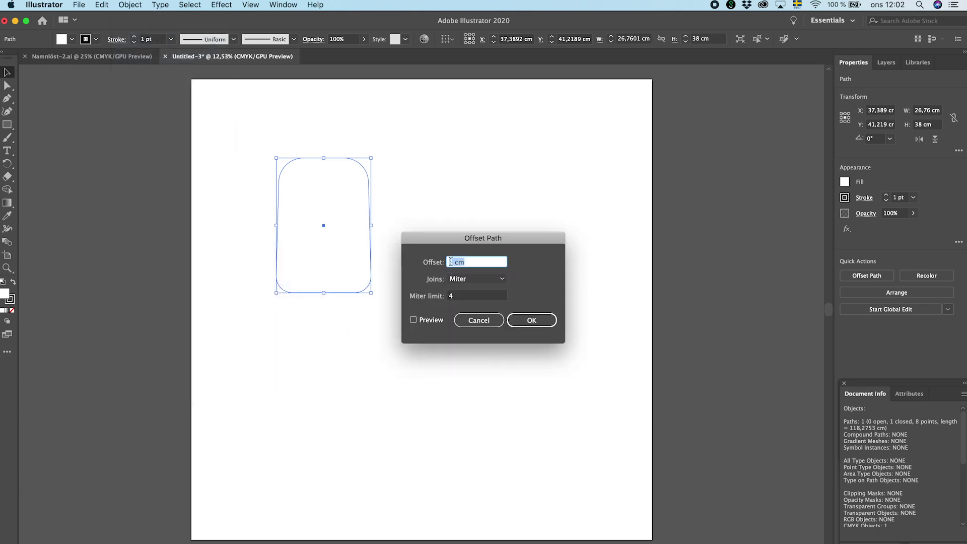
left_click(528, 321)
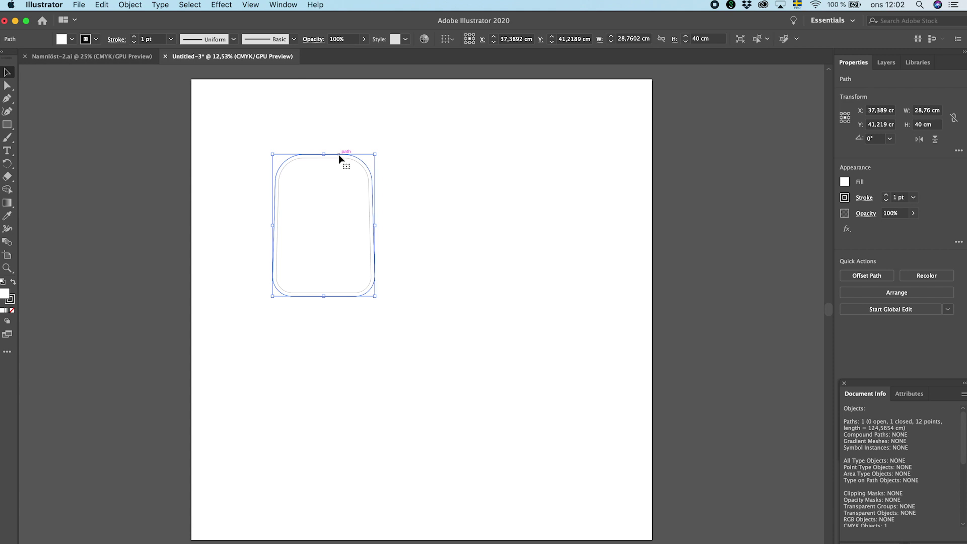
- Give the outline a 3 pt stroke aligned to the outside
left_click(134, 37)
left_click(117, 43)
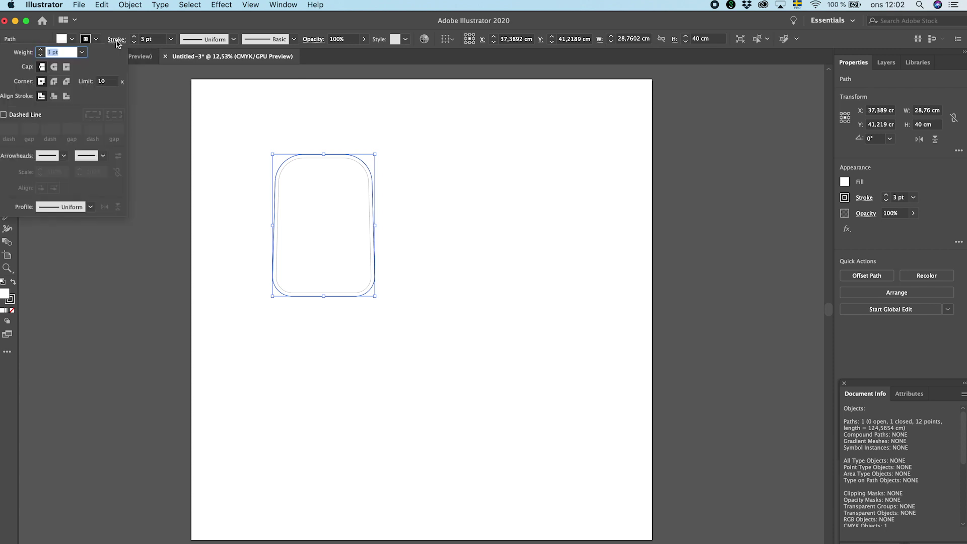
left_click(67, 97)
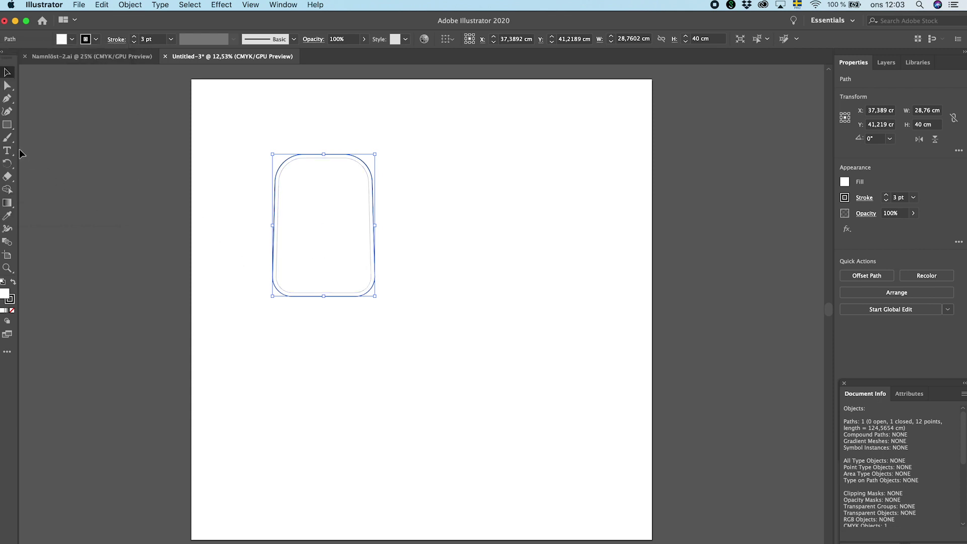
left_click(7, 150)
- Type the label FRONT AND BACK inside the piece at 65 pt
left_click(319, 211)
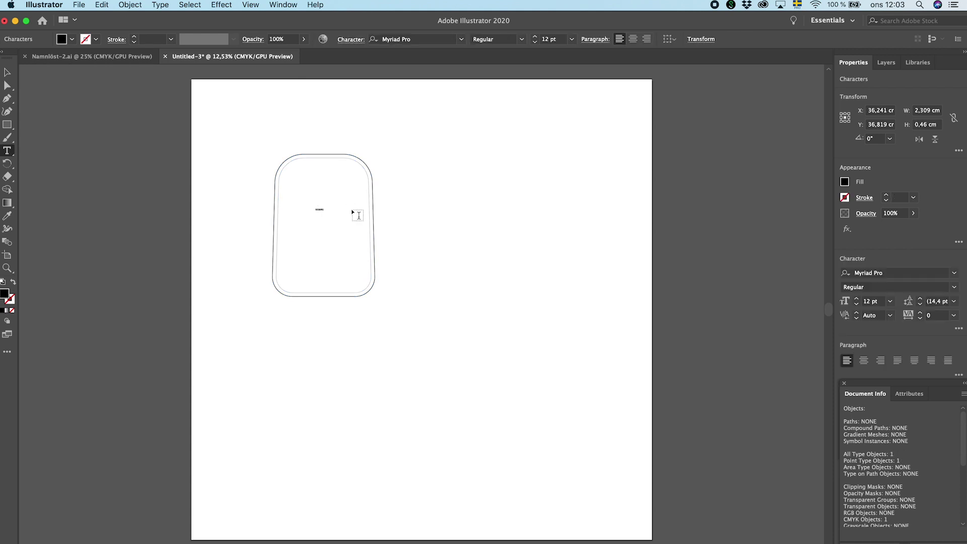
type("A")
key("super+a")
left_click(541, 39)
type("65")
key("Return")
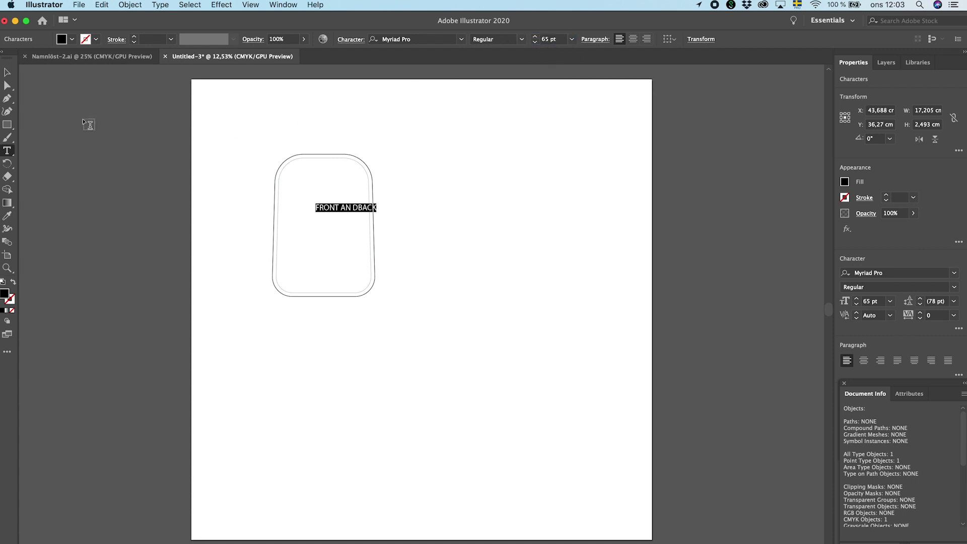
left_click(7, 75)
- Fix the label's typo and centre it horizontally and vertically on the piece
left_click_drag(335, 207, 314, 208)
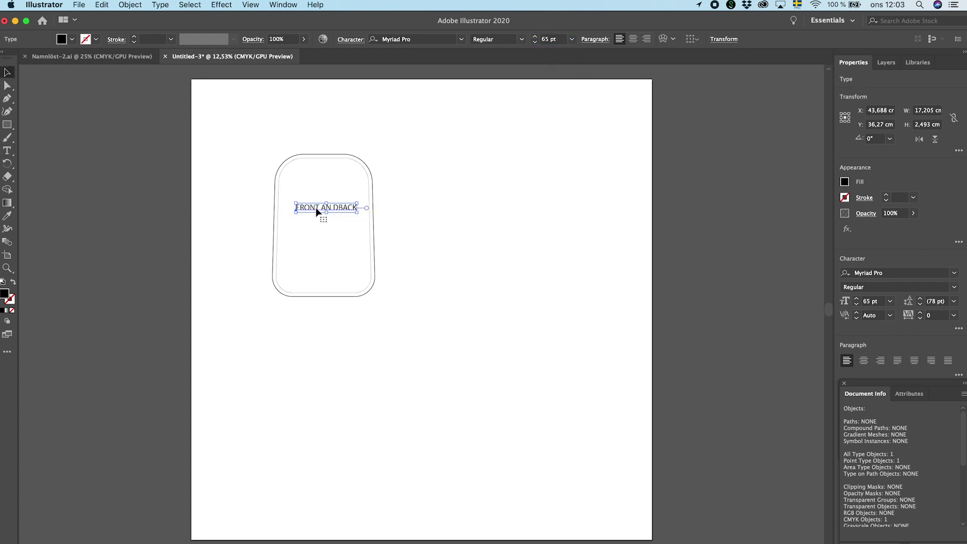
double_click(333, 208)
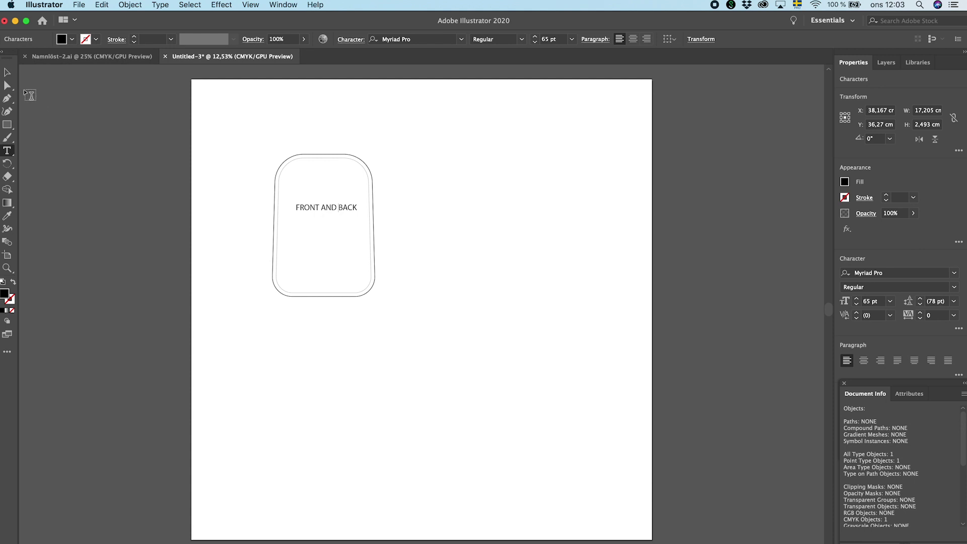
left_click(7, 72)
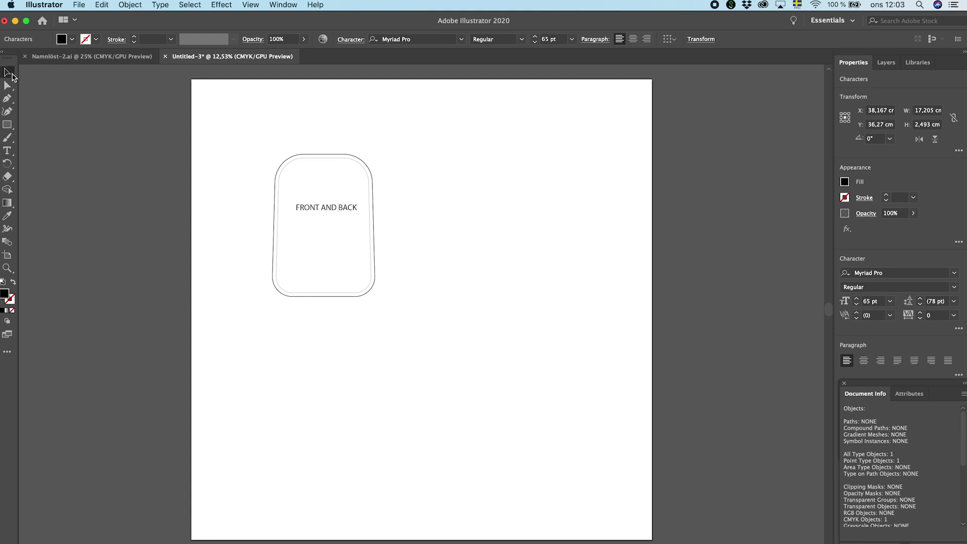
left_click(320, 250, "shift")
left_click(380, 39)
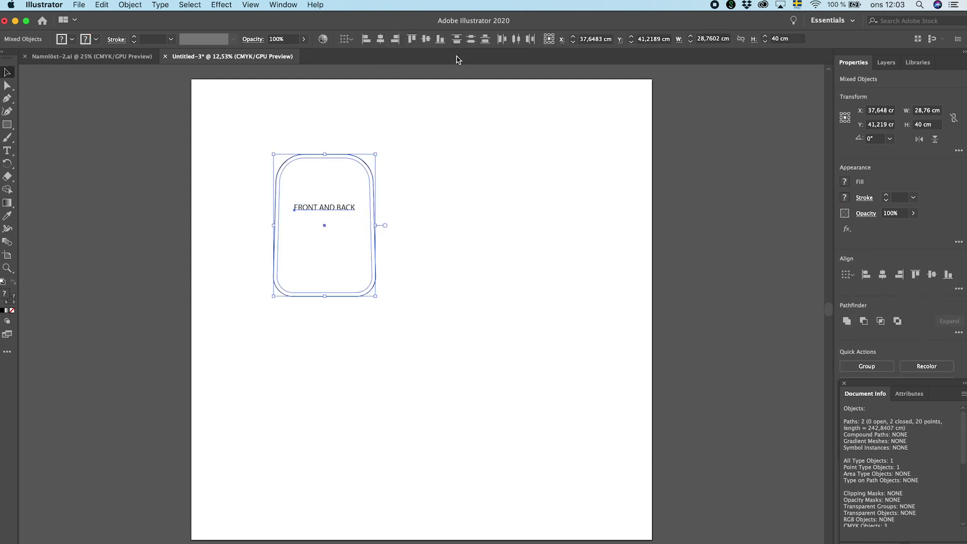
left_click(426, 39)
left_click(335, 248)
key("super+a")
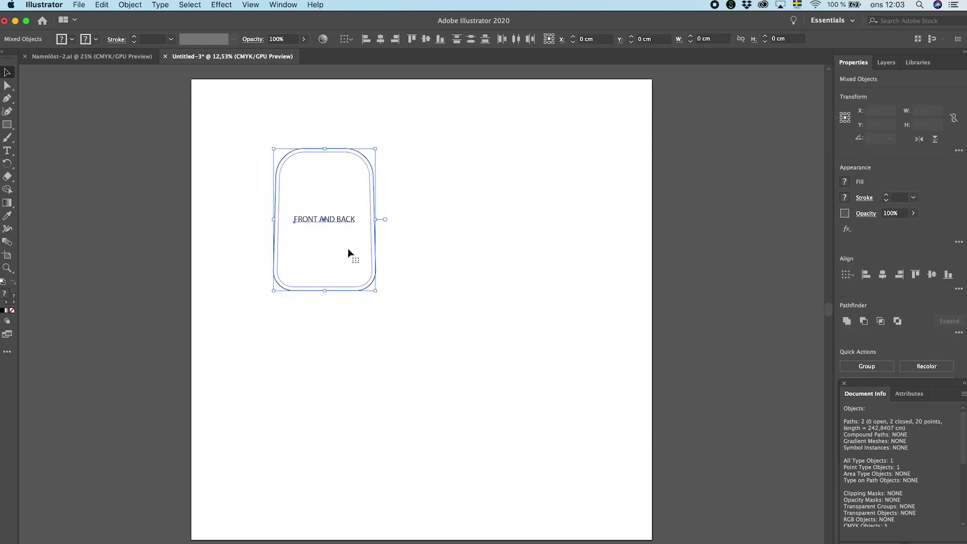
left_click(412, 195)
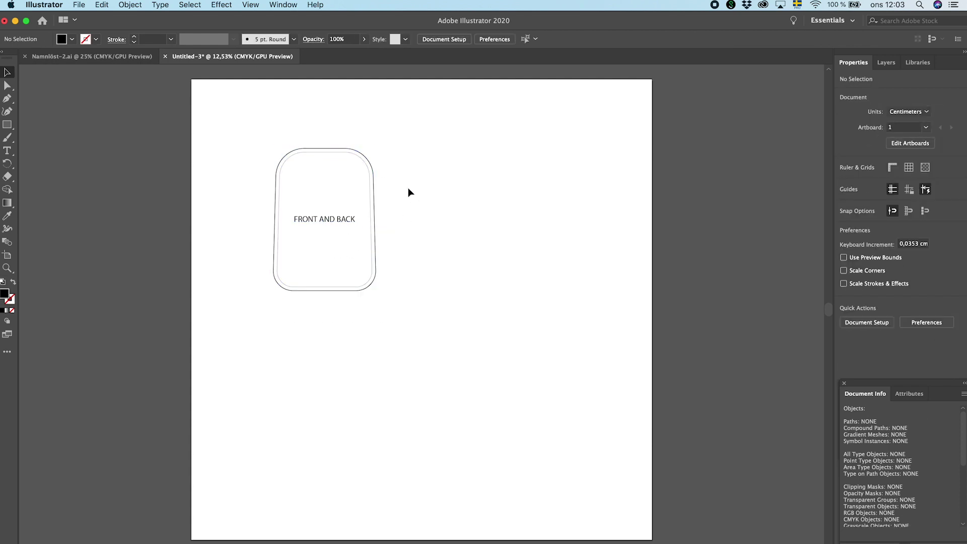
left_click(88, 58)
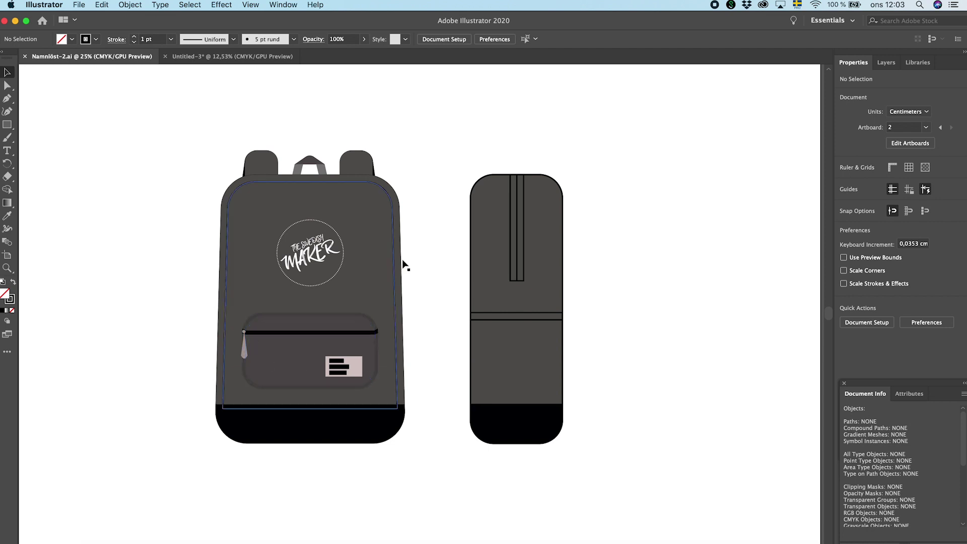
left_click(237, 56)
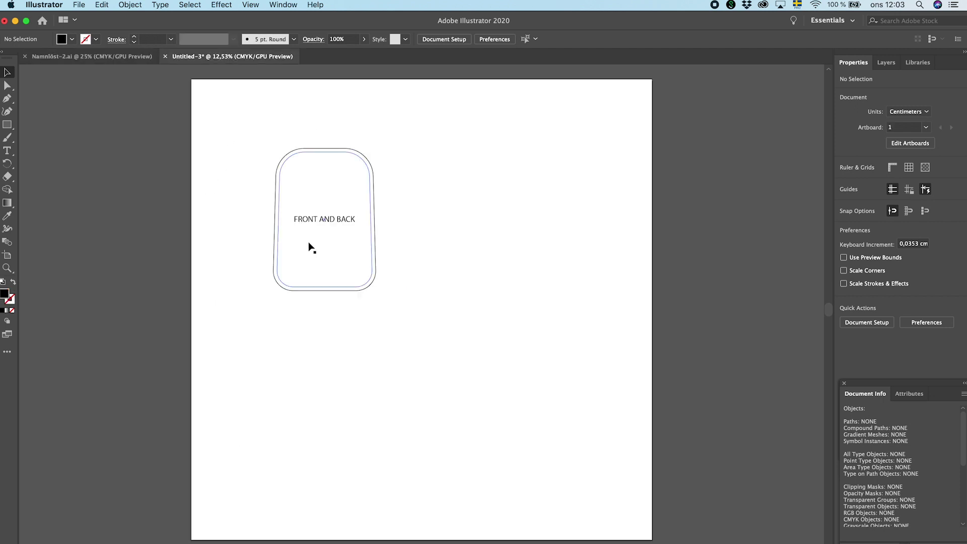
scroll(310, 247, "up", 3)
scroll(315, 252, "up", 2)
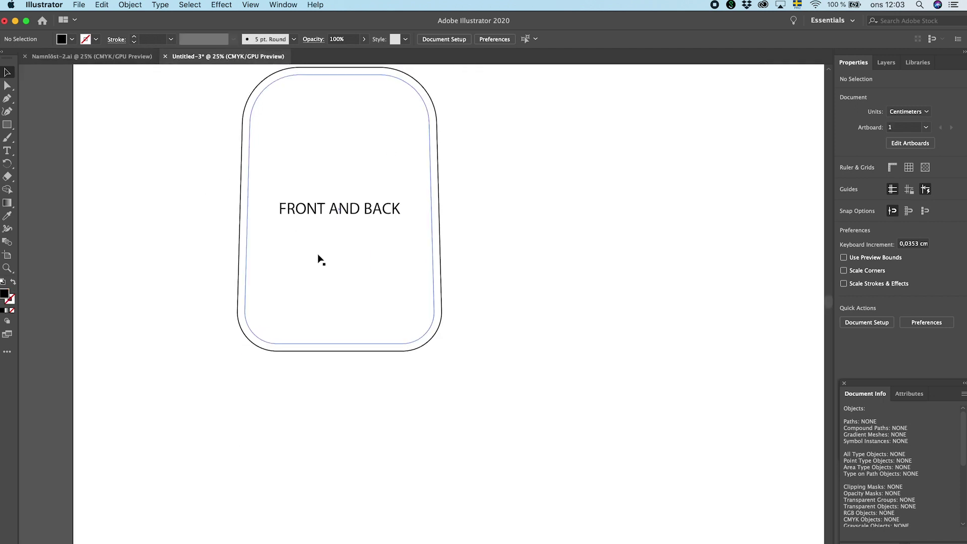
- Draw a 20 × 10 cm rectangle below the FRONT AND BACK piece
left_click(8, 129)
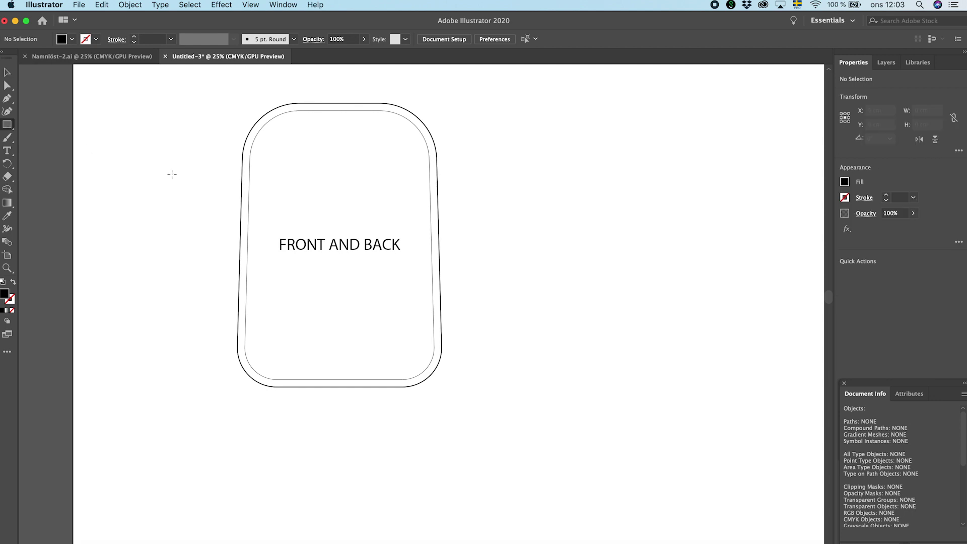
left_click_drag(263, 280, 417, 353)
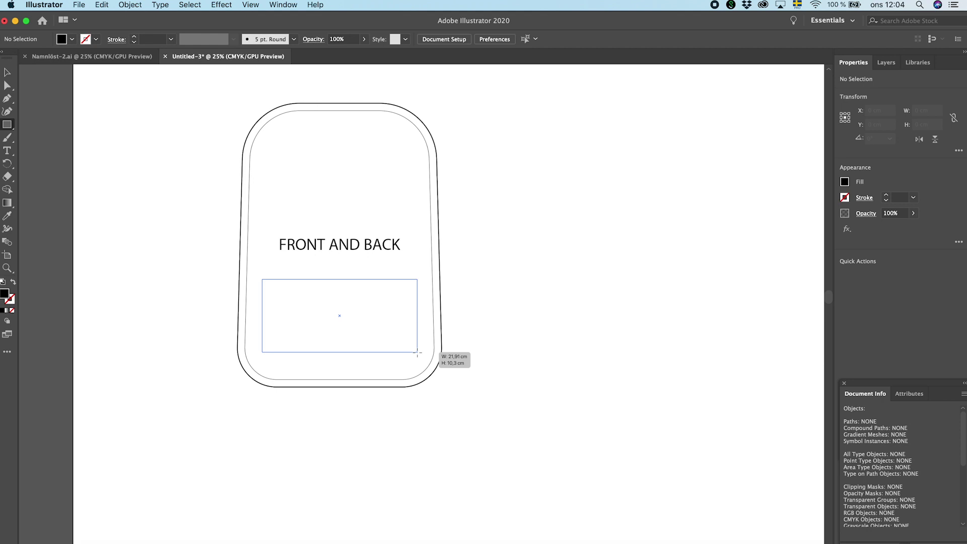
left_click_drag(418, 353, 418, 353)
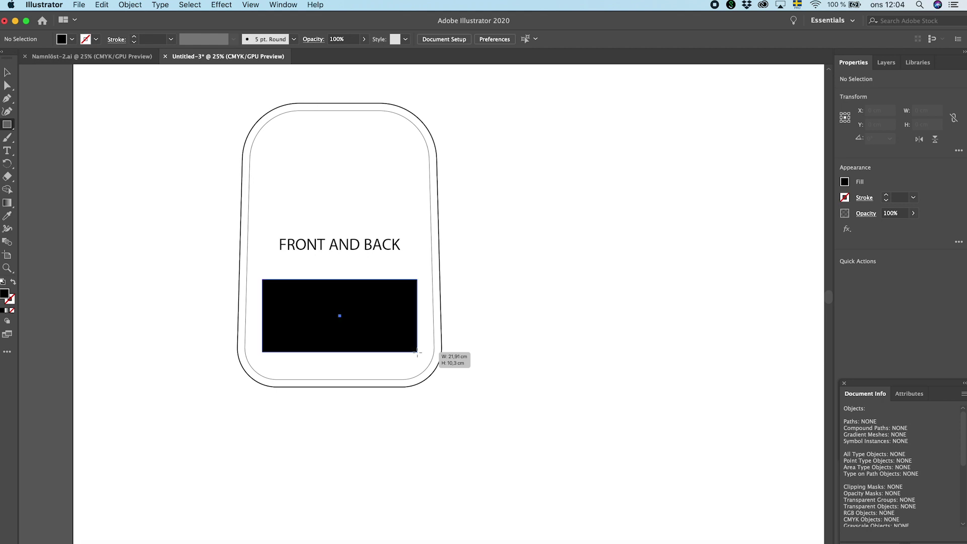
key("super+z")
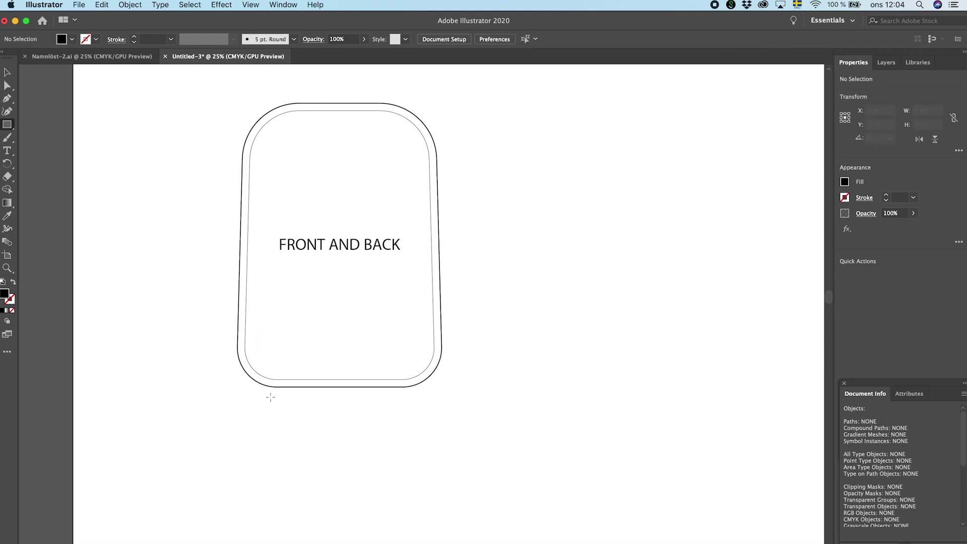
scroll(269, 392, "down", 5)
left_click(253, 281)
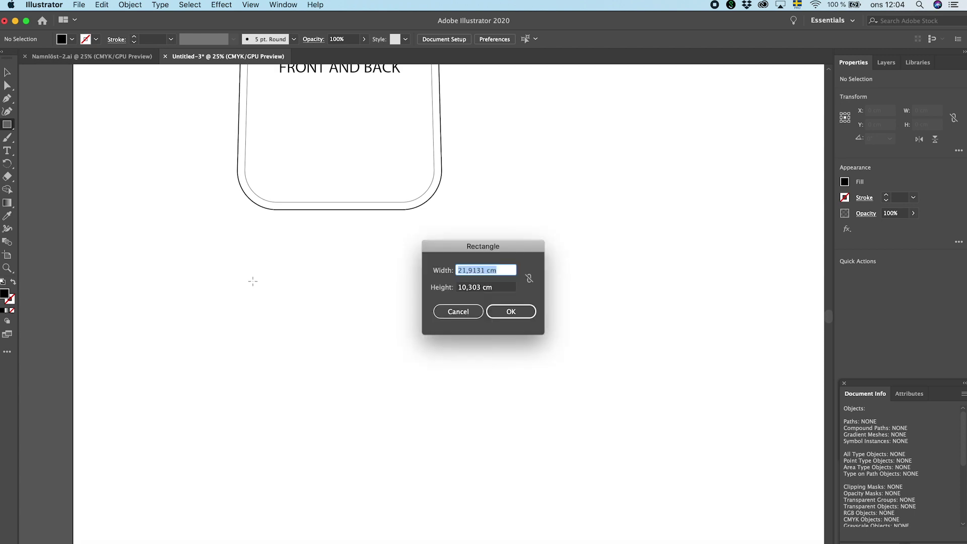
type("20")
key("Tab")
type("1")
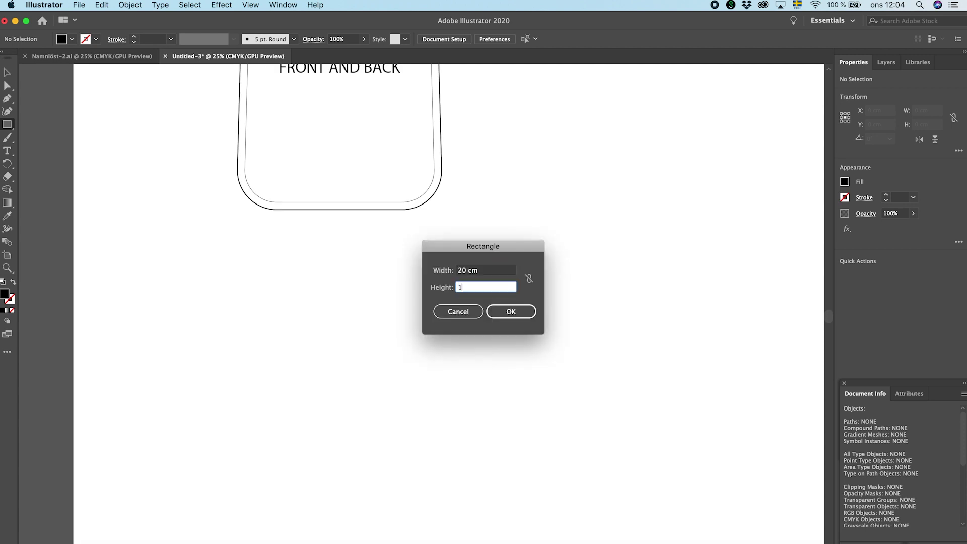
type("0")
key("Return")
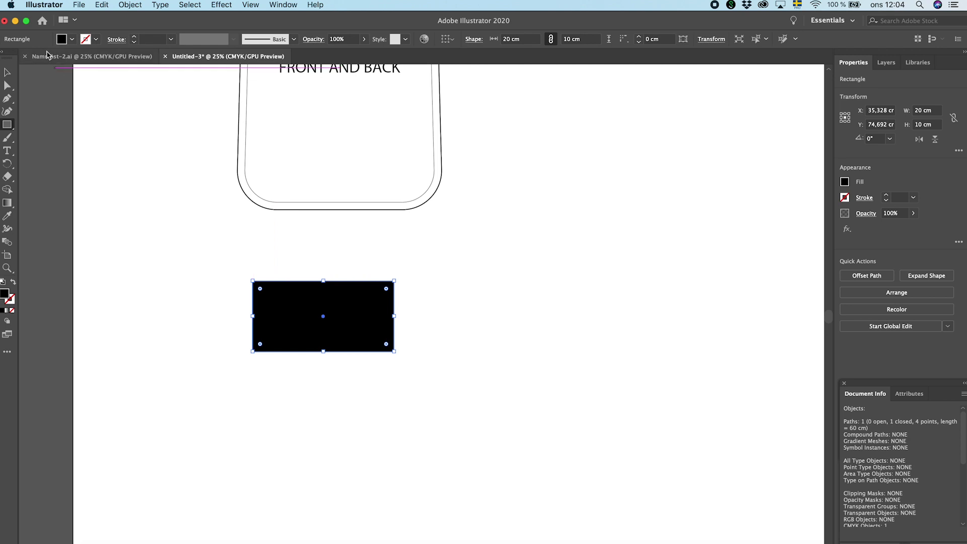
- Give it no fill and a black stroke, and round its corners to about 2,59 cm
left_click(61, 40)
left_click(4, 57)
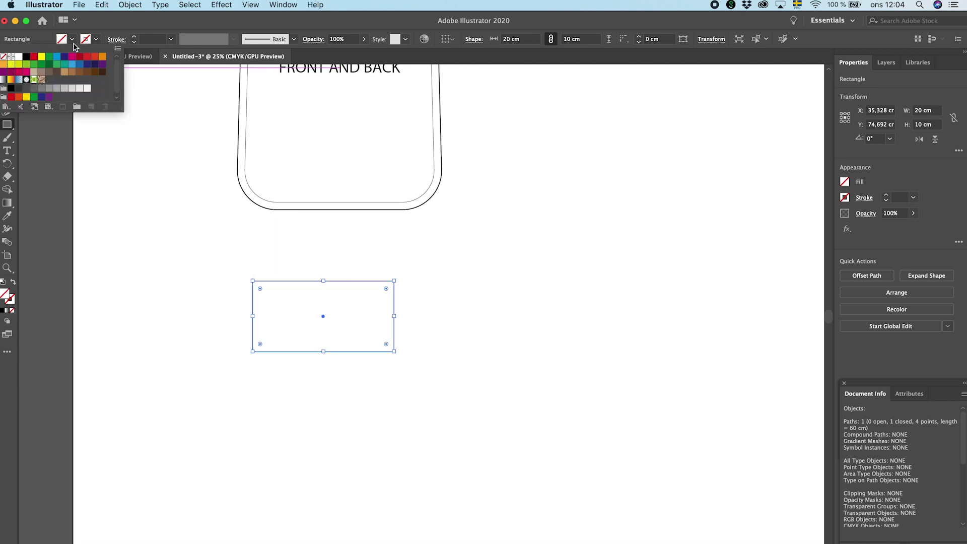
left_click(85, 41)
left_click(84, 41)
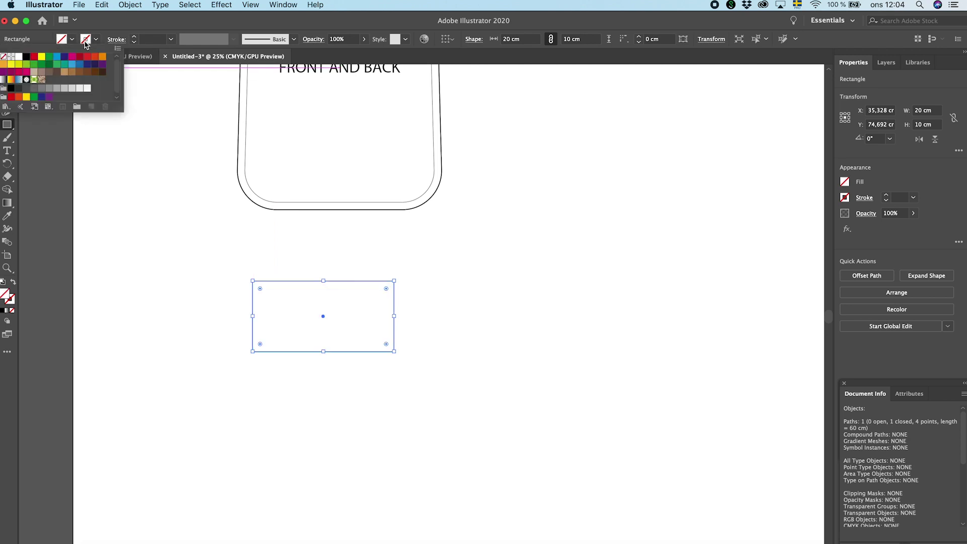
left_click(27, 57)
left_click(226, 272)
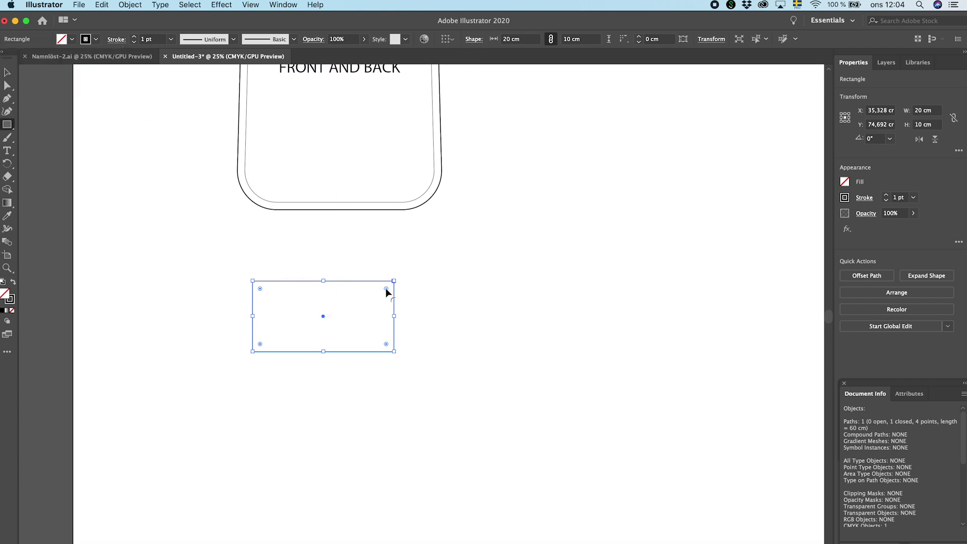
left_click_drag(386, 289, 374, 297)
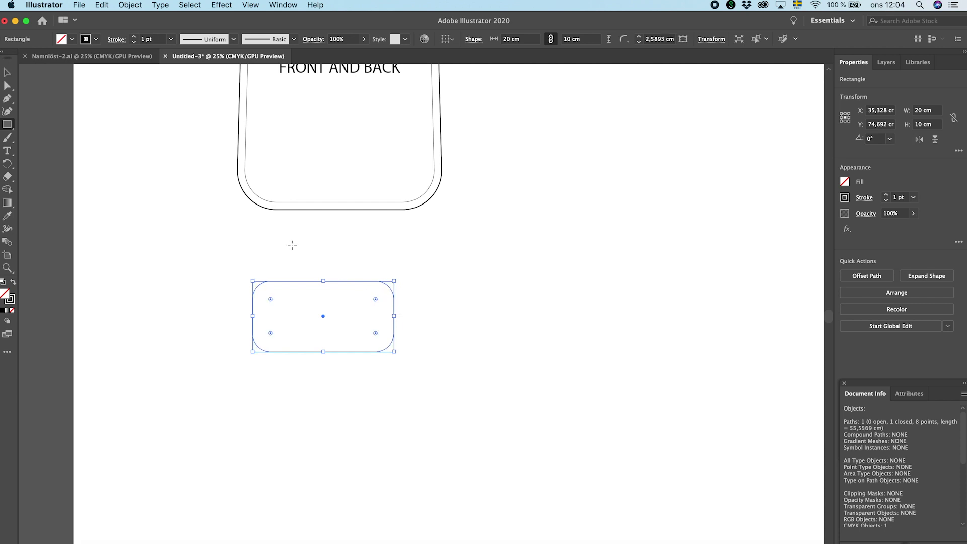
left_click(7, 73)
- Draw a horizontal 20 cm line across the top of the small rounded rectangle
left_click(301, 292)
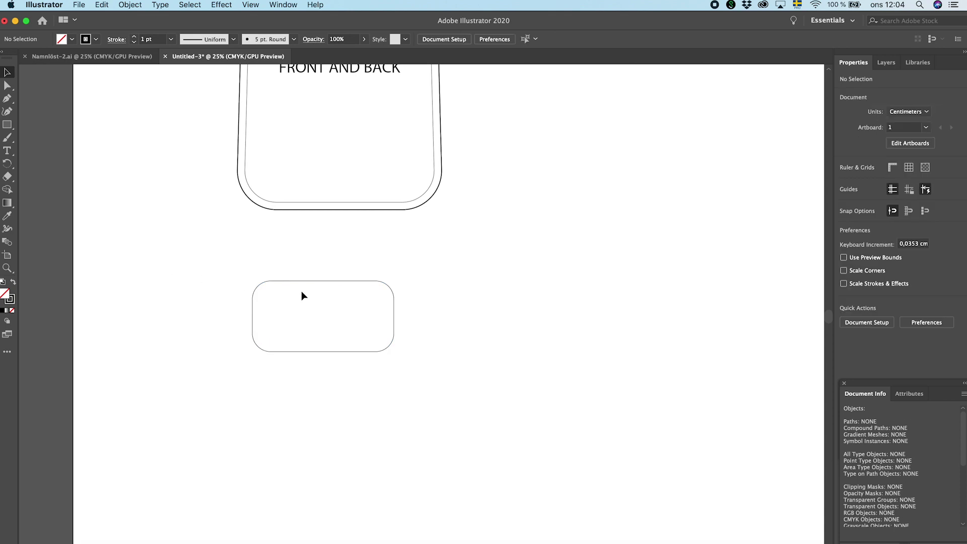
left_click(373, 285)
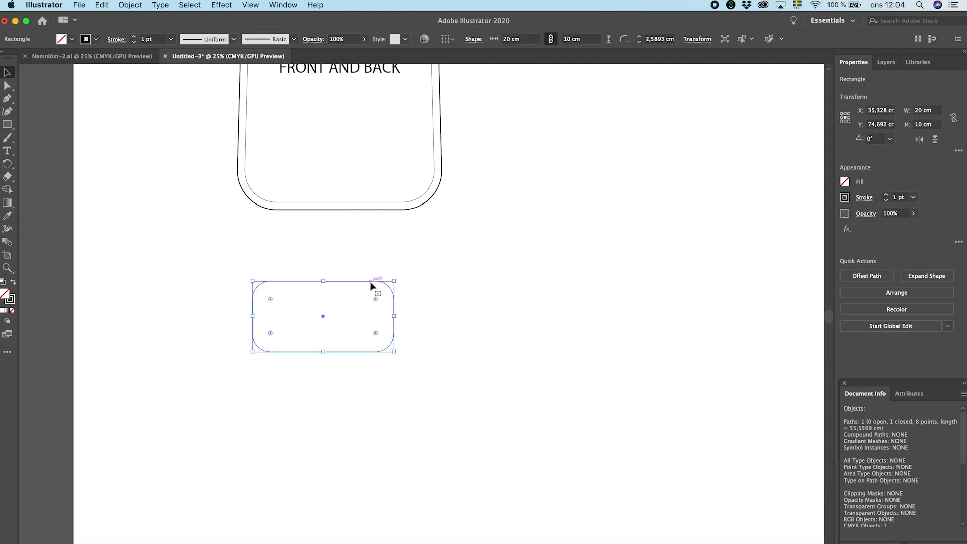
left_click(436, 316)
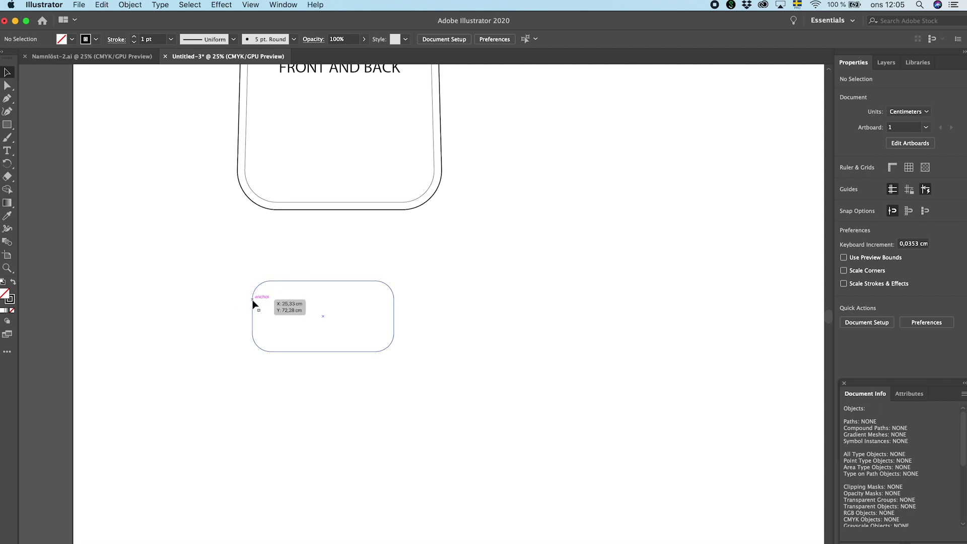
left_click(7, 124)
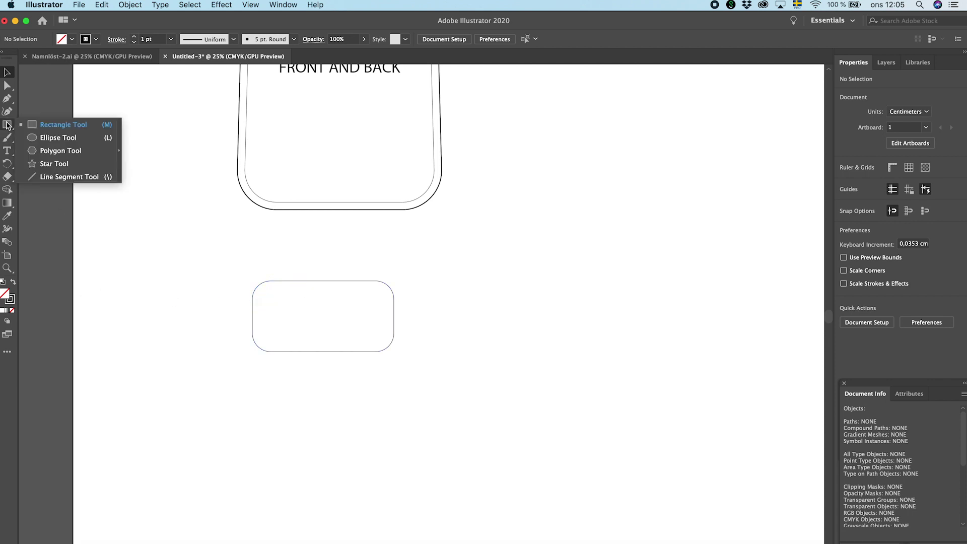
left_click(35, 177)
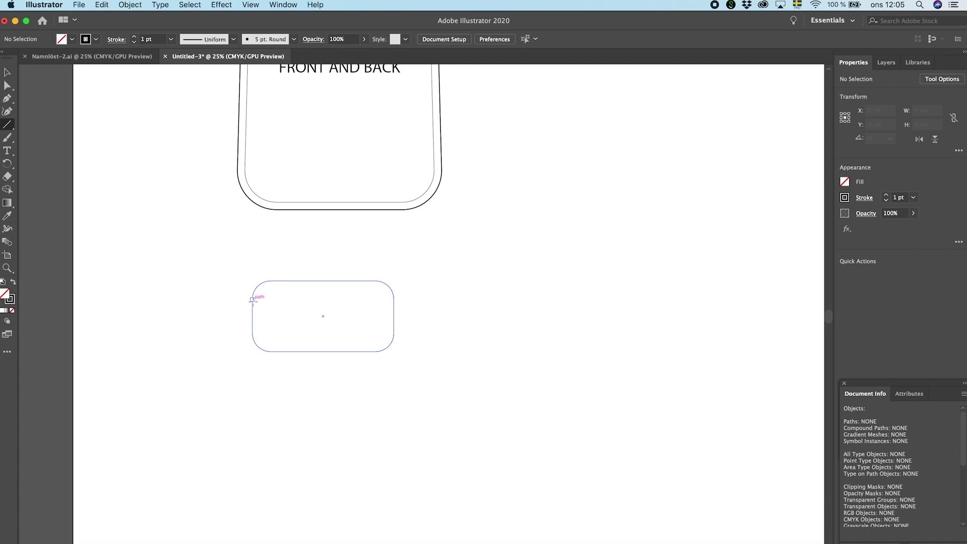
left_click_drag(253, 300, 394, 299)
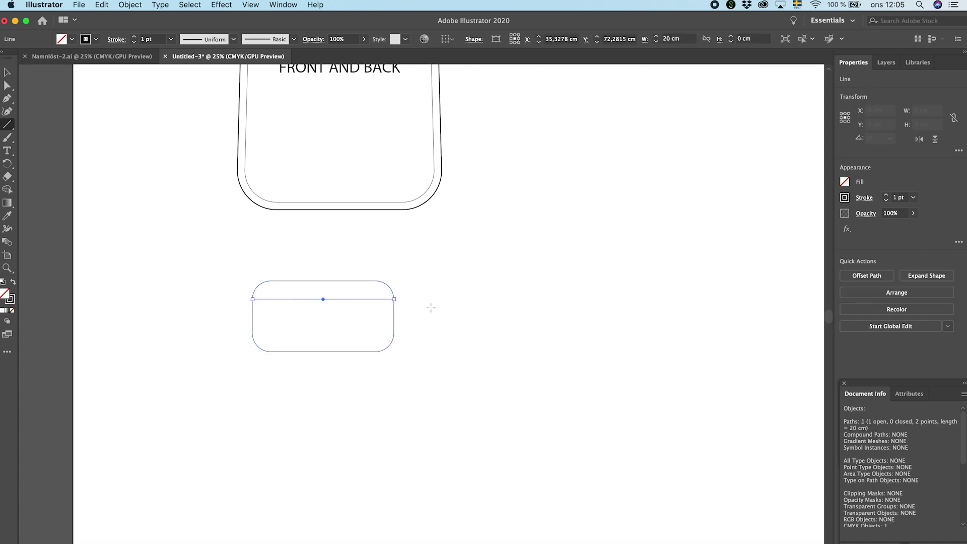
left_click(7, 72)
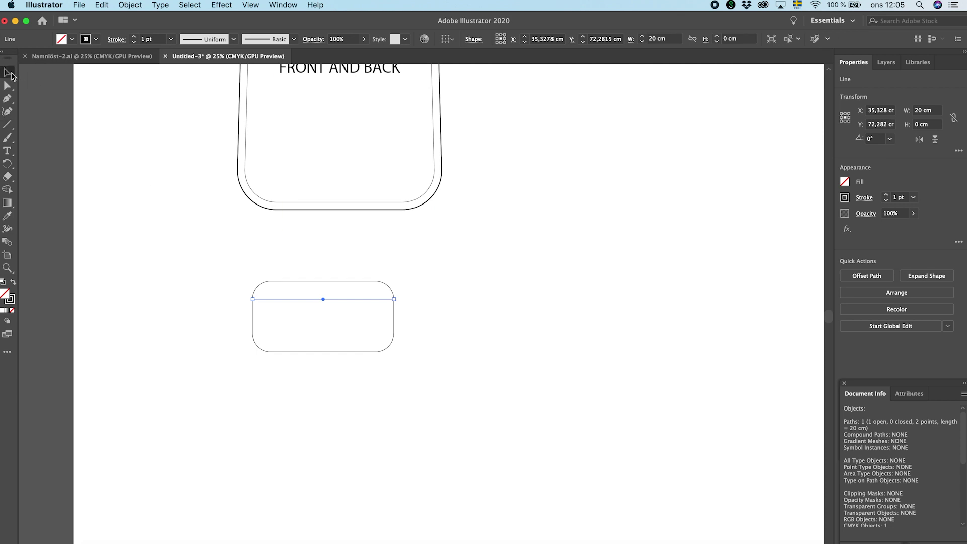
- Copy the line 1.9 cm straight down
key("a")
key("Return")
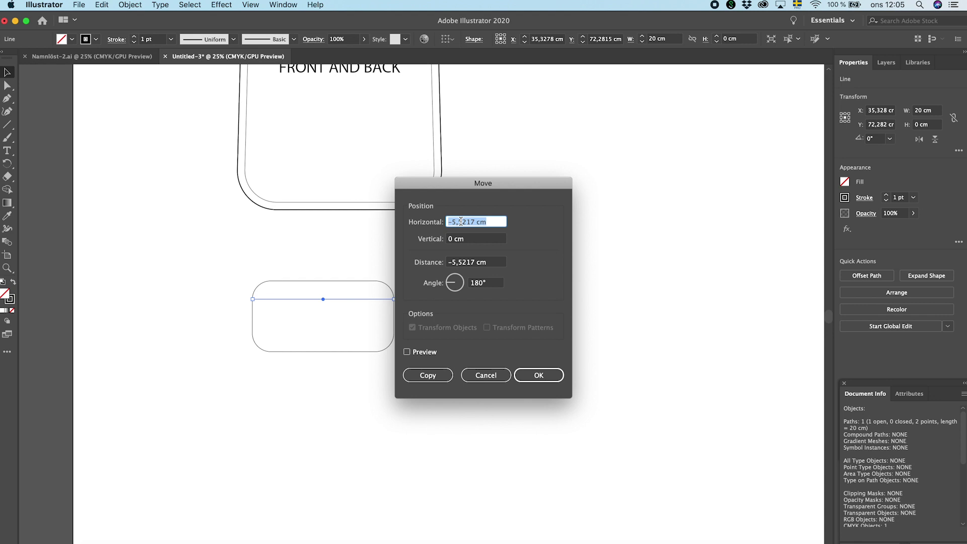
type("0")
key("Tab")
type("1")
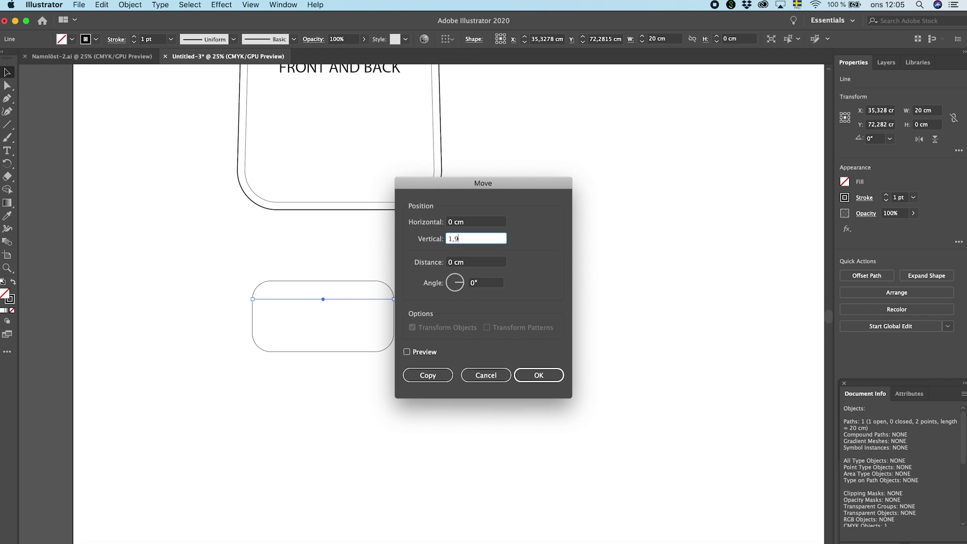
key("Return")
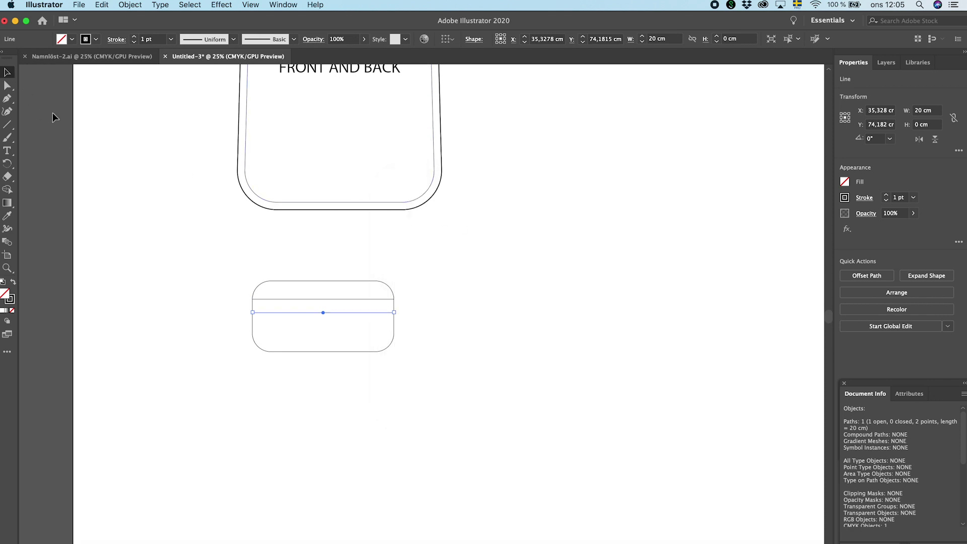
- Divide the rounded rectangle along the two lines with Pathfinder and ungroup the pieces
left_click_drag(225, 260, 432, 381)
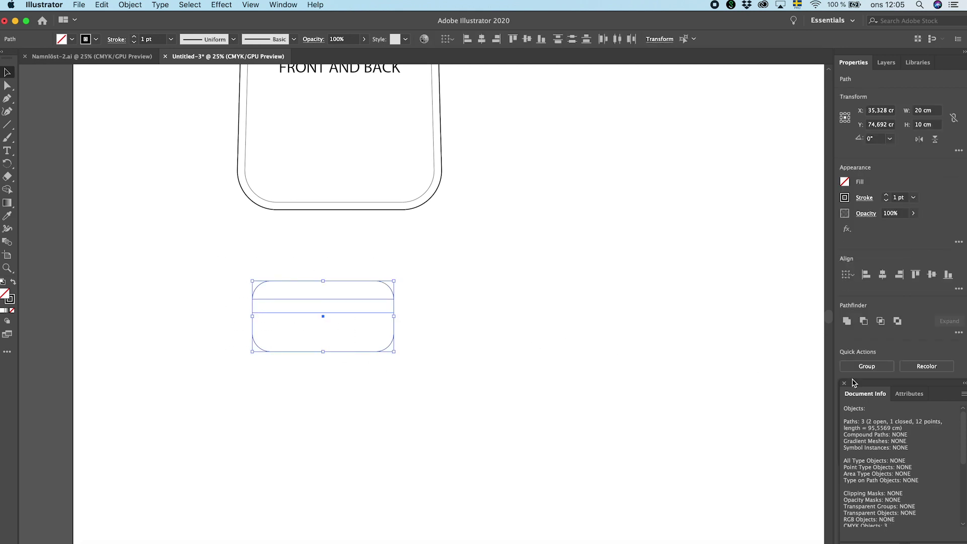
left_click_drag(914, 385, 902, 204)
left_click_drag(894, 385, 627, 276)
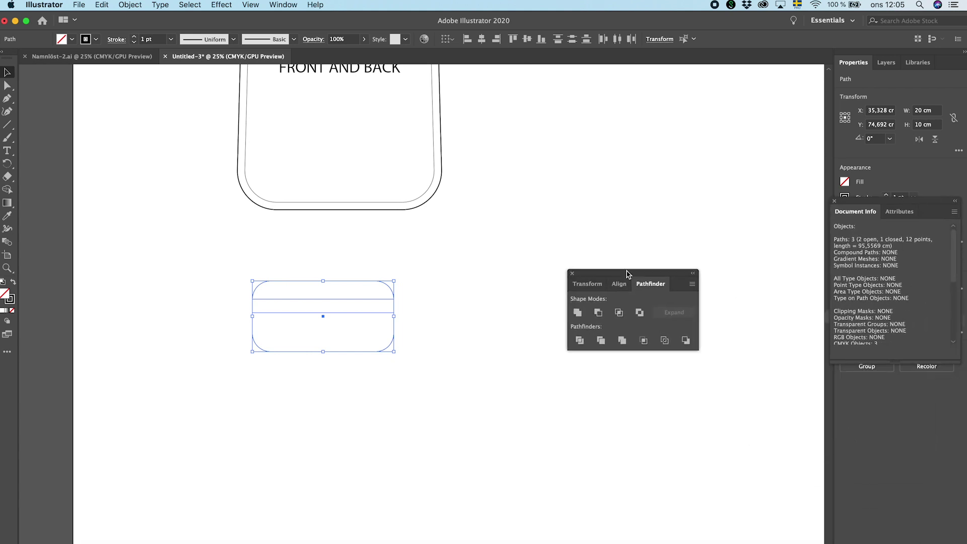
left_click(580, 341)
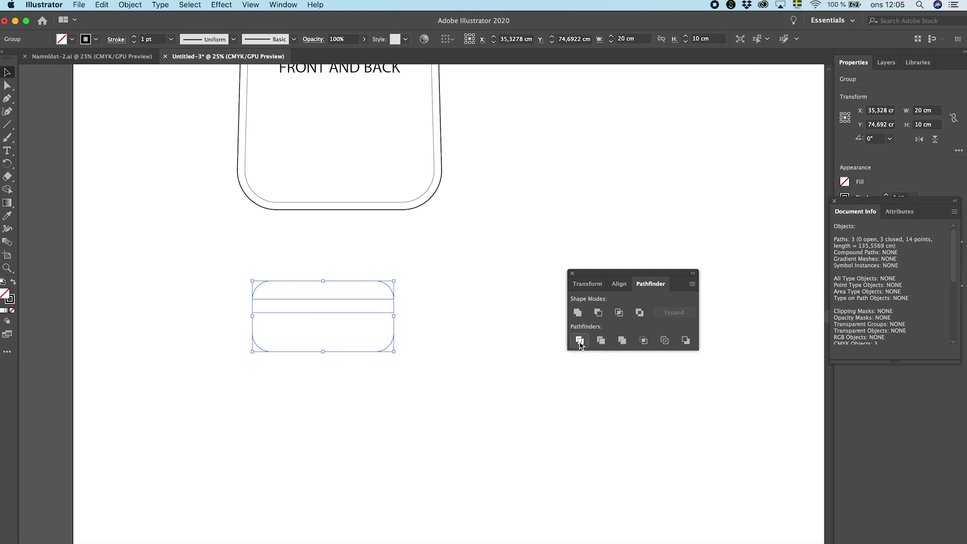
right_click(335, 330)
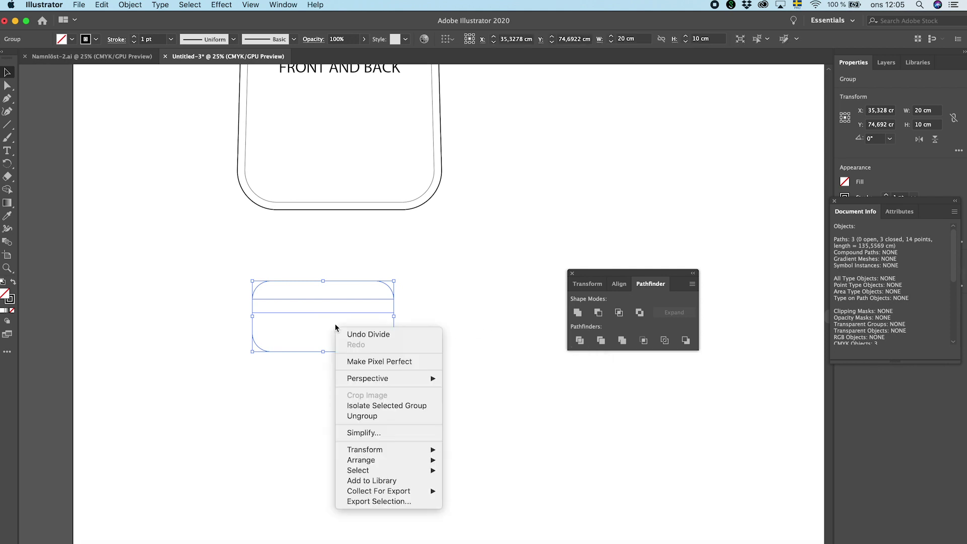
left_click(365, 416)
- Pull the top and bottom pieces apart and delete the 1.9 cm middle strip
left_click(321, 377)
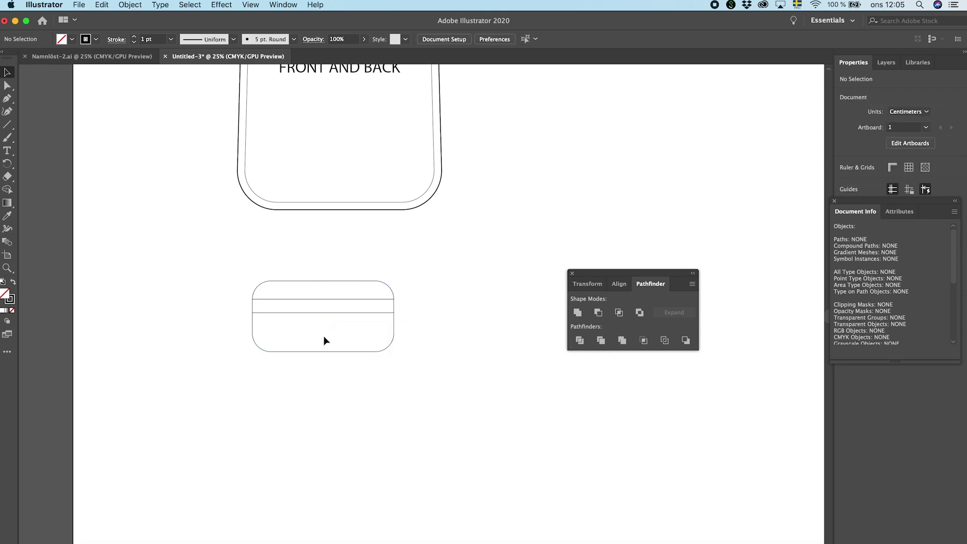
left_click(333, 348)
left_click_drag(333, 352, 334, 357)
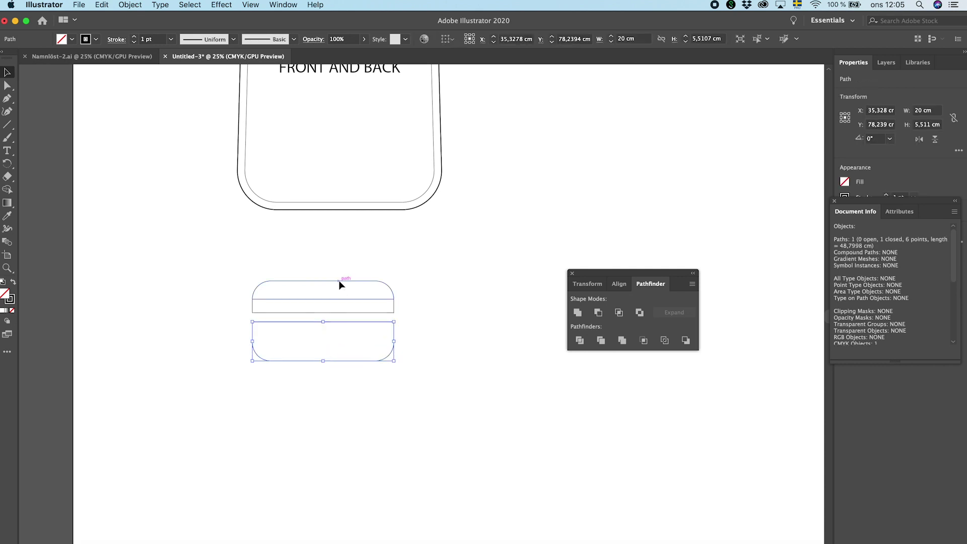
left_click_drag(339, 280, 337, 259)
left_click(356, 299)
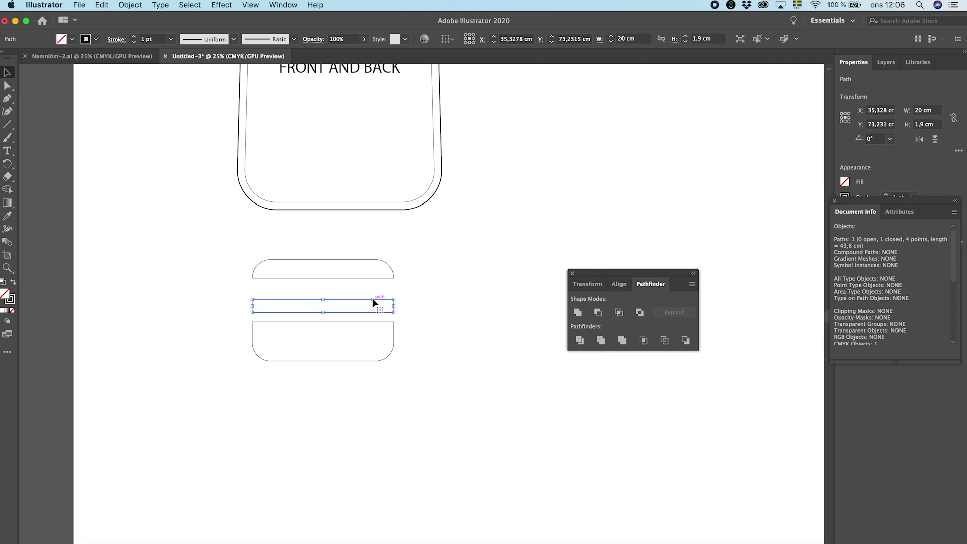
key("Delete")
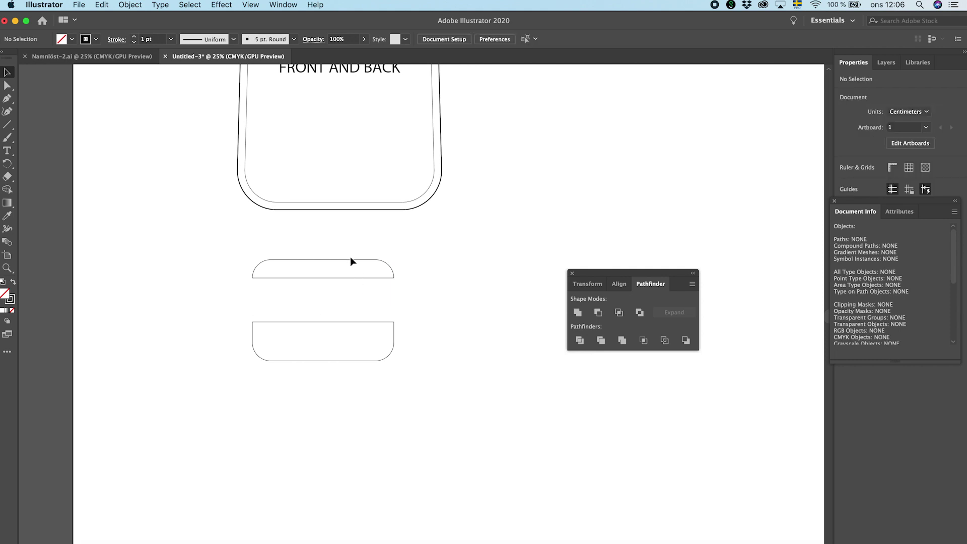
left_click_drag(397, 243, 235, 361)
- Add 1 cm offset outlines to both pocket pieces, matching the front-and-back piece's stroke and white fill
left_click(130, 5)
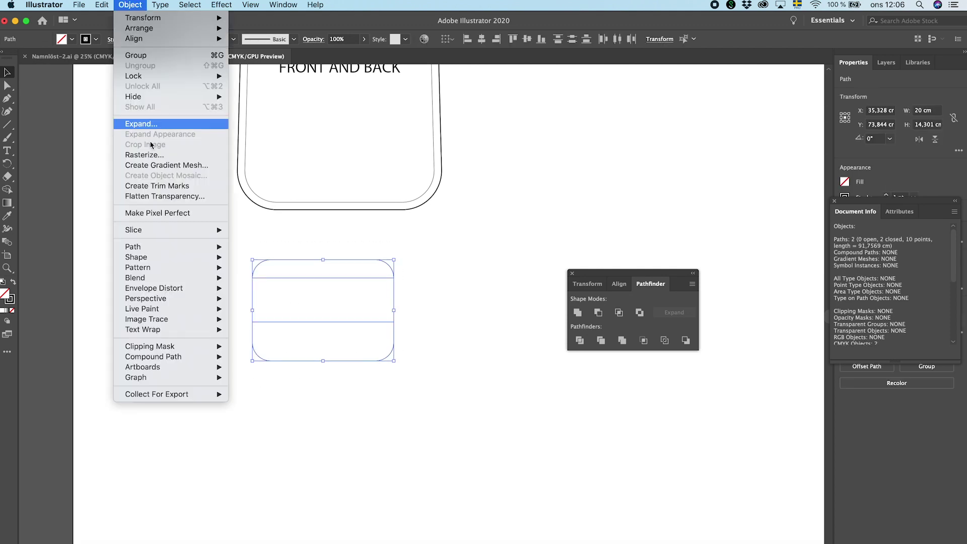
mouse_move(160, 247)
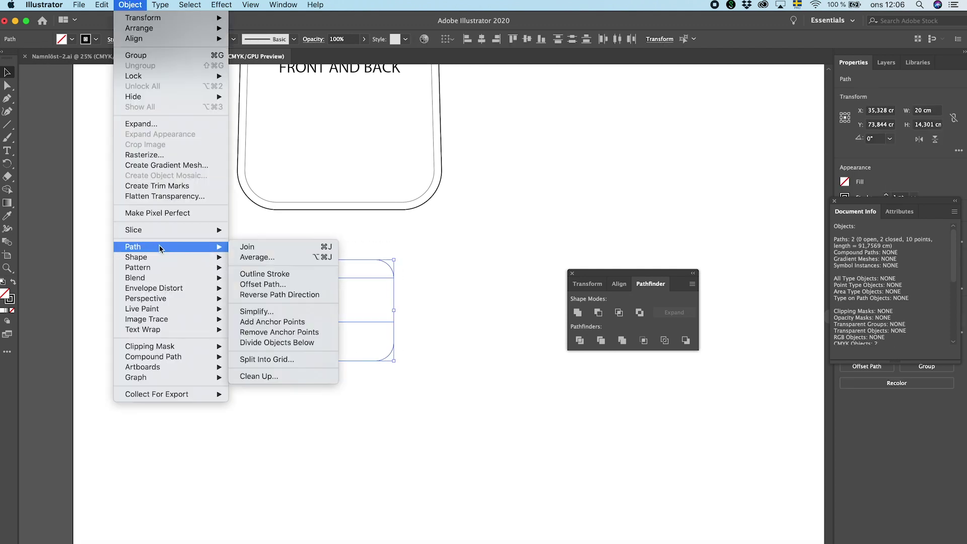
left_click(273, 285)
key("Return")
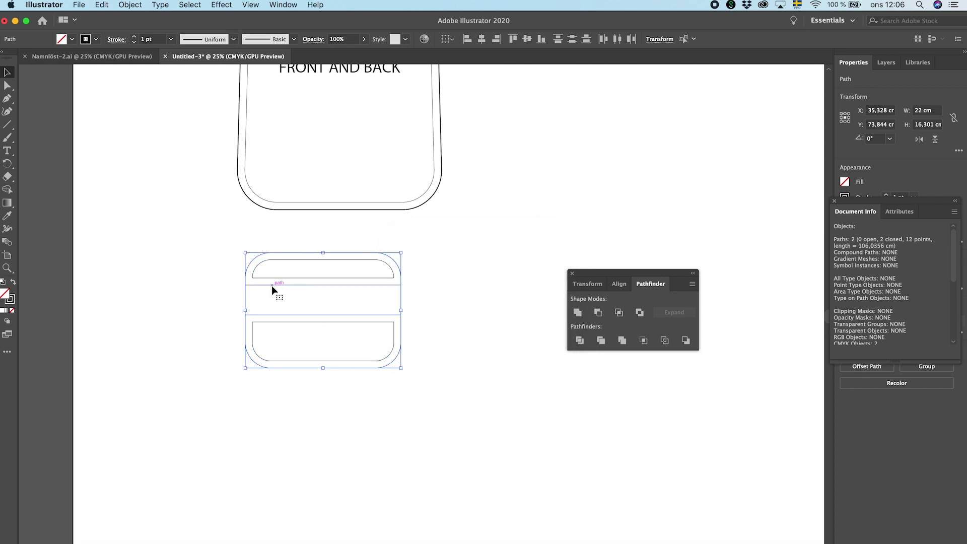
key("i")
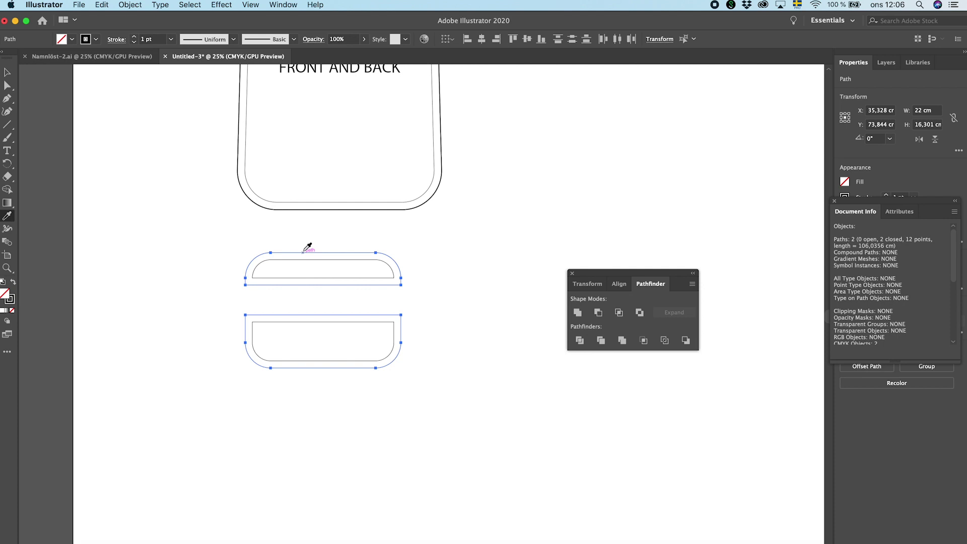
left_click(320, 207)
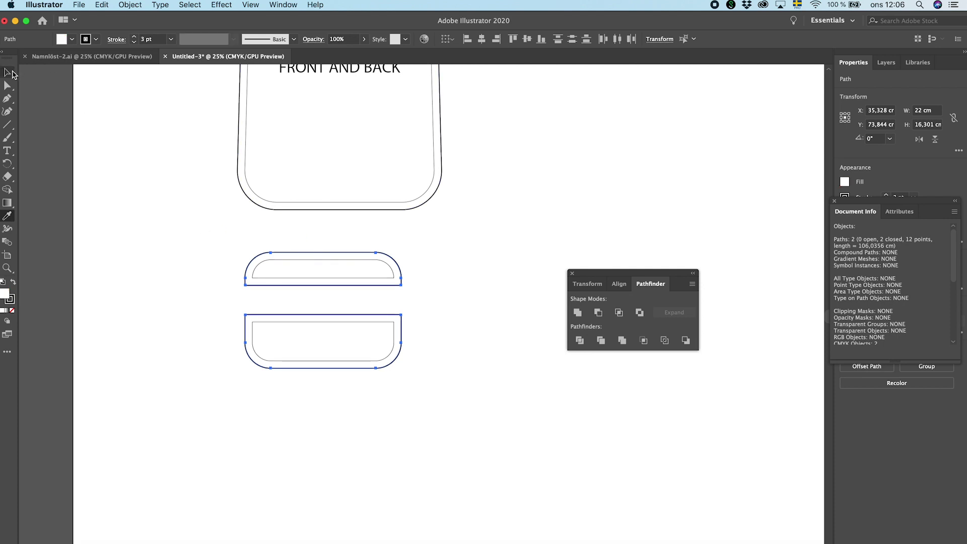
left_click(9, 73)
left_click(158, 266)
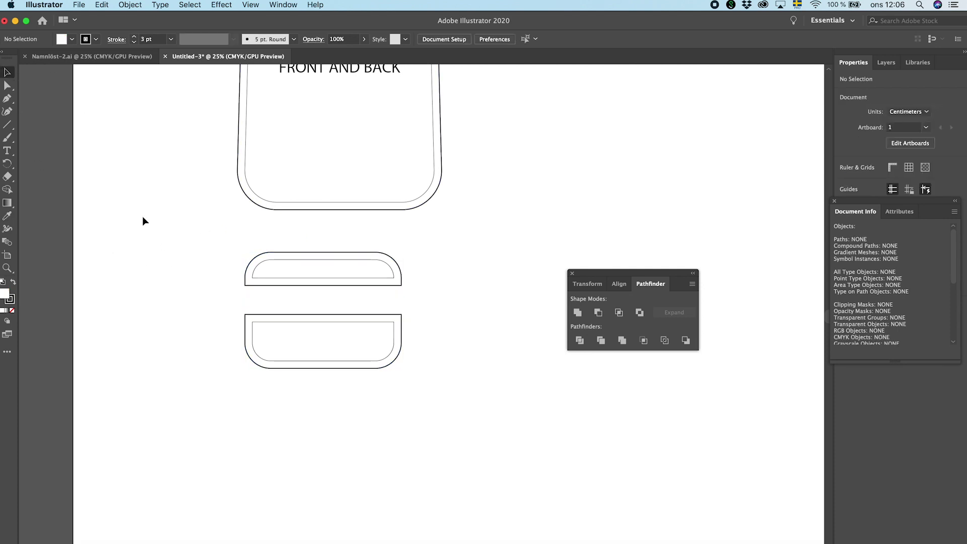
left_click(7, 151)
- Label the top pocket piece 'PCKT TOP' and centre the label vertically in it
left_click(287, 267)
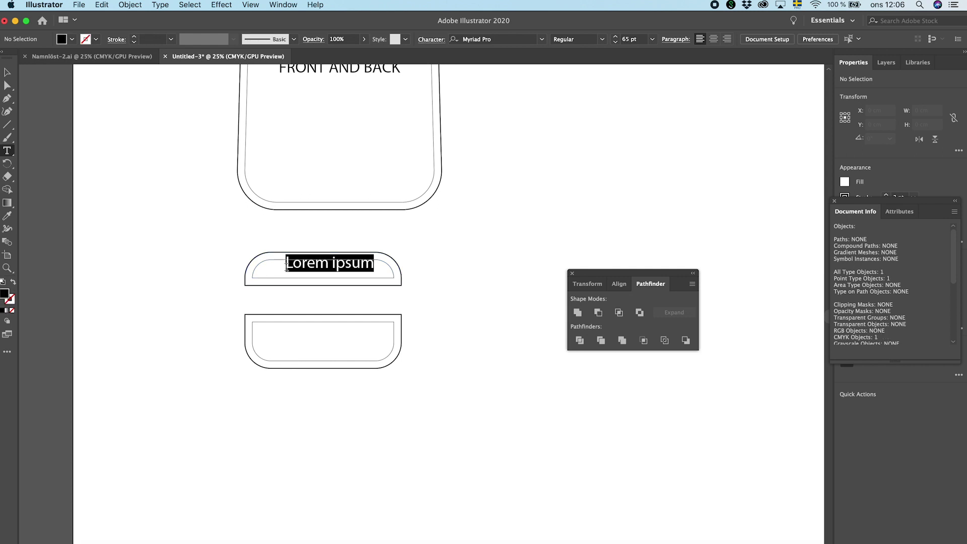
type("PCK")
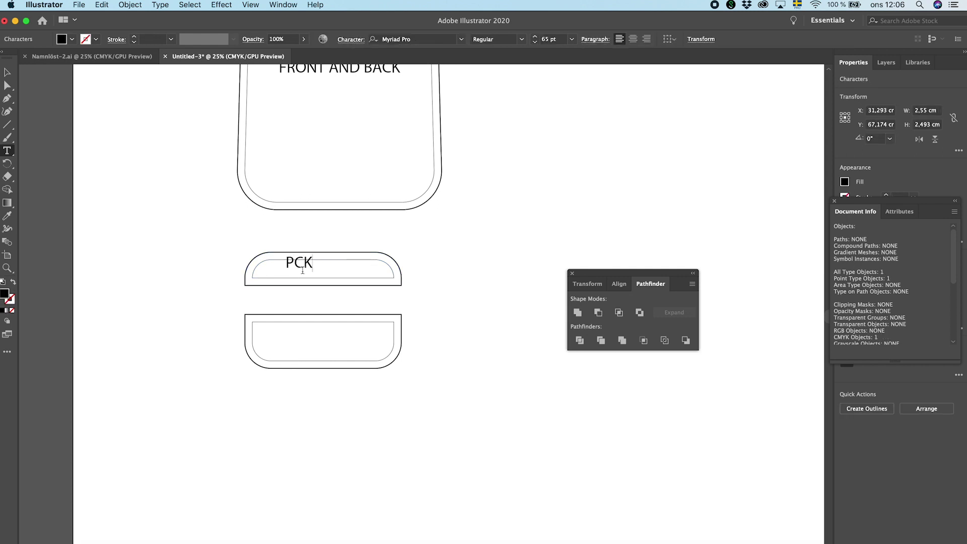
type("T TOP")
left_click(7, 72)
left_click_drag(249, 234, 340, 292)
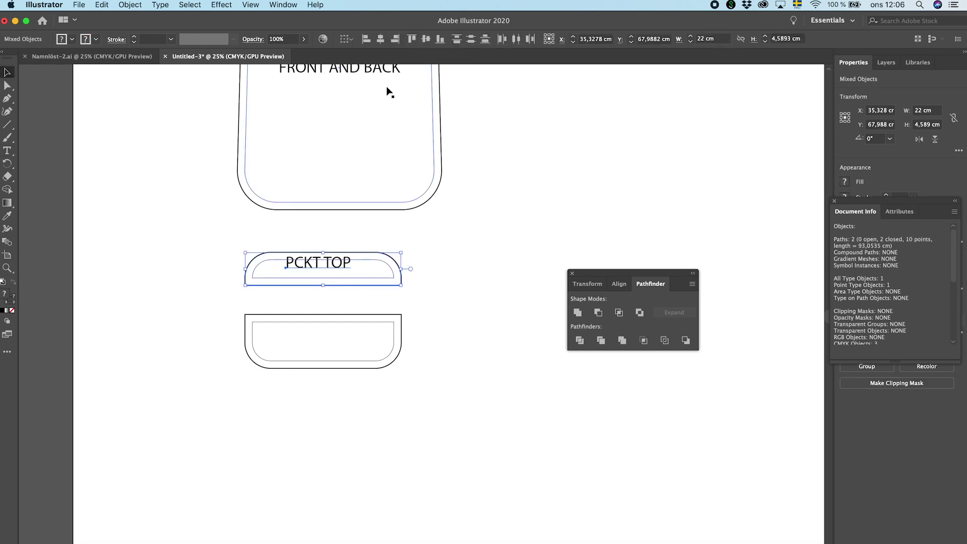
left_click(425, 39)
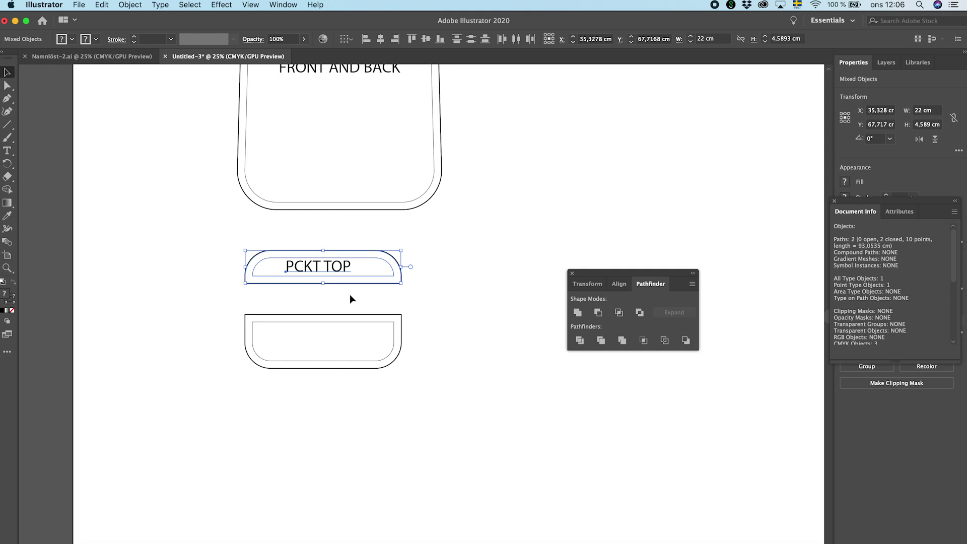
- Duplicate the label into the lower pocket piece and change it to 'PCKT BOTTOM'
left_click(350, 294)
left_click(337, 272)
key("super+c")
key("super+v")
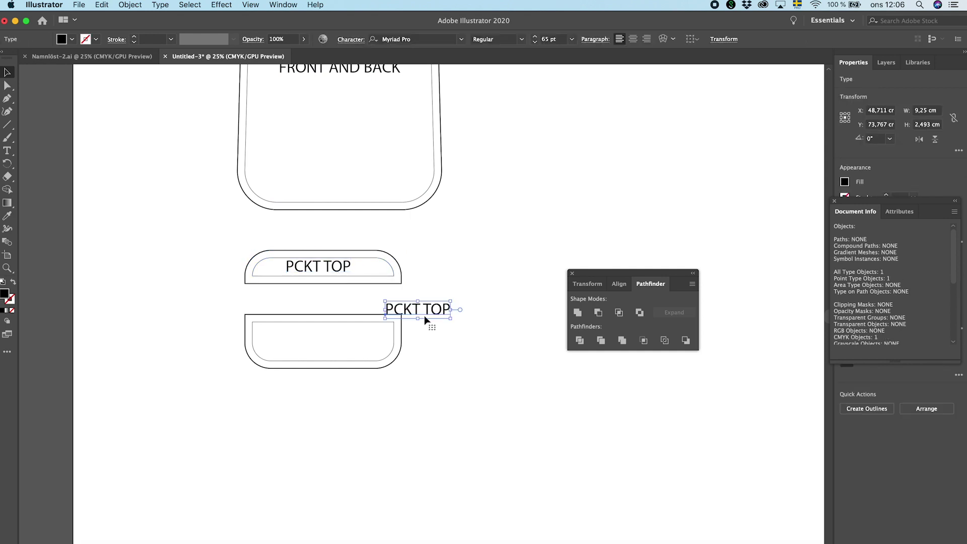
left_click_drag(424, 313, 326, 339)
double_click(331, 340)
type("BOTTOM")
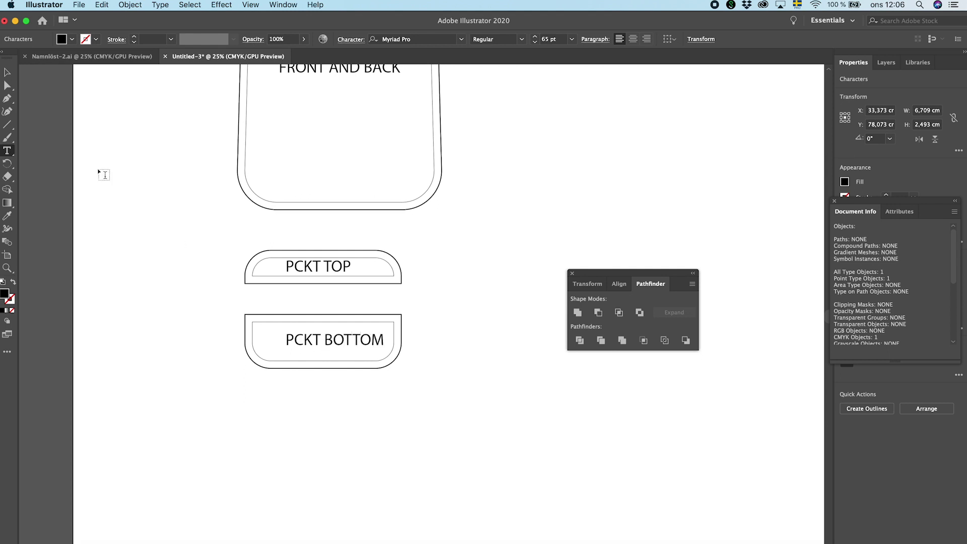
left_click(7, 72)
- Centre PCKT TOP horizontally and PCKT BOTTOM both ways within their pocket pieces
left_click_drag(380, 258, 290, 297)
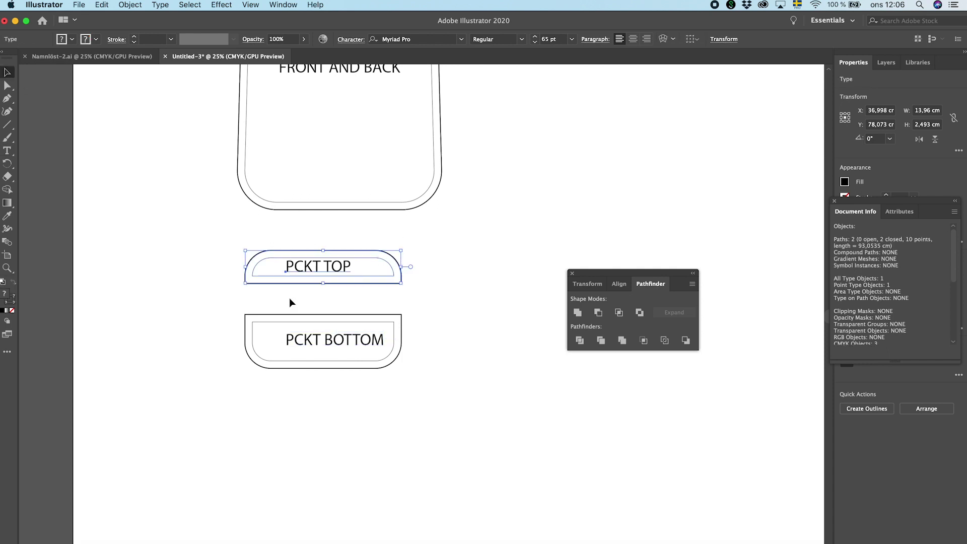
left_click(379, 39)
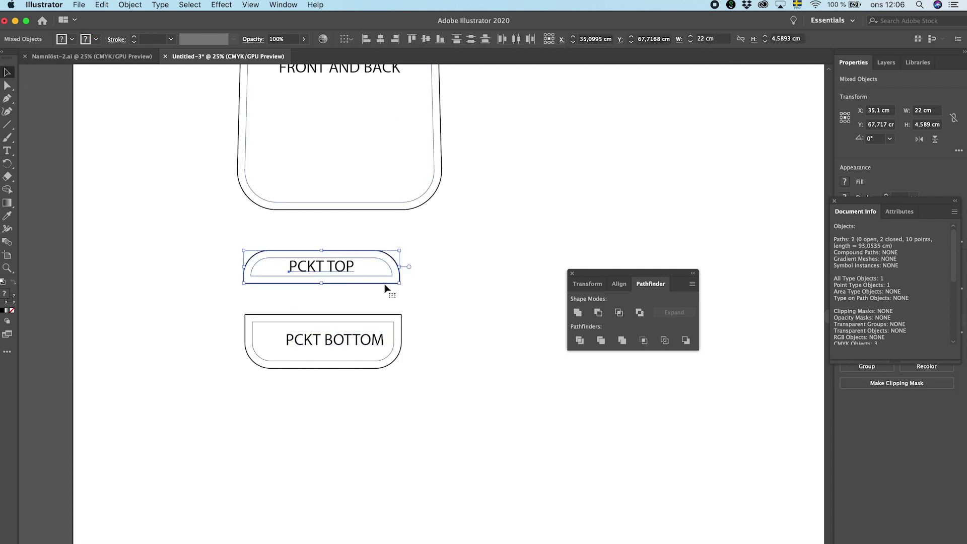
left_click_drag(415, 298, 259, 380)
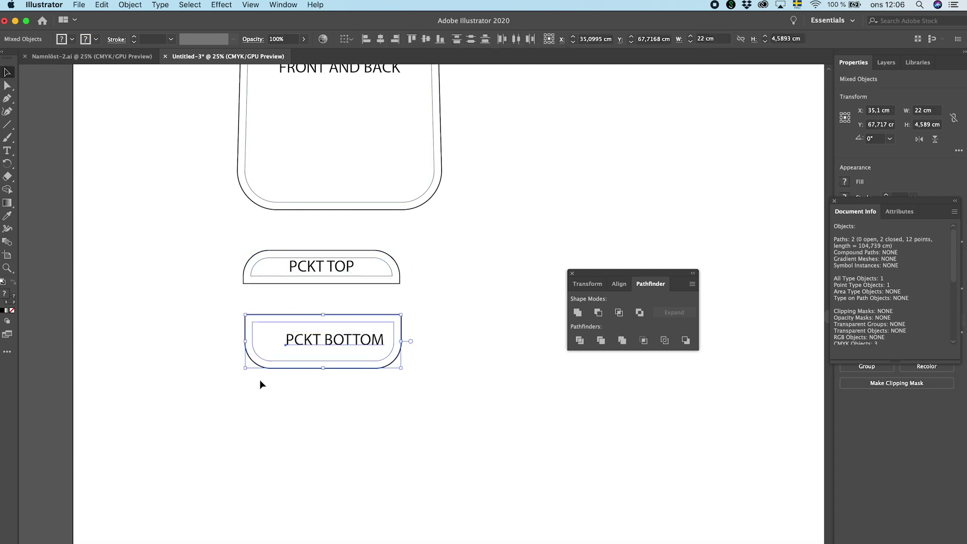
left_click(426, 39)
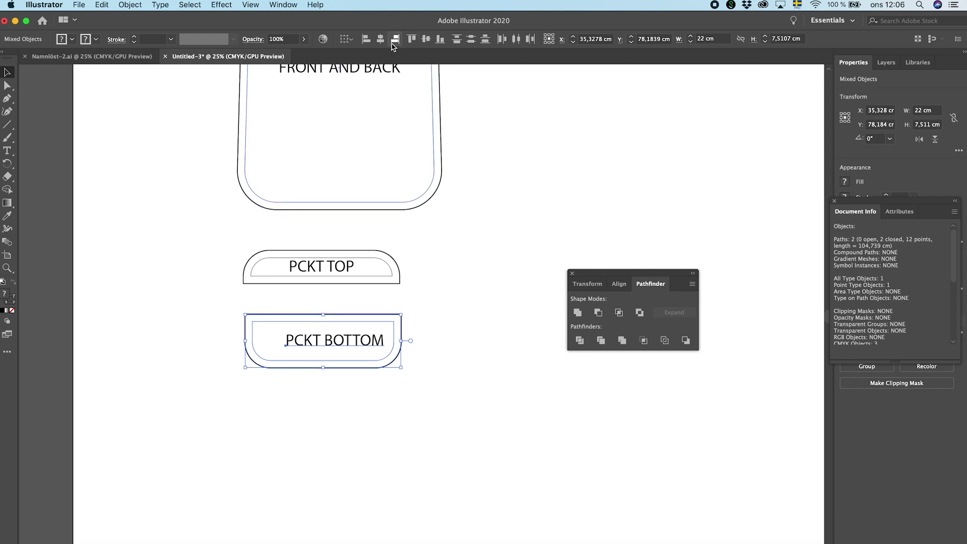
left_click(381, 38)
left_click(452, 310)
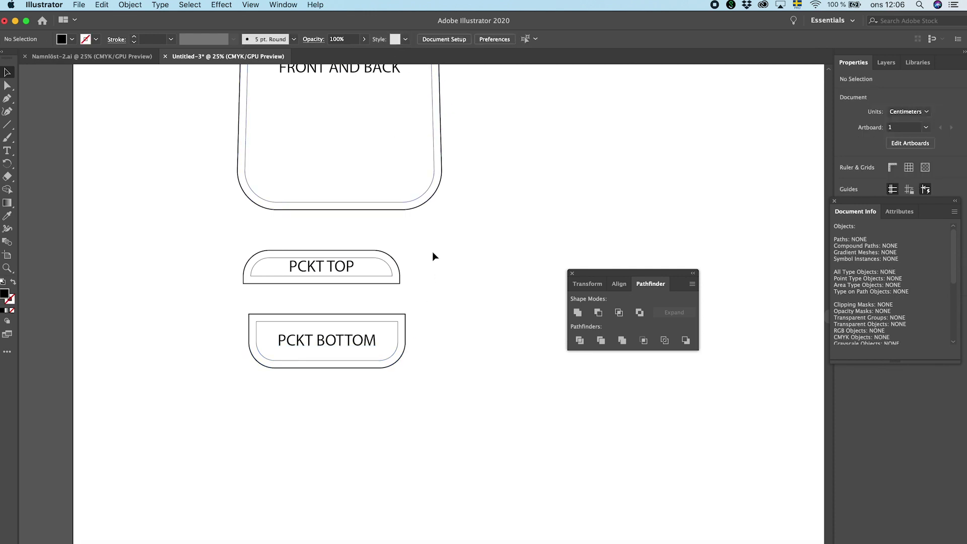
- Dock the Pathfinder panel and check the backpack reference drawing
left_click_drag(605, 272, 901, 393)
left_click(130, 57)
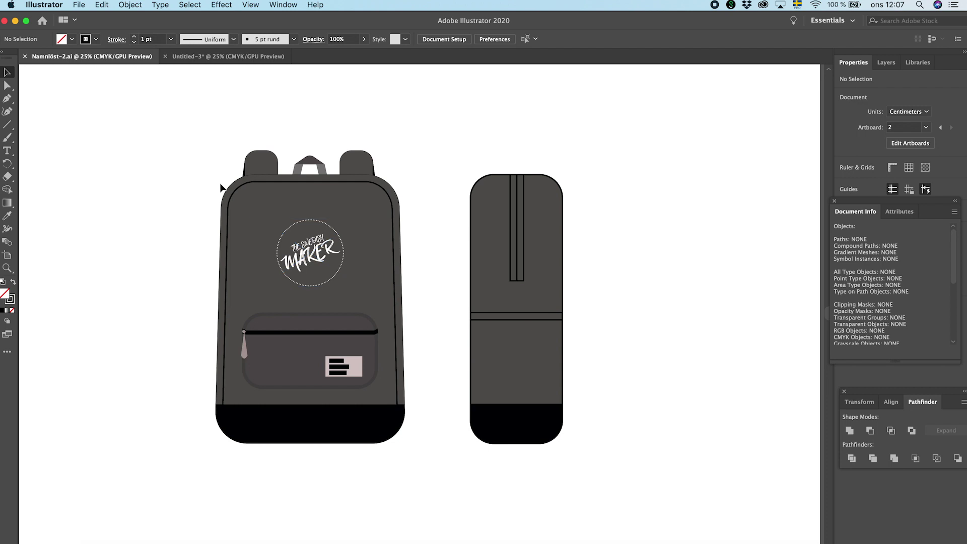
left_click(222, 56)
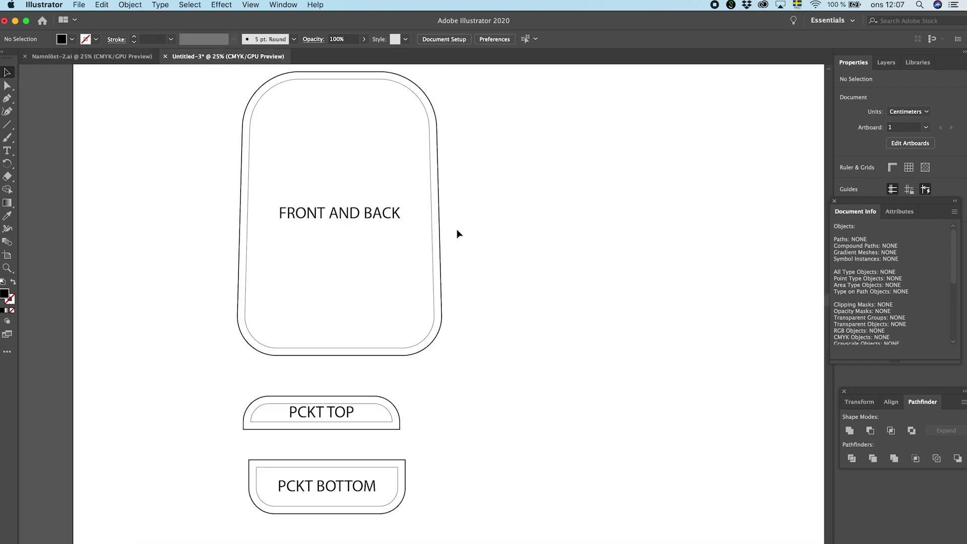
- Show Document Info for the selected inner FRONT AND BACK outline only (118,2753 cm)
scroll(457, 233, "up", 1)
left_click(431, 202)
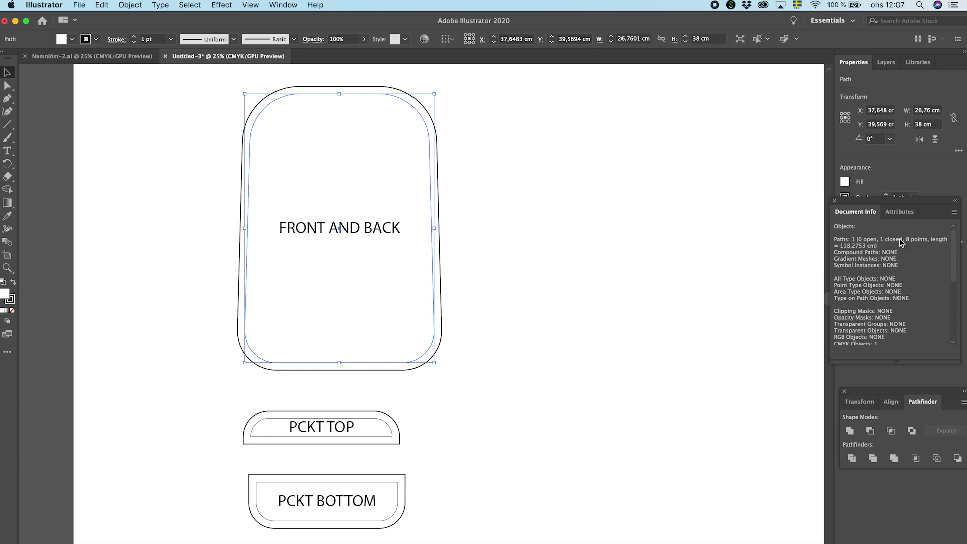
left_click_drag(885, 202, 895, 205)
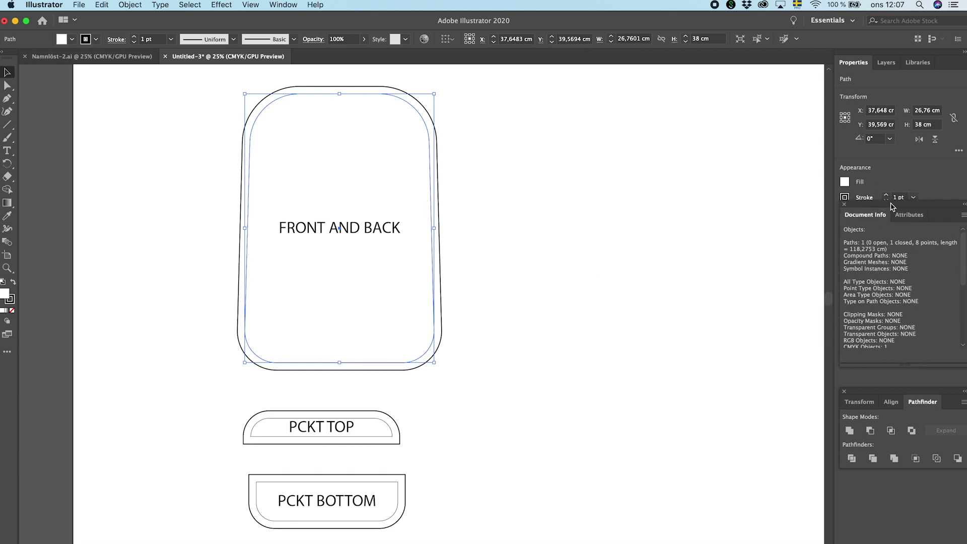
left_click(963, 216)
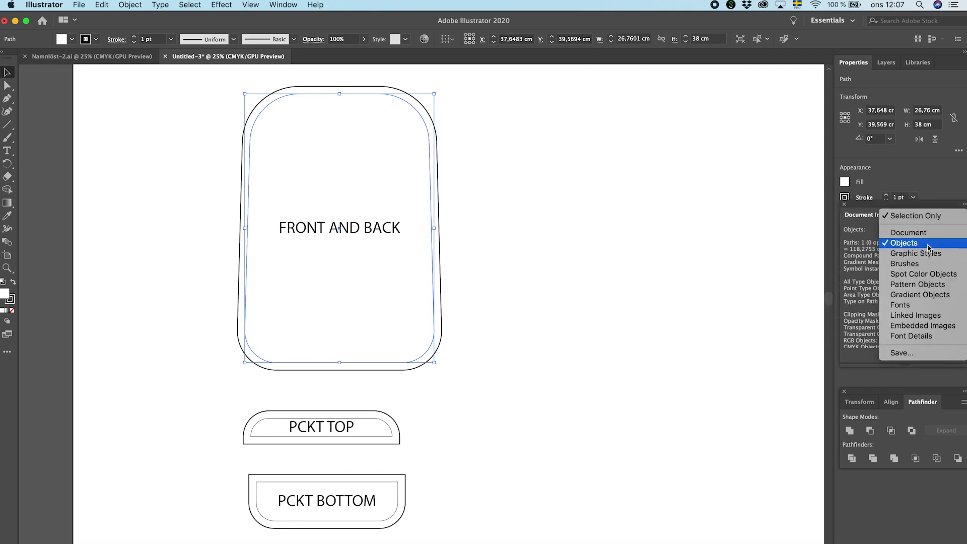
left_click(914, 216)
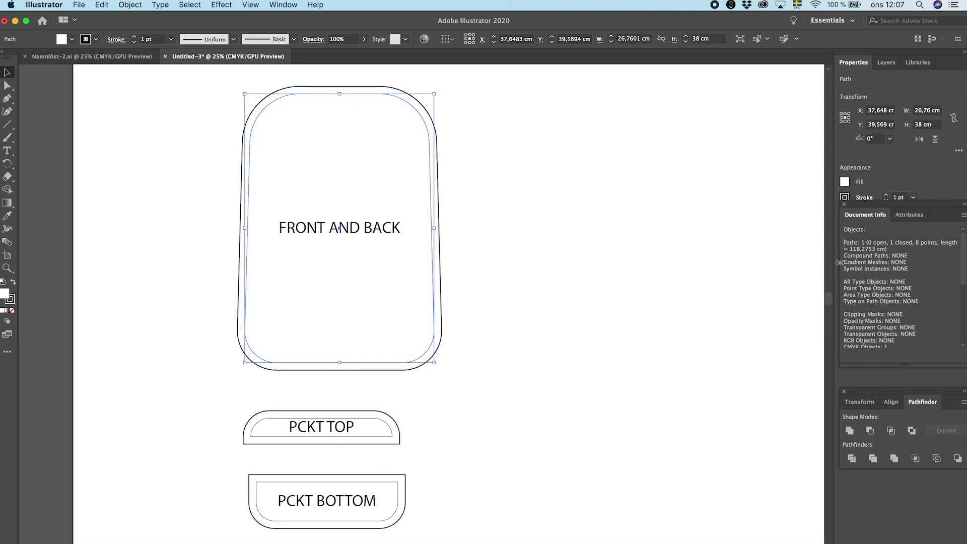
left_click(509, 240)
- Draw a 7,5 × 120 cm rectangle right of the FRONT AND BACK piece, then zoom out
left_click_drag(11, 125, 46, 127)
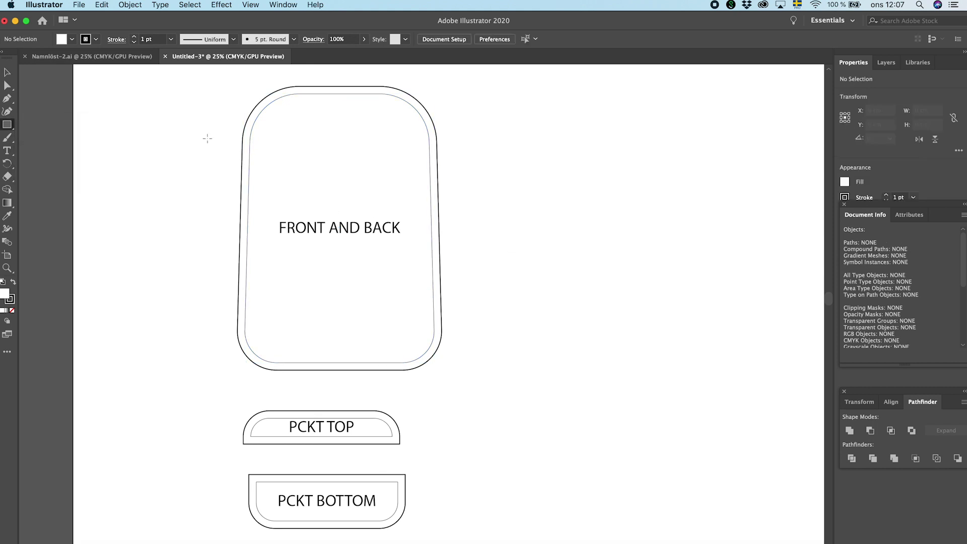
left_click(498, 93)
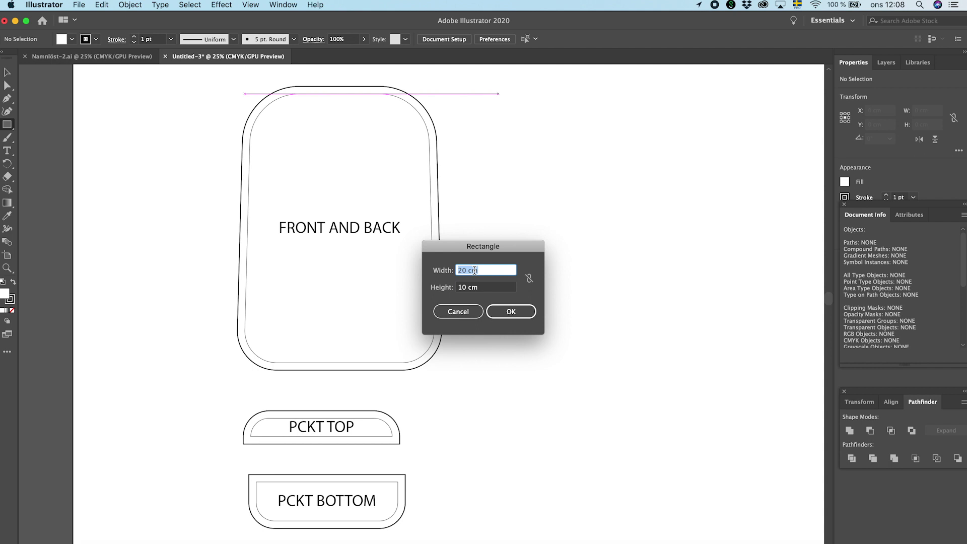
type("7,5")
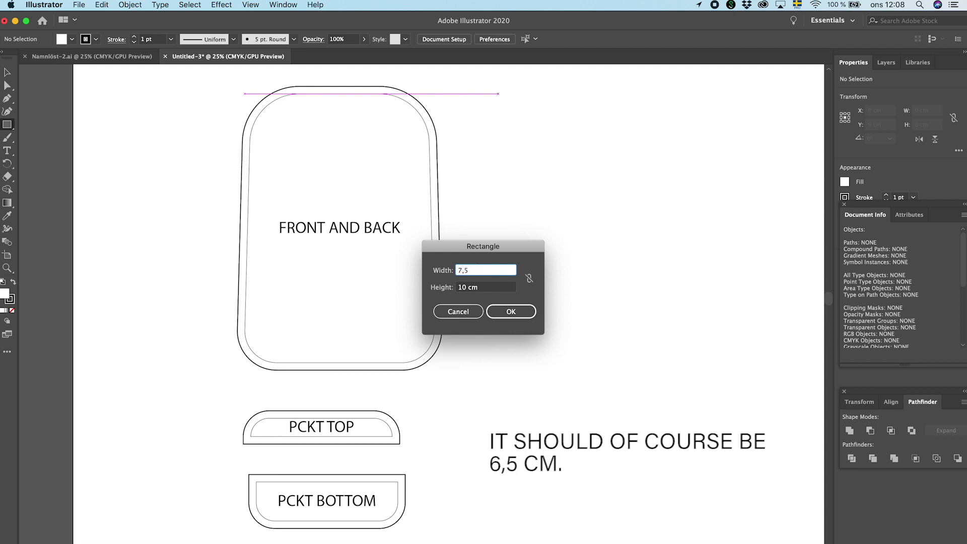
key("Tab")
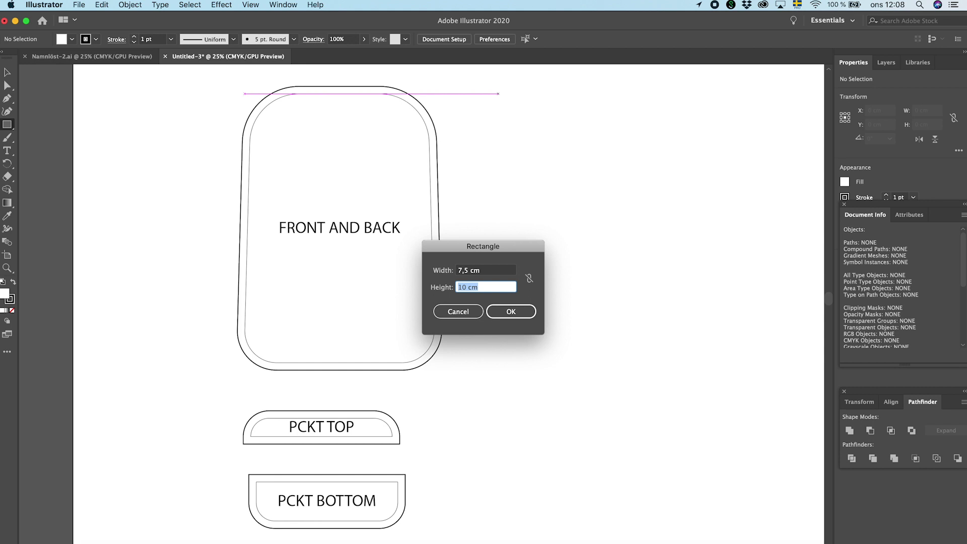
type("120")
key("Return")
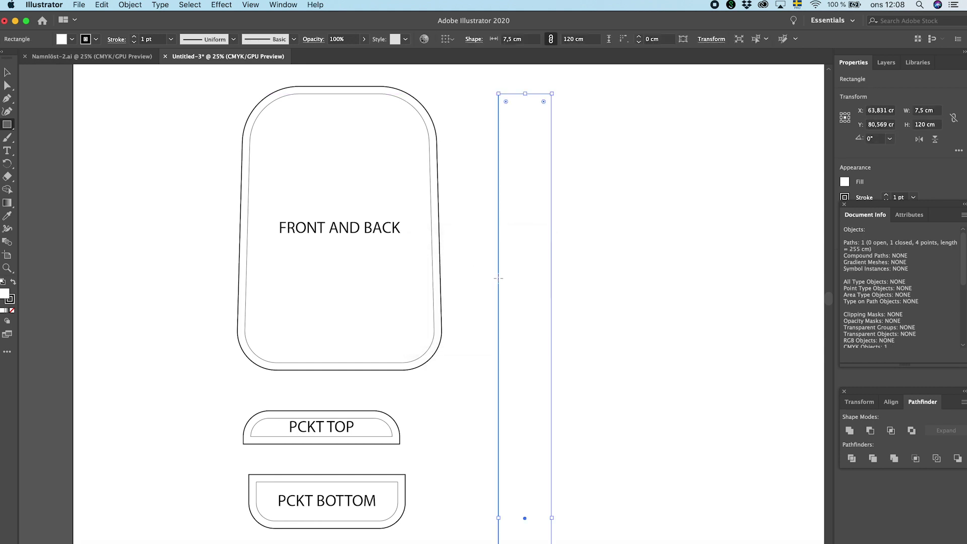
key("super+minus")
key("super+minus")
key("super+minus")
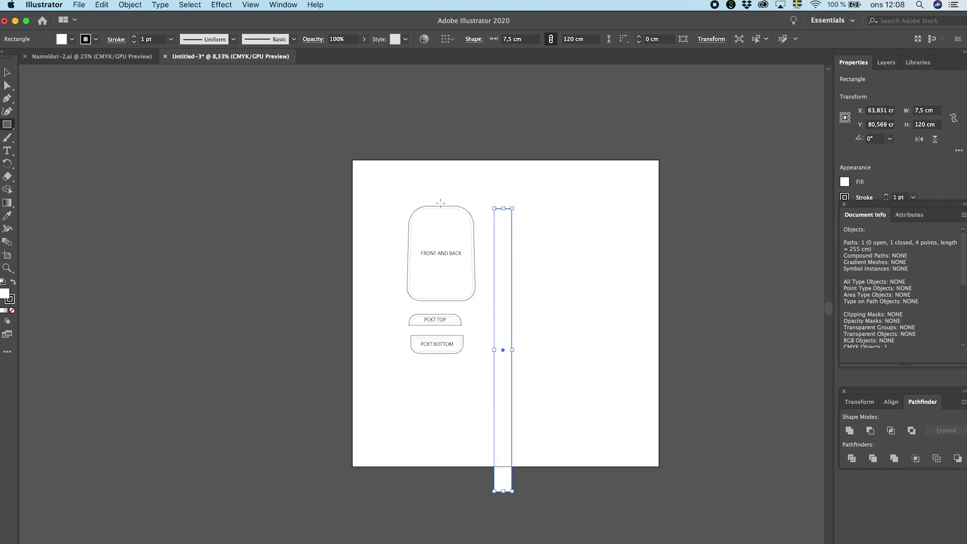
- Move the tall rectangle up onto the artboard
left_click(7, 73)
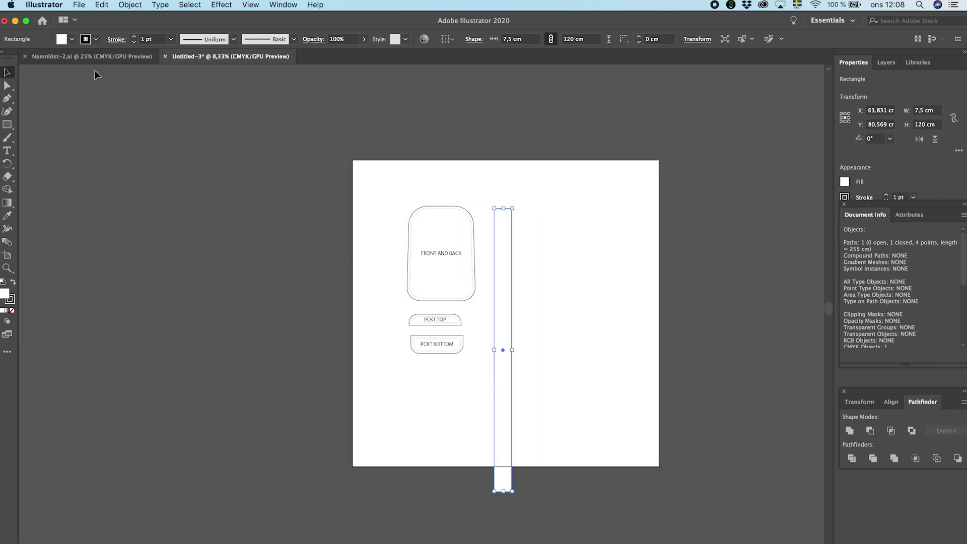
left_click_drag(513, 243, 509, 209)
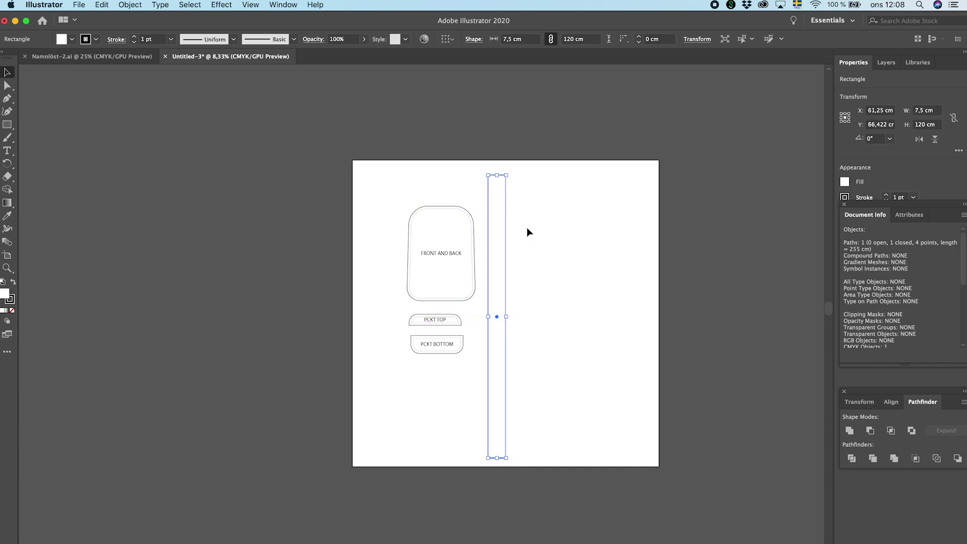
left_click(531, 255)
scroll(531, 255, "up", 2)
left_click(481, 243)
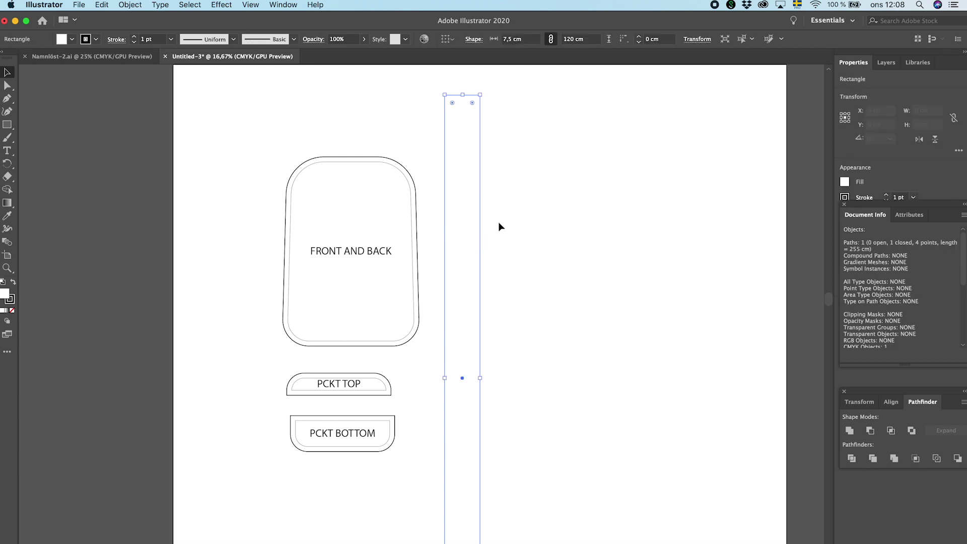
- Add a 1 cm seam-allowance outline to the strip, matching the other pieces' stroke
left_click(130, 5)
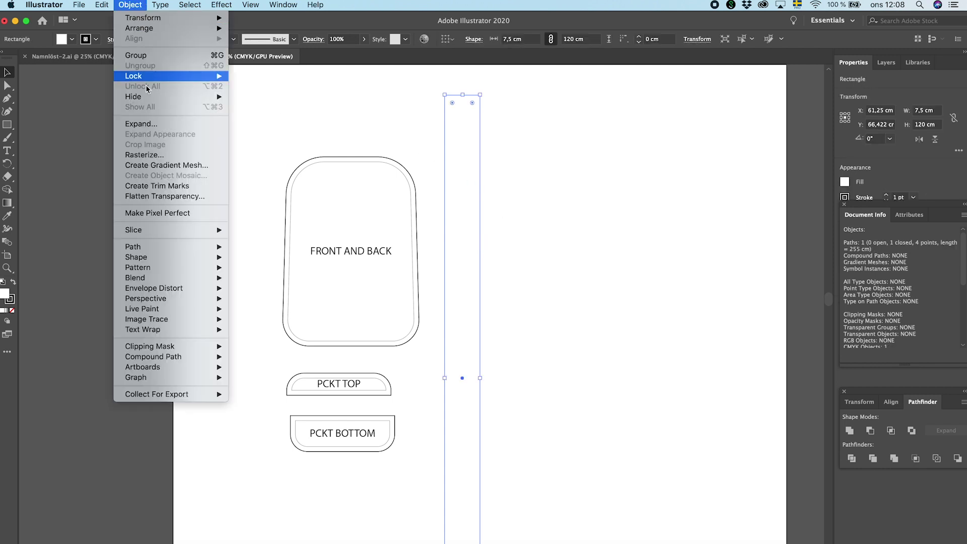
mouse_move(223, 251)
left_click(269, 284)
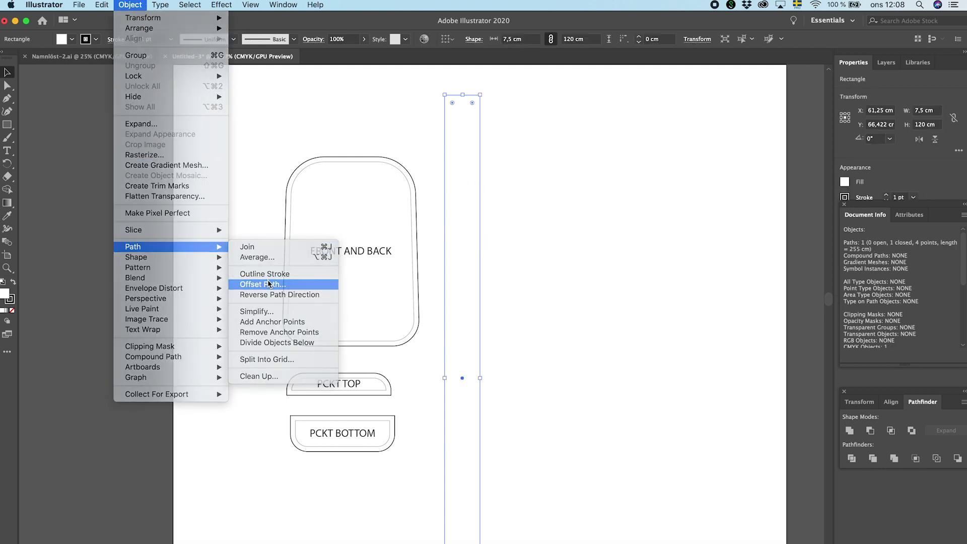
key("Return")
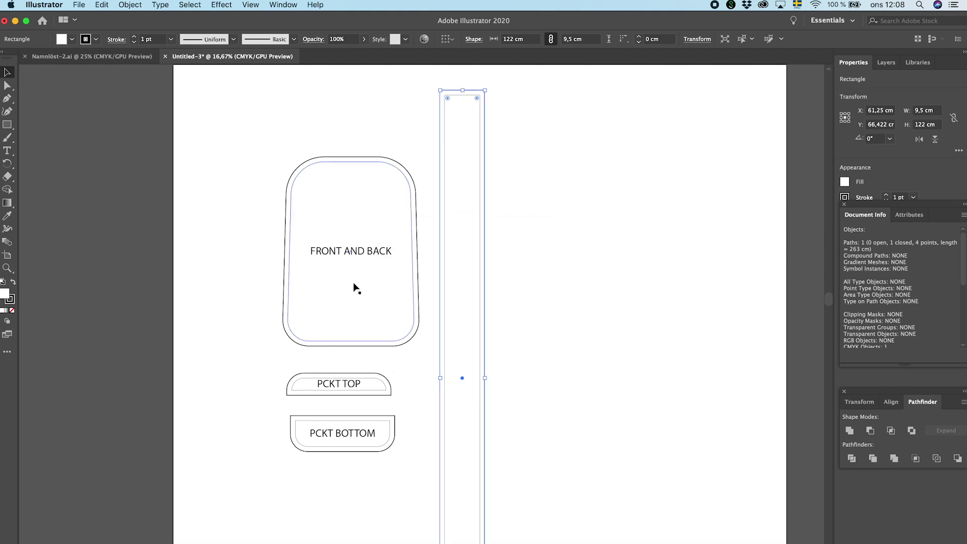
key("i")
left_click(423, 255)
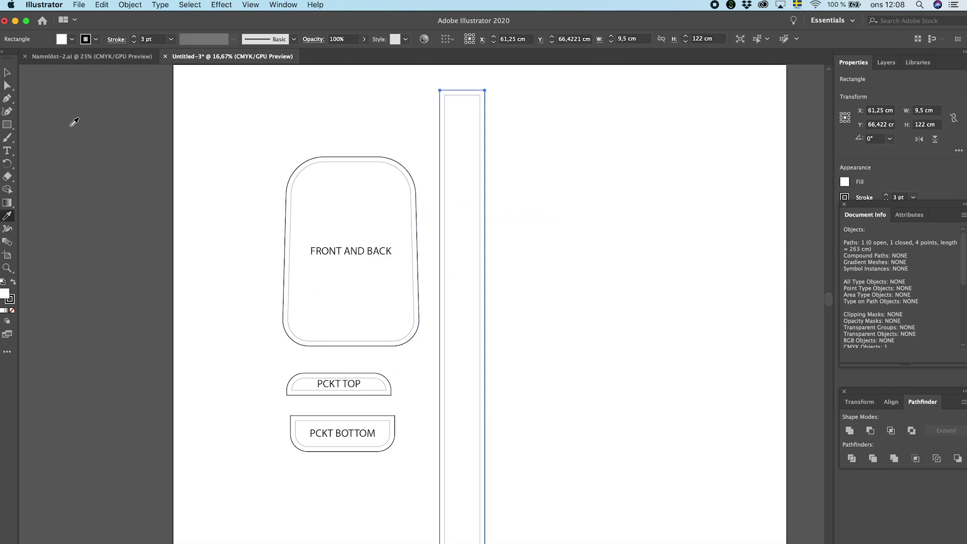
left_click(8, 72)
- Add a two-line 'SIDE BAG' label centred horizontally on the strip
key("t")
key("super+shift+a")
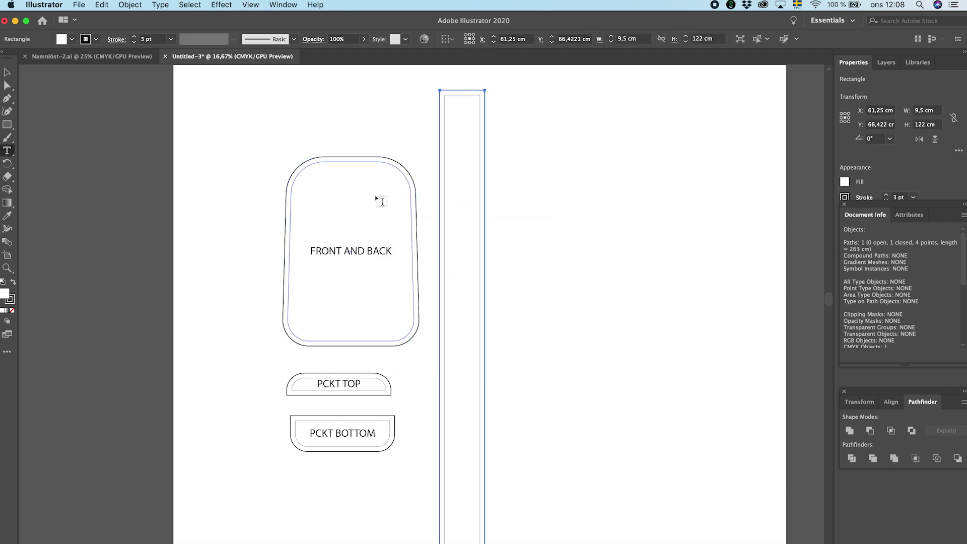
left_click(456, 235)
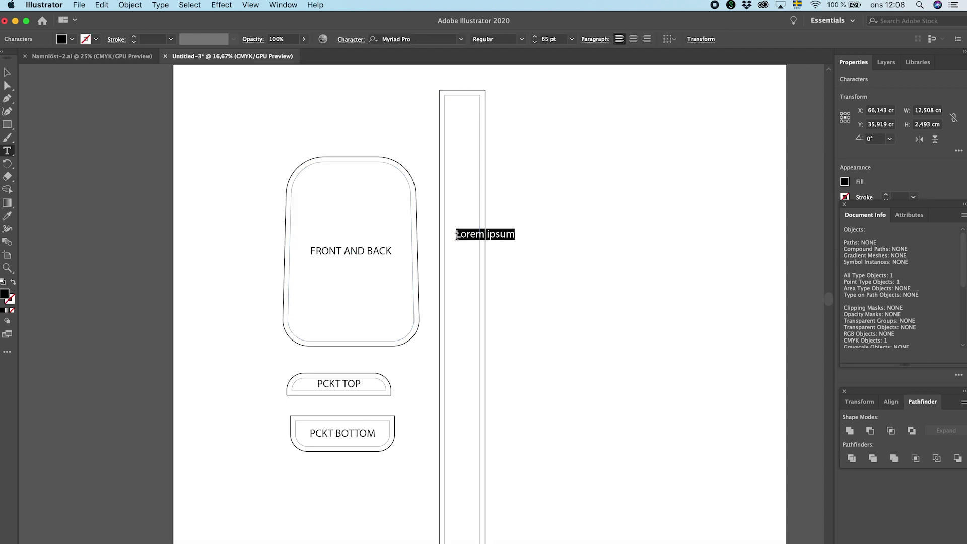
type("SIDE")
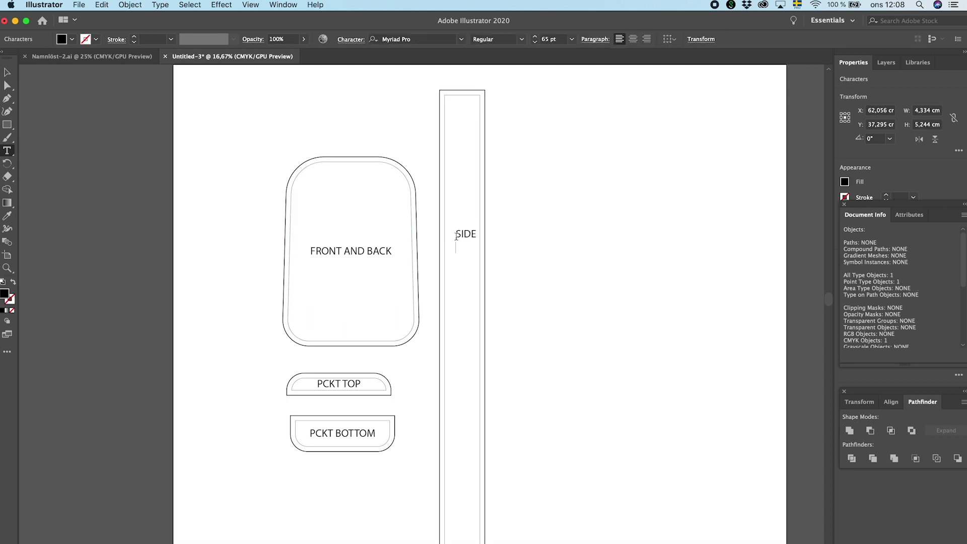
key("Return")
type("BAG")
left_click(8, 72)
left_click_drag(506, 207, 455, 236)
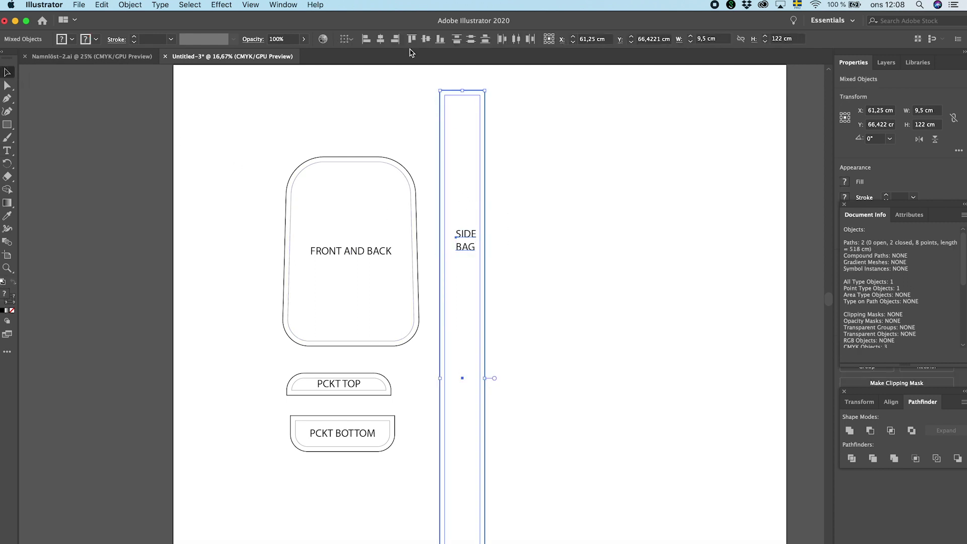
left_click(380, 39)
left_click(531, 269)
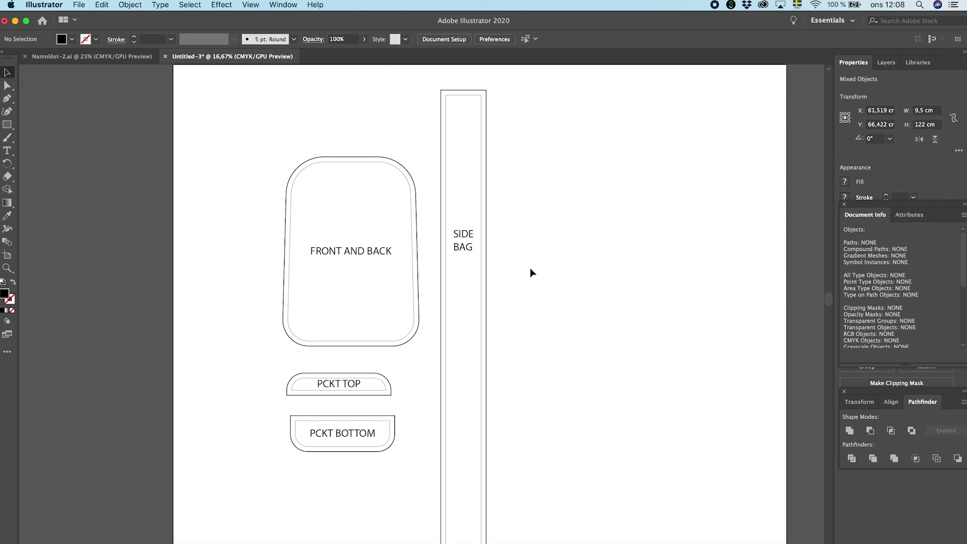
- Append 'X2' so the label reads SIDE BAG X2
key("t")
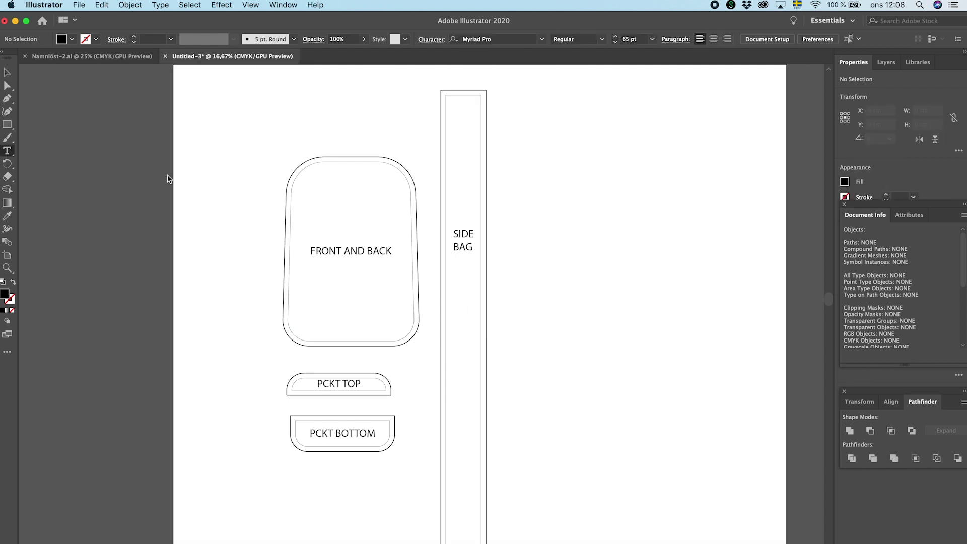
left_click(471, 246)
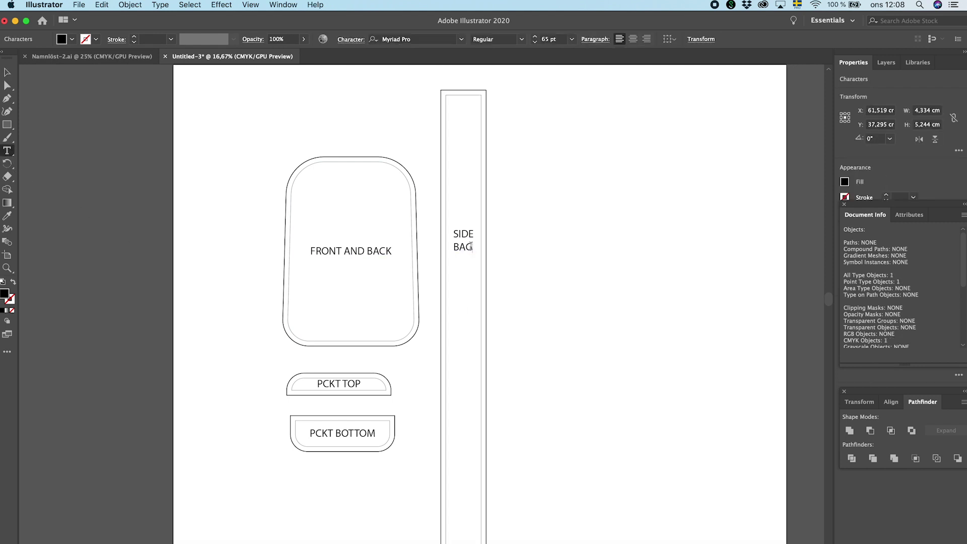
type("X2")
key("Escape")
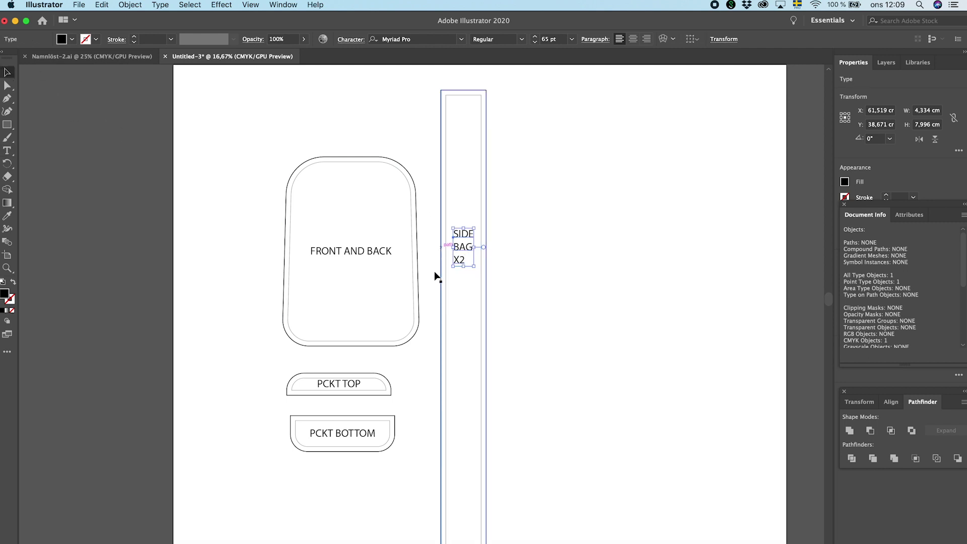
- Copy both pocket inner outlines, stack them, and unite them into one rounded shape
left_click(403, 376)
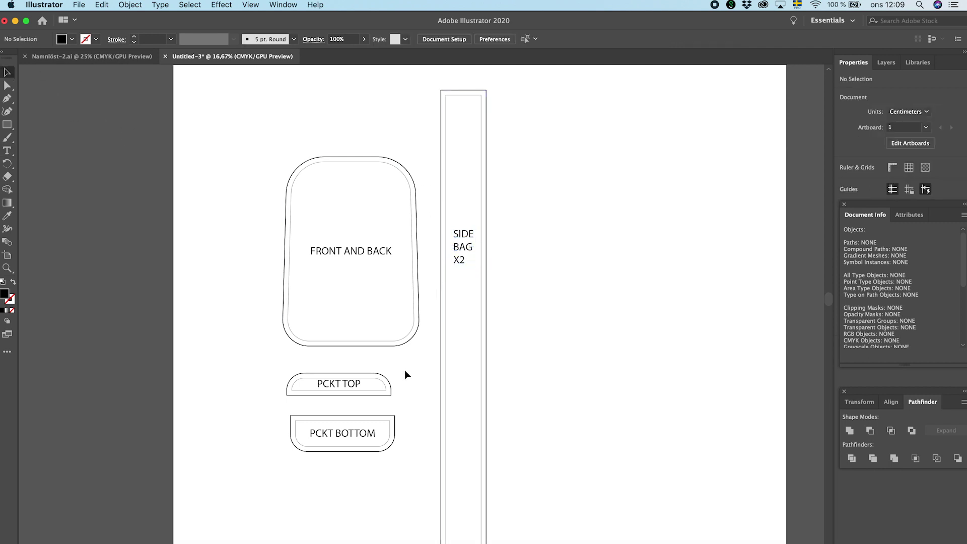
left_click(371, 379)
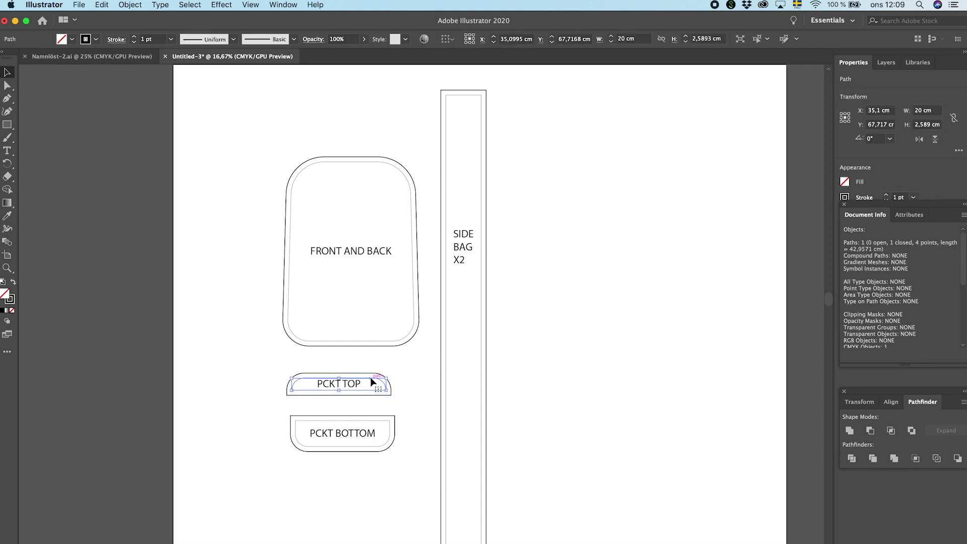
left_click(372, 425, "shift")
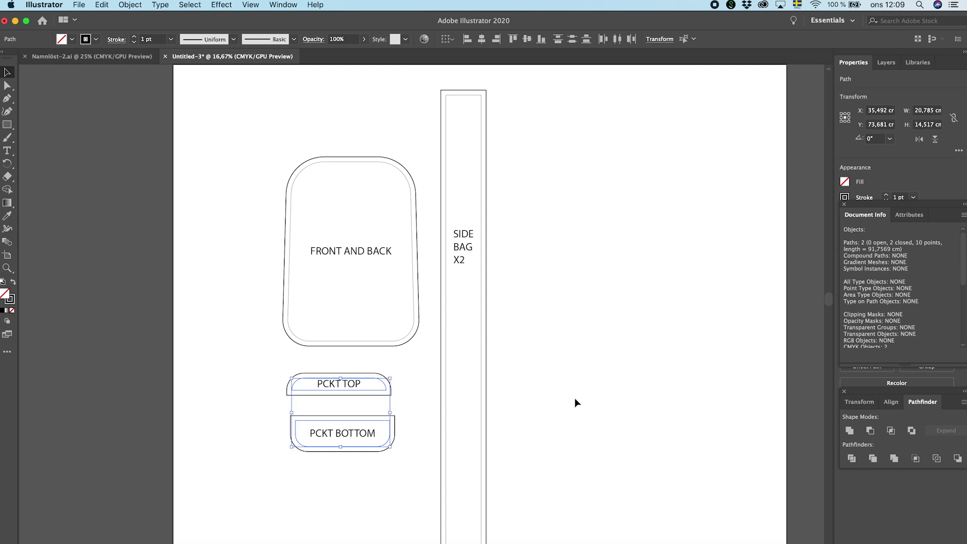
left_click_drag(354, 377, 576, 283)
left_click(591, 340)
mouse_move(579, 327)
left_mouse_down()
mouse_move(571, 295)
mouse_move(567, 324)
left_mouse_up()
left_click(608, 271)
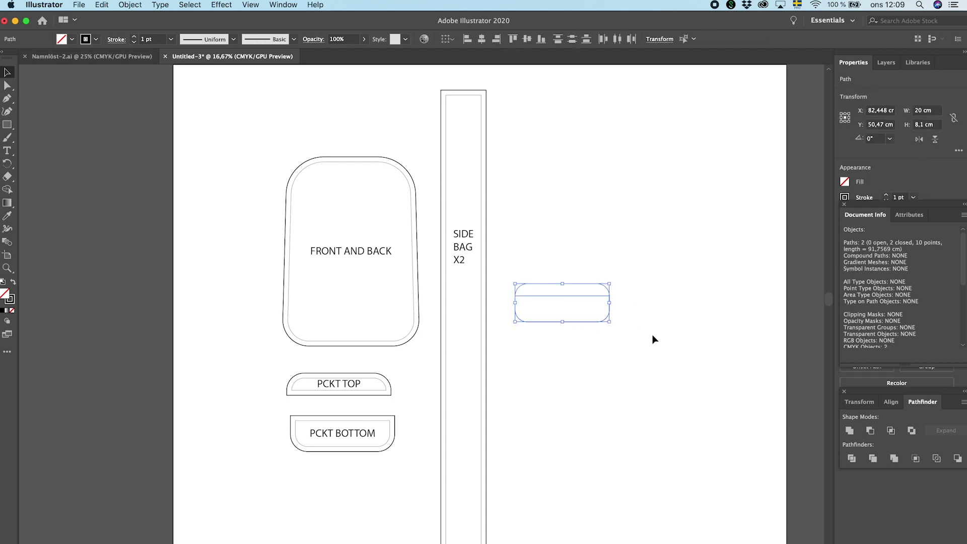
left_click(849, 431)
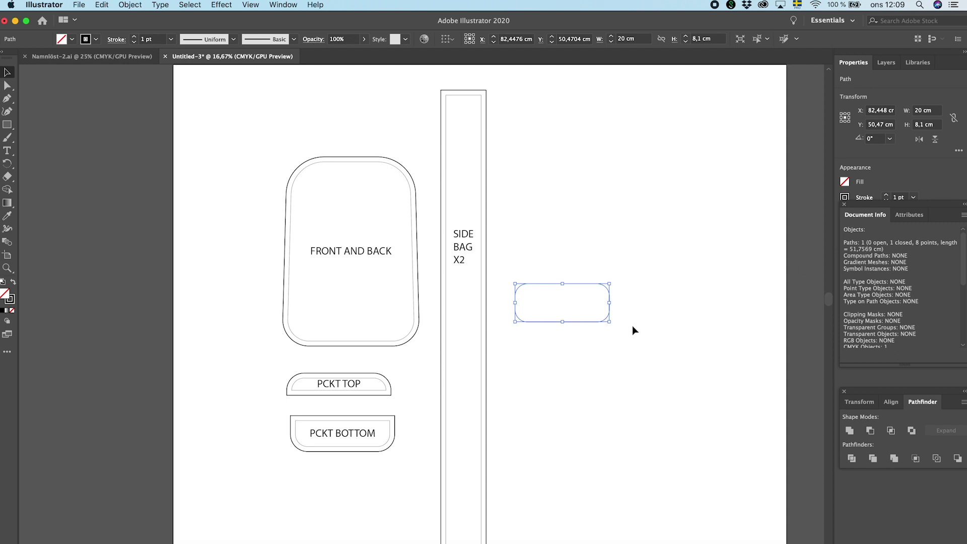
left_click(607, 340)
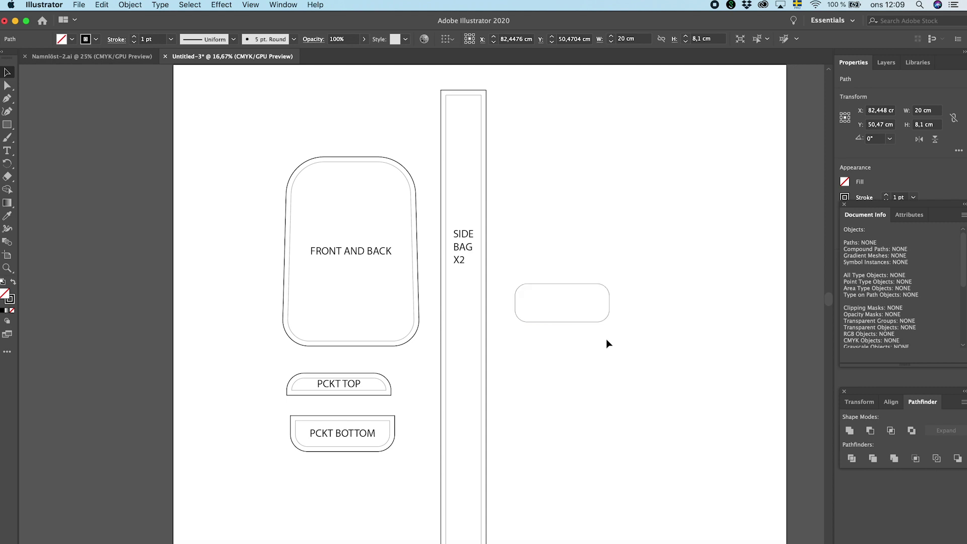
- Create a 3 × 58 cm rectangle to the right of SIDE BAG X2
left_click(7, 125)
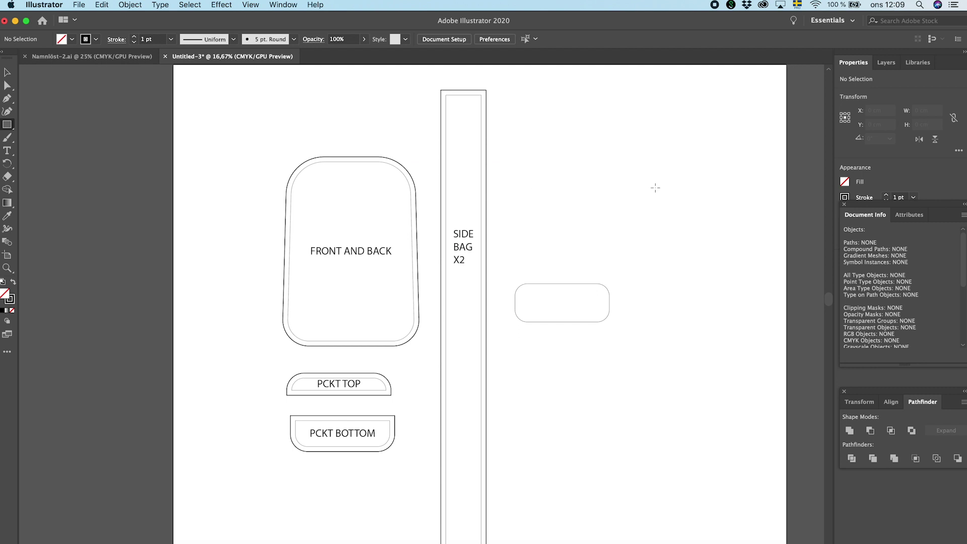
left_click(640, 184)
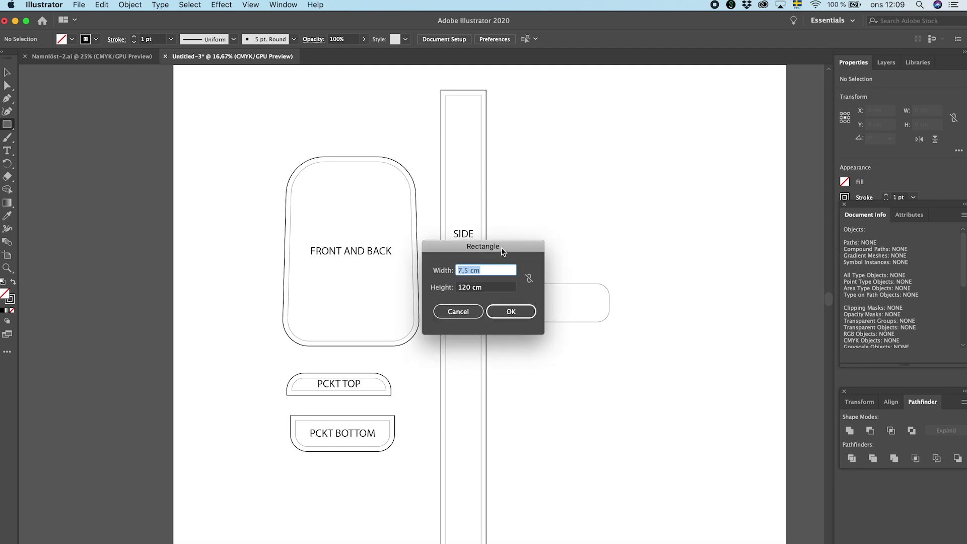
left_click_drag(503, 252, 621, 174)
type("3")
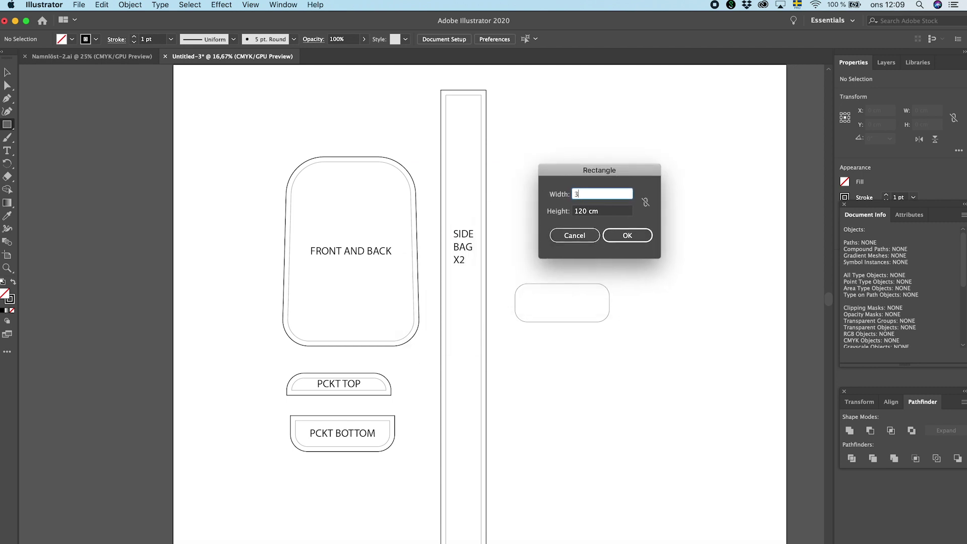
key("Tab")
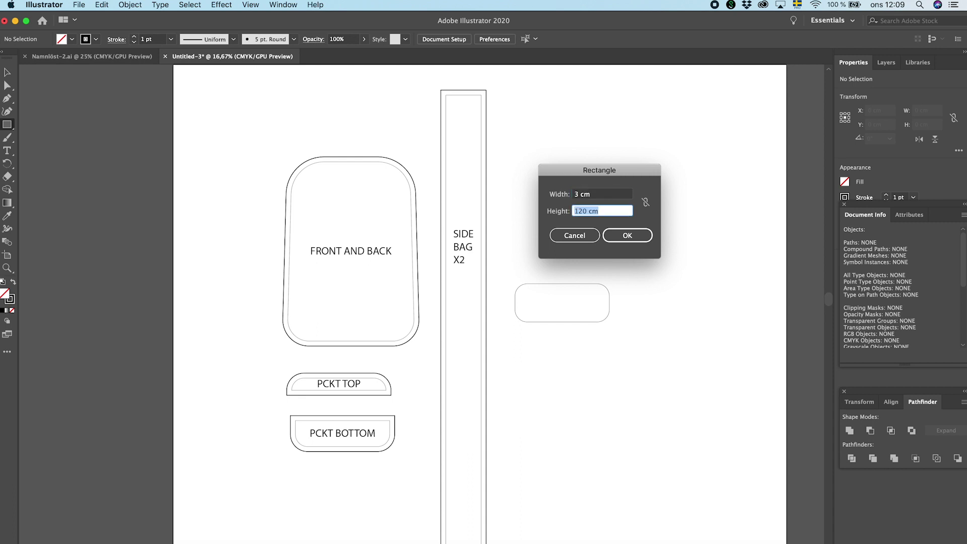
type("58")
key("Return")
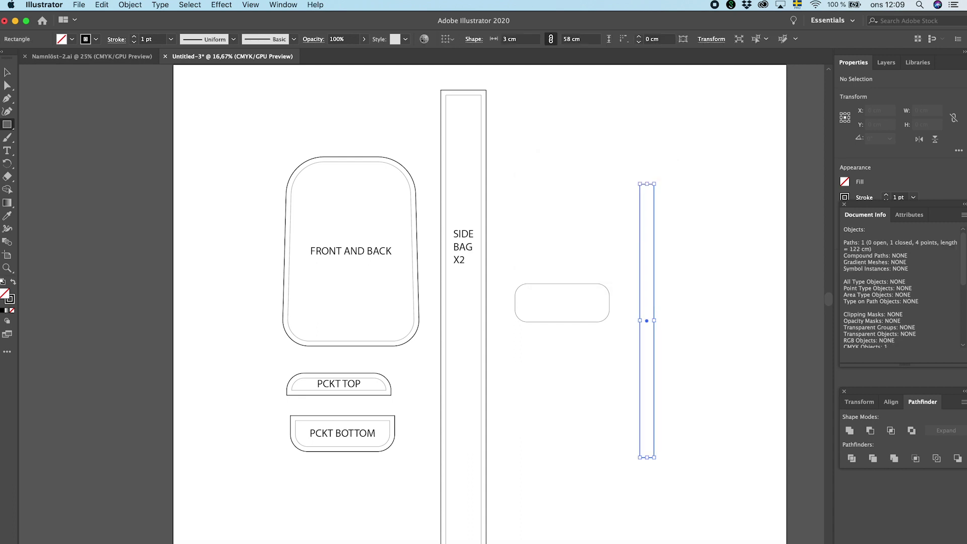
- Give the strip a 1 cm offset outline (5 × 60 cm) styled like the side bag
left_click(7, 73)
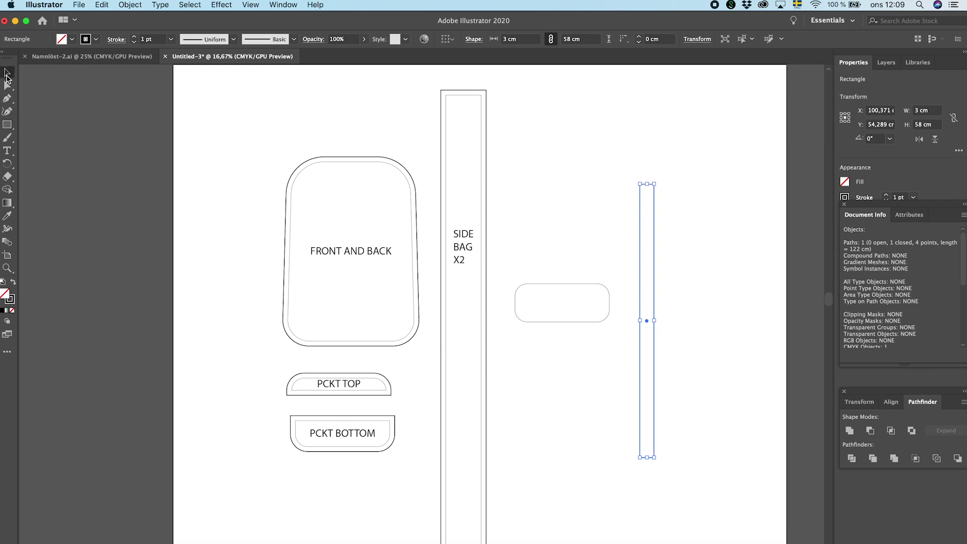
left_click(132, 5)
mouse_move(171, 247)
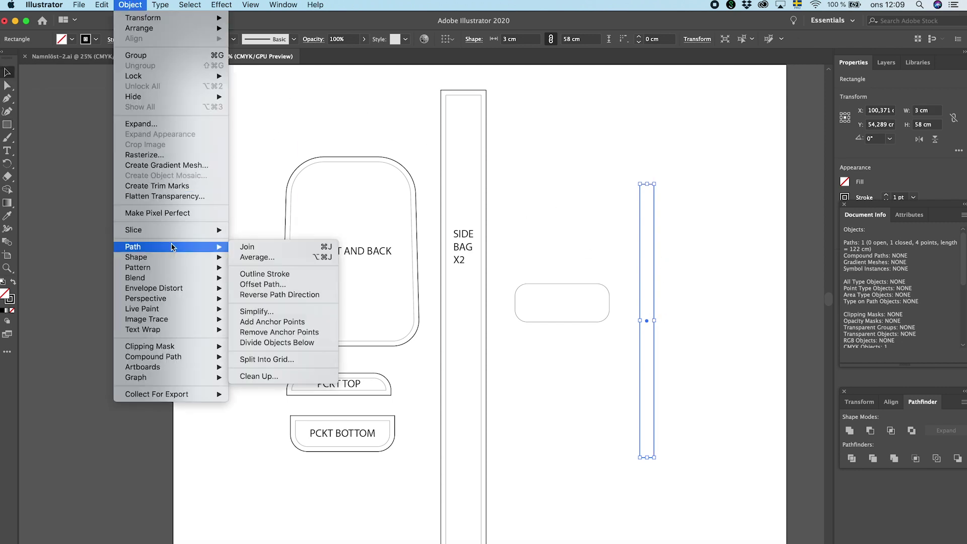
left_click(252, 285)
key("Return")
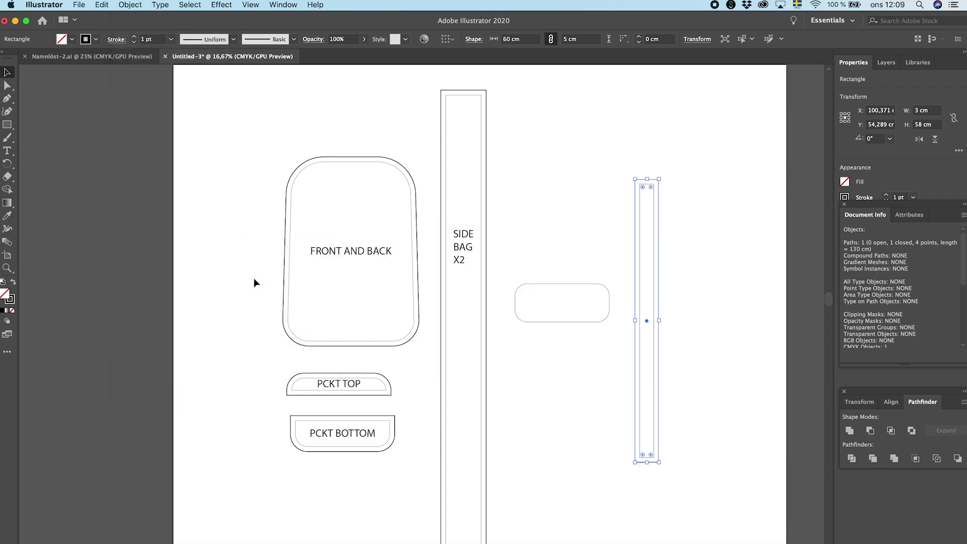
key("i")
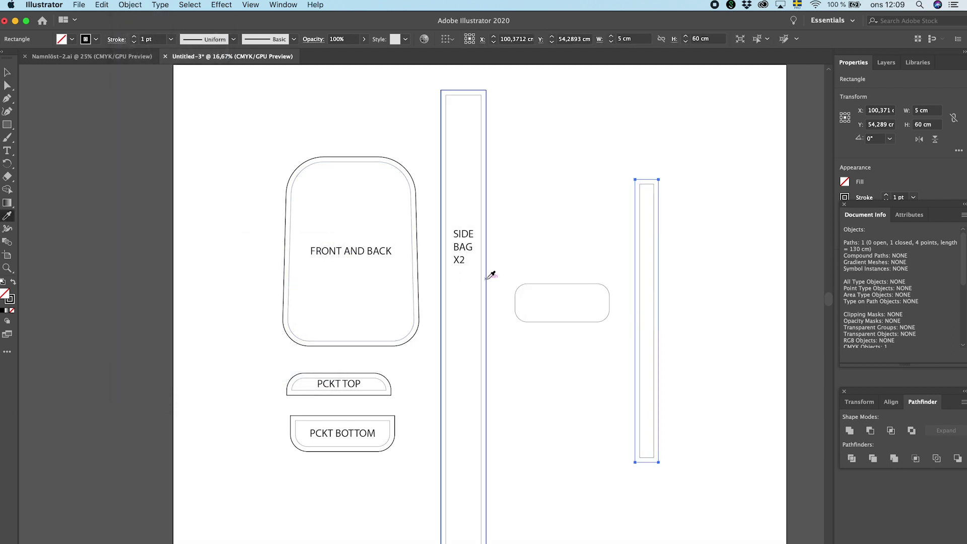
left_click(494, 269)
- Delete the leftover merged rounded shape
left_click(7, 72)
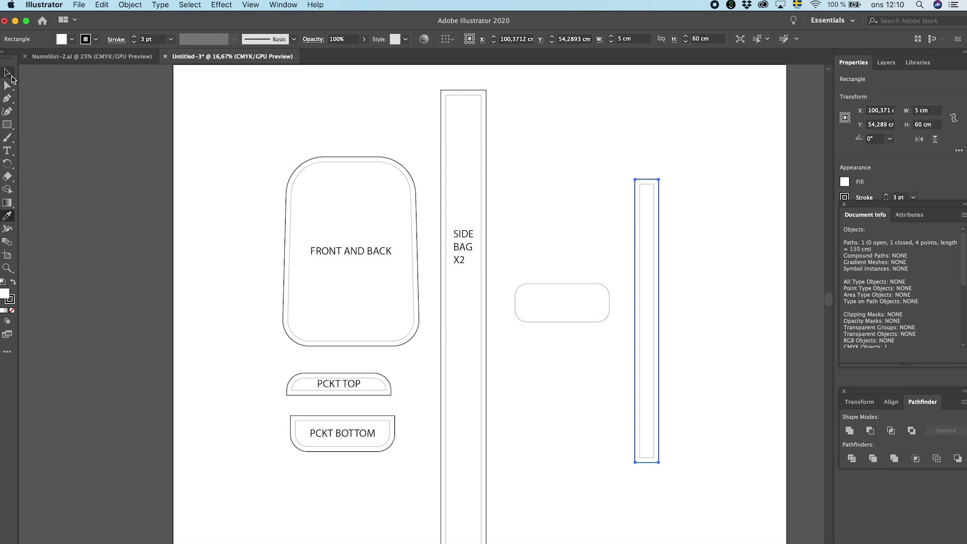
left_click_drag(546, 340, 546, 340)
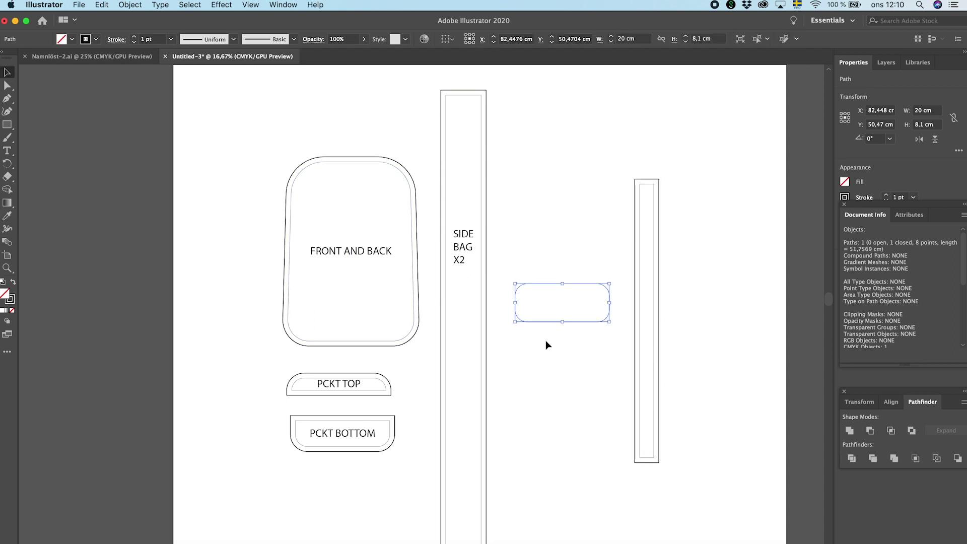
key("Delete")
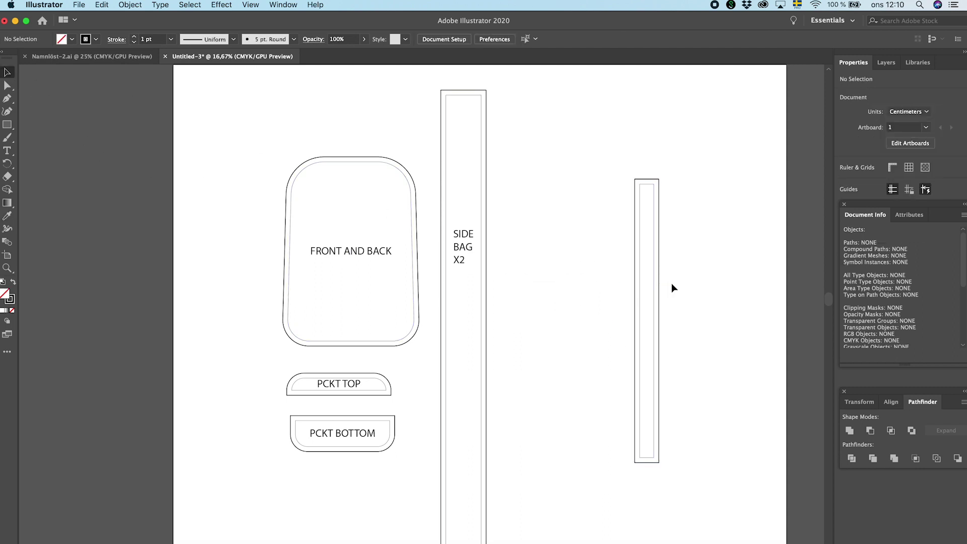
- Label the narrow strip 'POUCH SIDE' in 24 pt
left_click(7, 150)
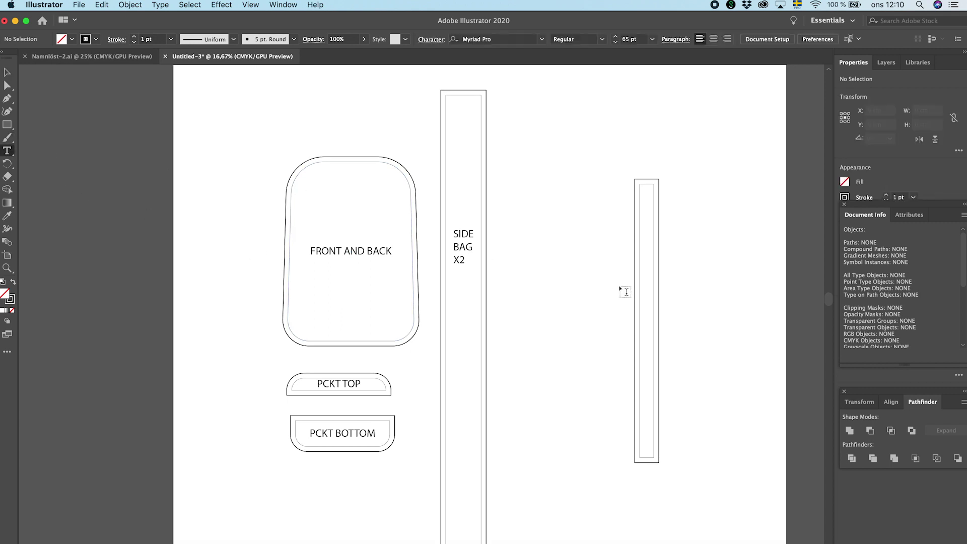
left_click(645, 283)
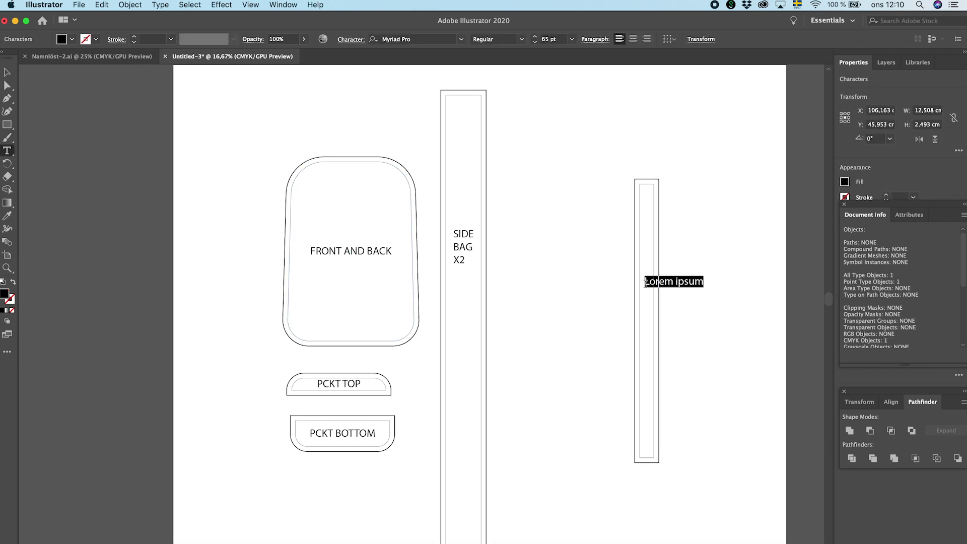
type("P")
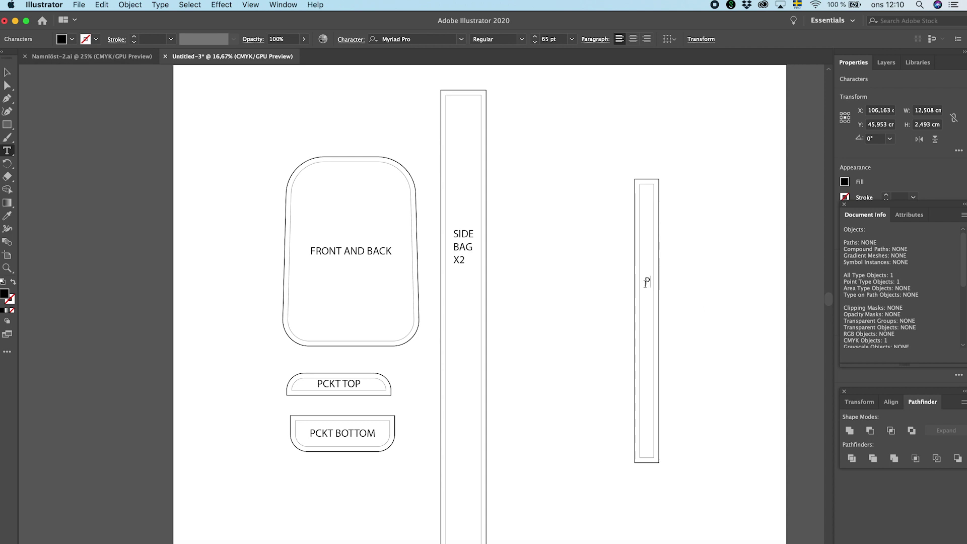
type("UCH")
key("BackSpace")
key("BackSpace")
key("BackSpace")
key("BackSpace")
type("POUCH SIDE")
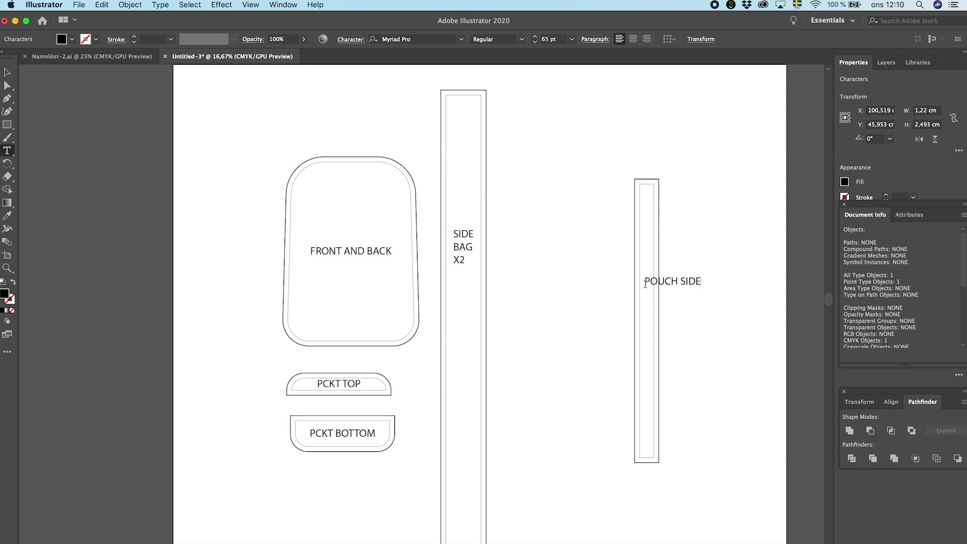
left_click_drag(645, 284, 707, 283)
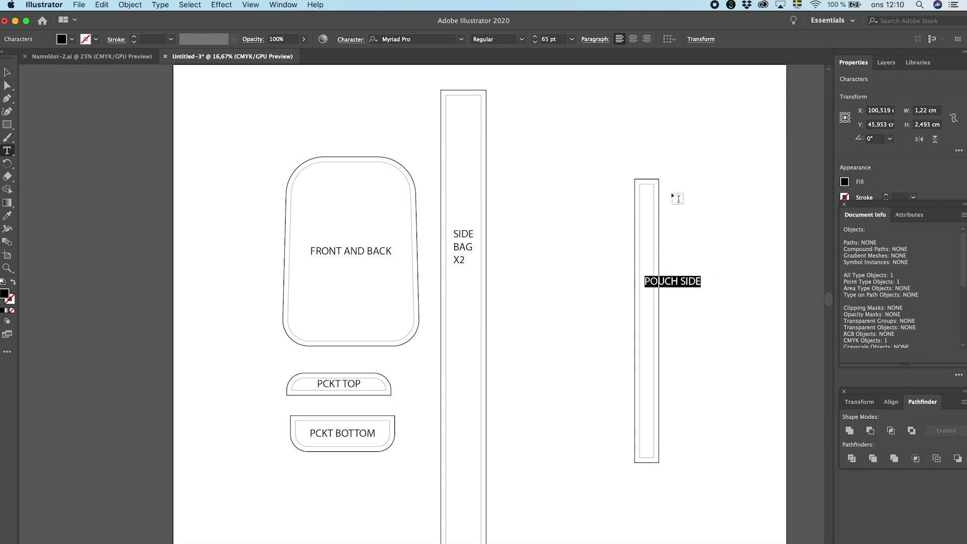
double_click(546, 39)
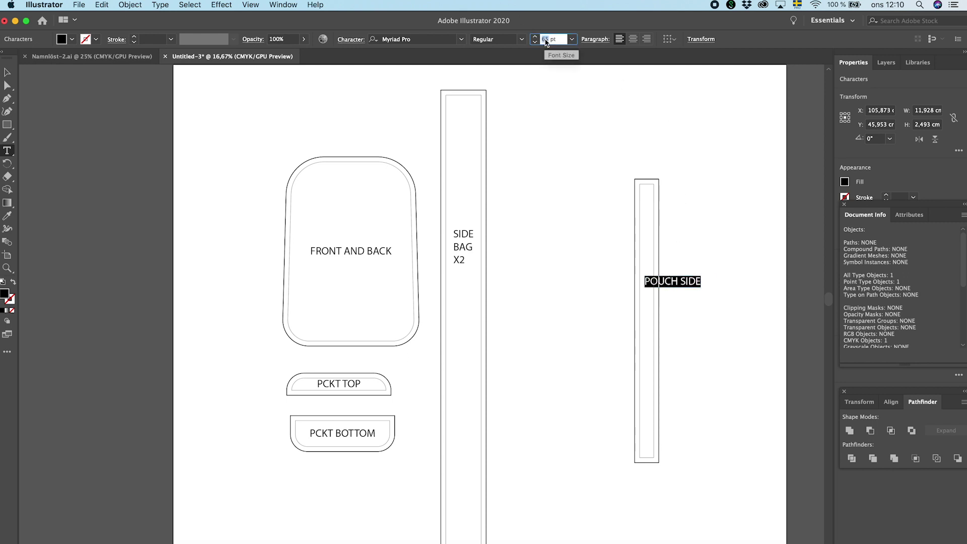
type("24")
key("Return")
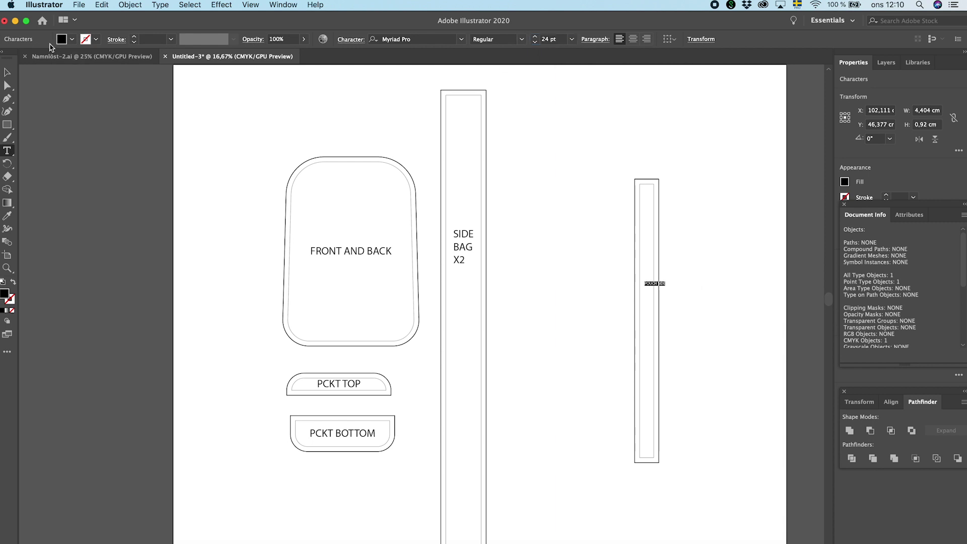
- Centre POUCH SIDE on the strip, group them, and move the piece beside the side bag
left_click(6, 74)
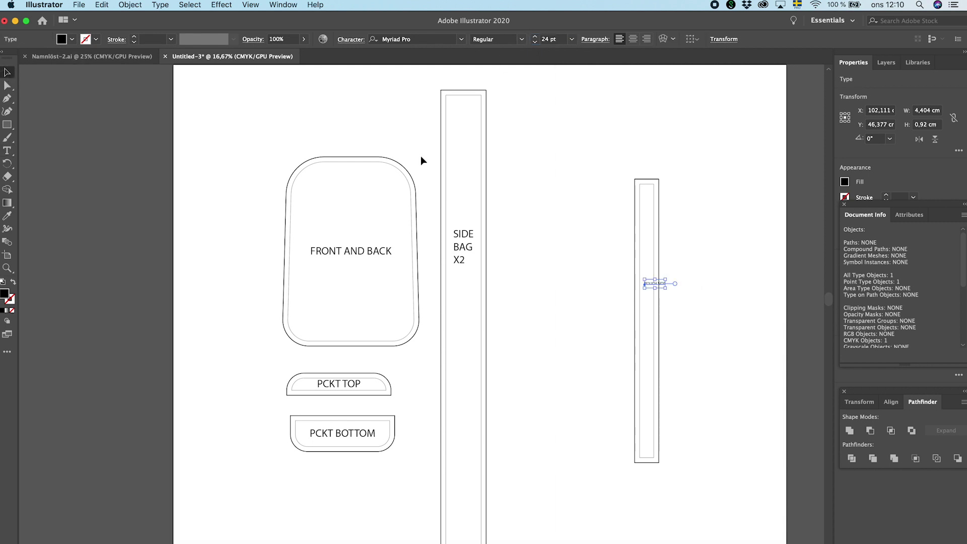
left_click_drag(687, 252, 615, 284)
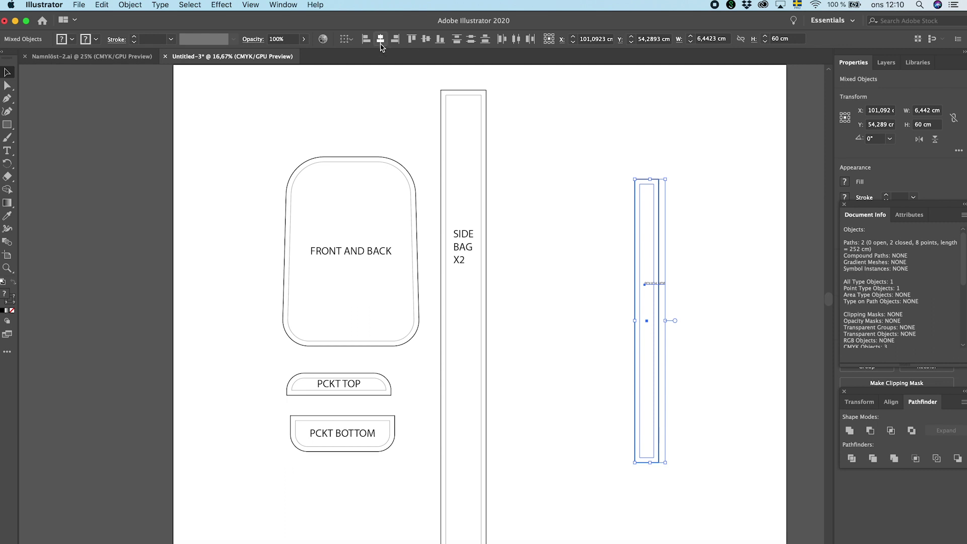
left_click(381, 39)
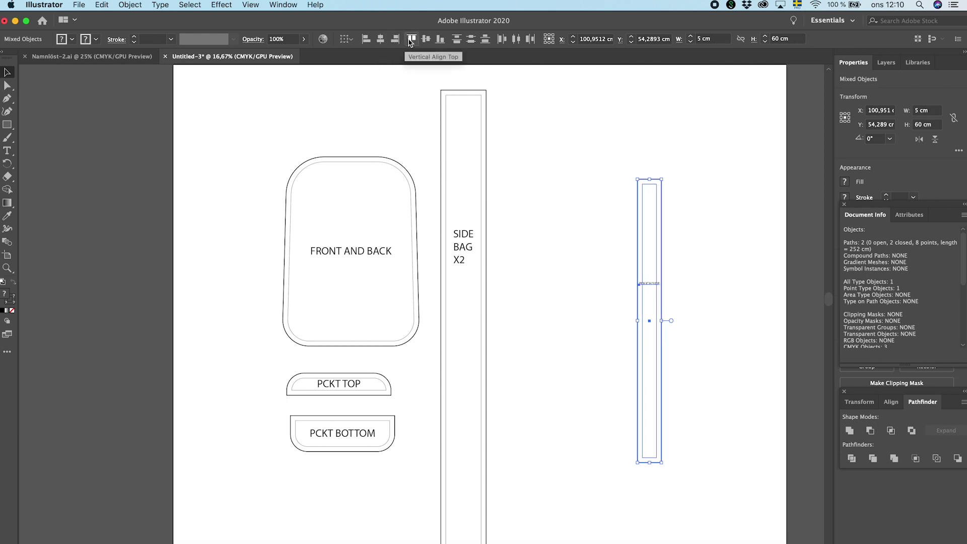
left_click(536, 247)
left_click_drag(665, 264, 649, 303)
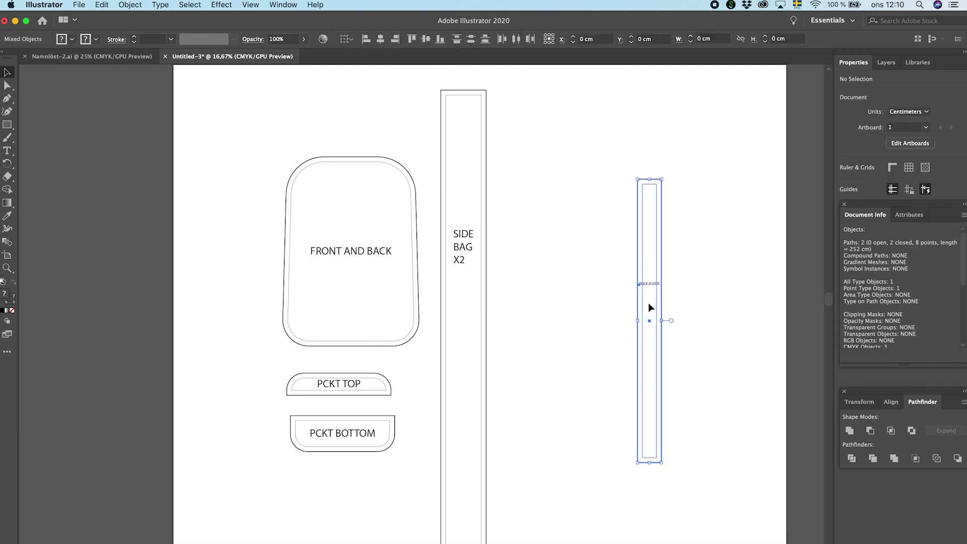
right_click(648, 285)
left_click(679, 370)
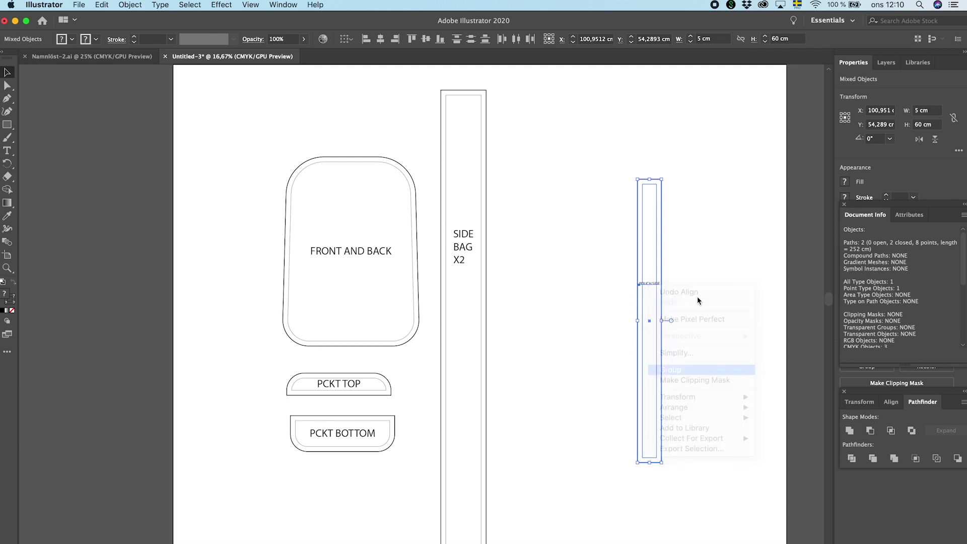
left_click(666, 277)
left_click_drag(641, 283, 508, 303)
- Check the backpack illustration, then return to Untitled-3 and select the FRONT AND BACK piece
scroll(570, 286, "down", 5)
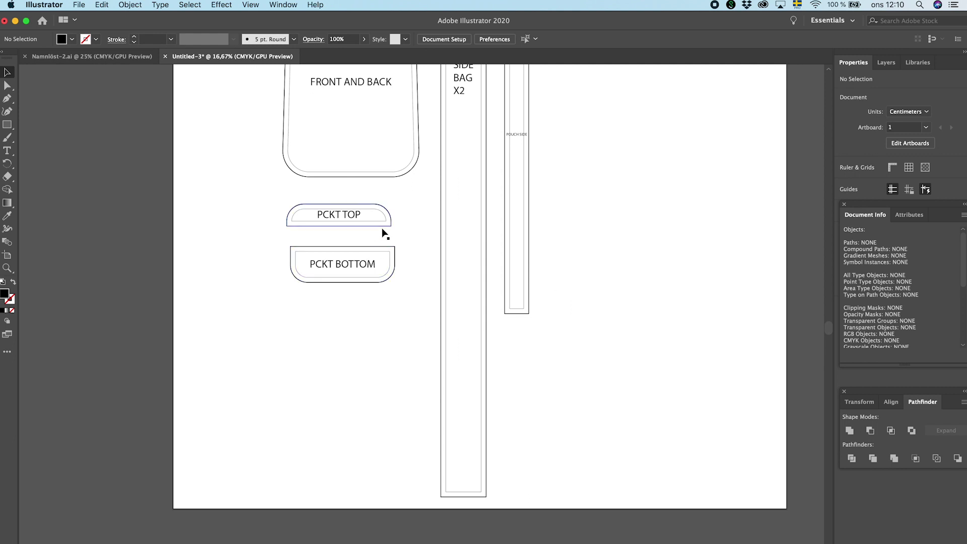
scroll(400, 226, "up", 6)
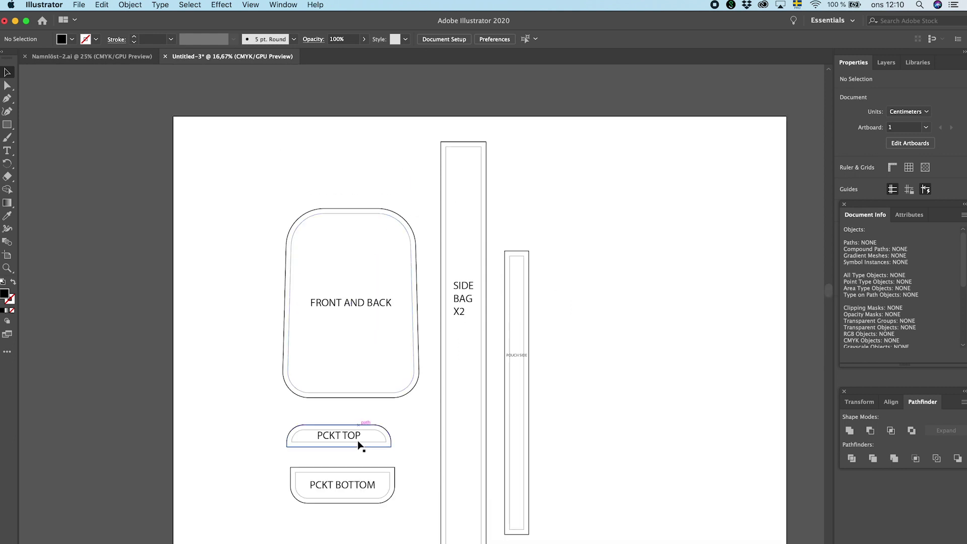
left_click(108, 56)
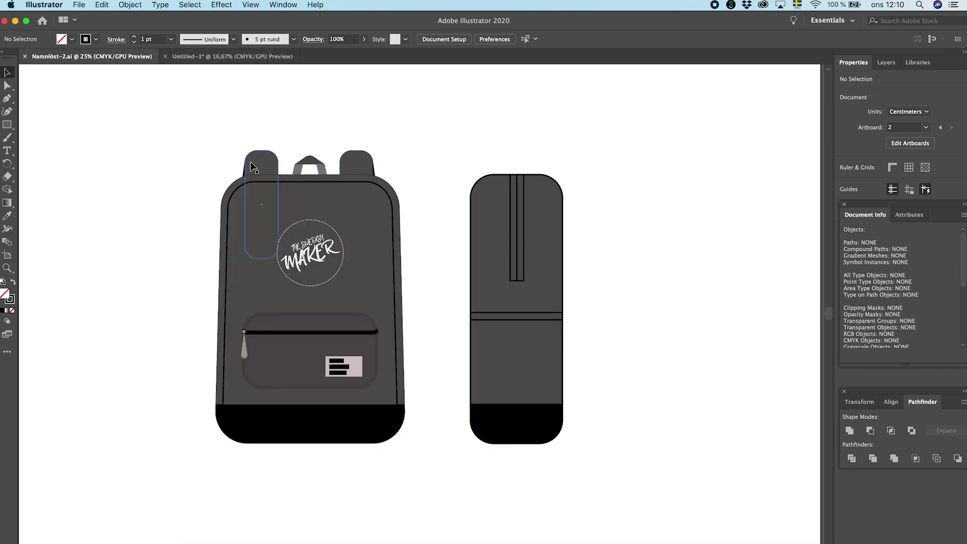
left_click(254, 57)
scroll(523, 301, "down", 4)
scroll(522, 296, "up", 5)
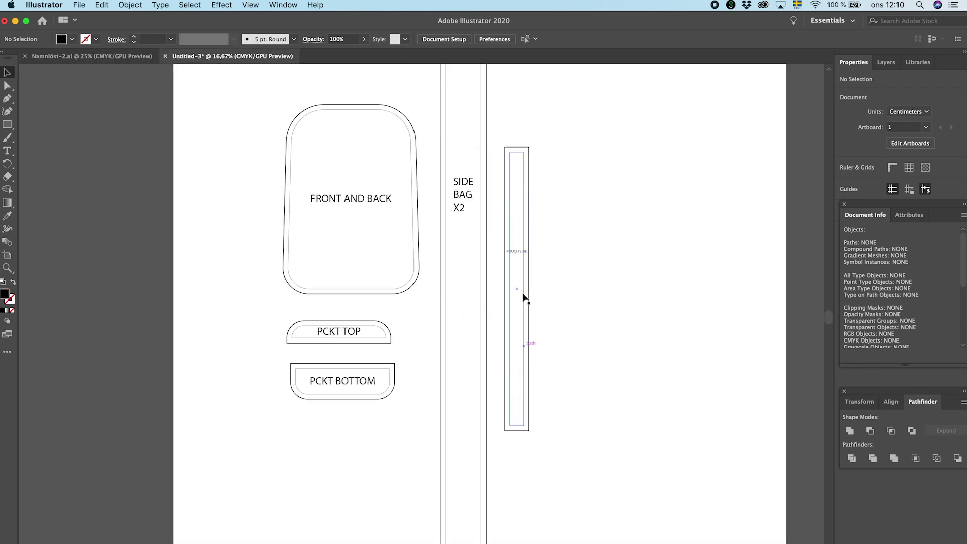
left_click(406, 275)
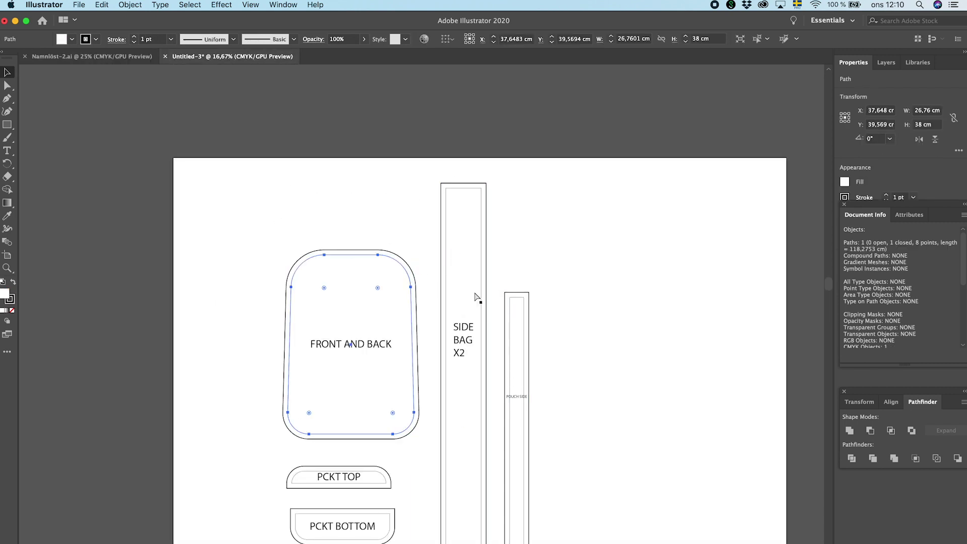
- Duplicate the FRONT AND BACK shape and move the copy to the empty area on the right
key("cmd+c")
key("cmd+v")
left_click_drag(414, 223, 616, 270)
left_click(570, 231)
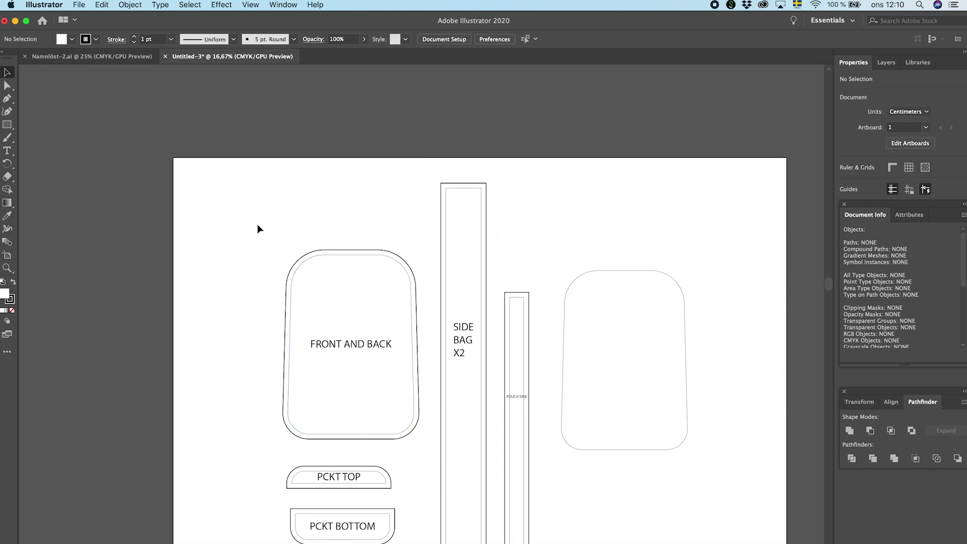
- Create a 5 × 5 cm square beside the copied shape
key("m")
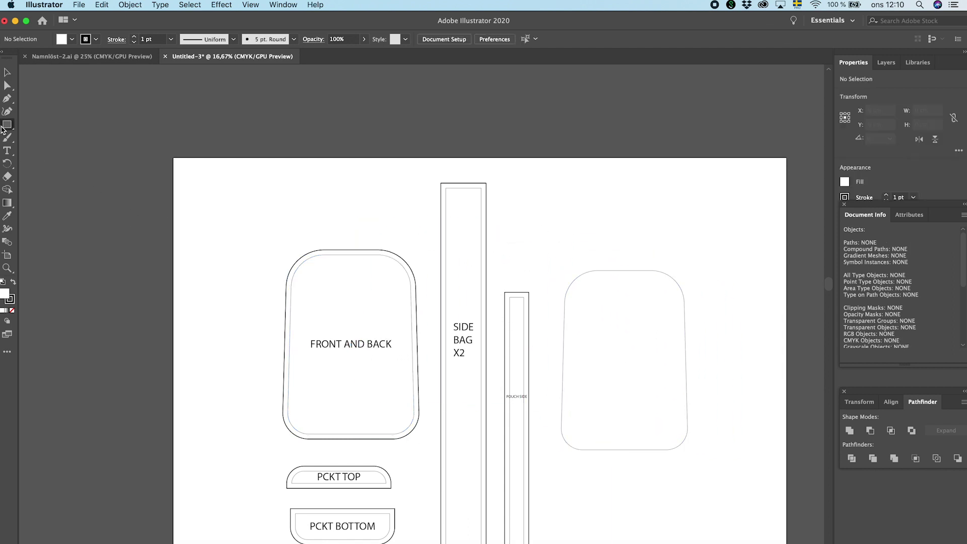
left_click(605, 217)
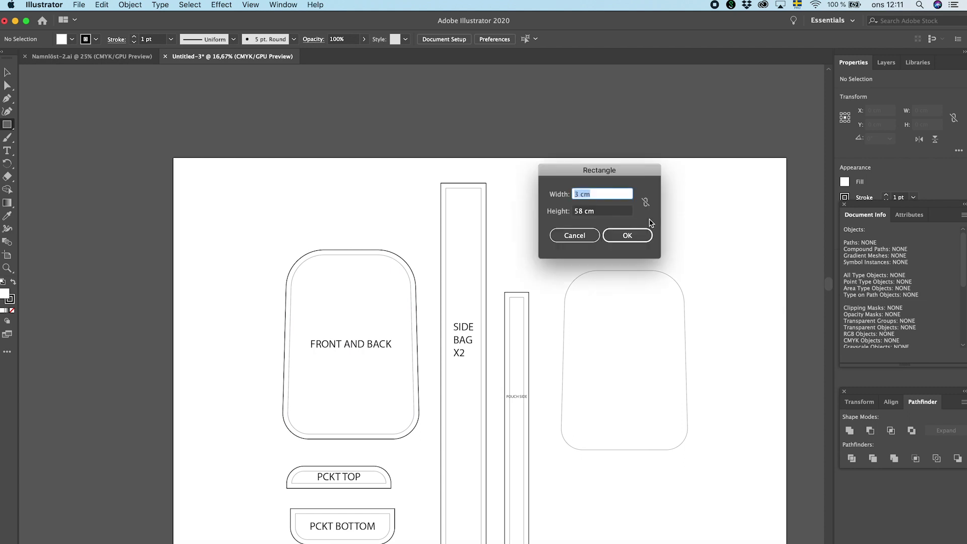
type("5")
key("Tab")
type("5")
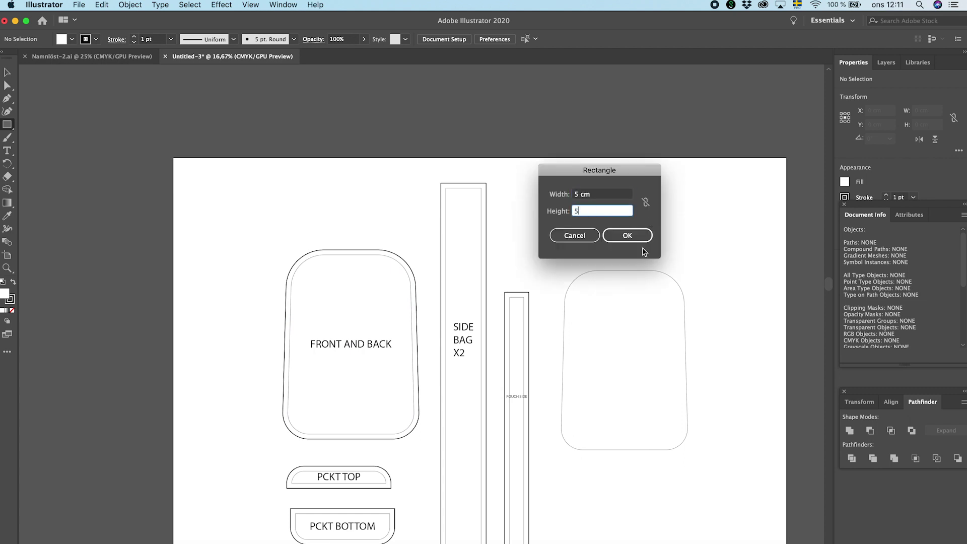
left_click(629, 235)
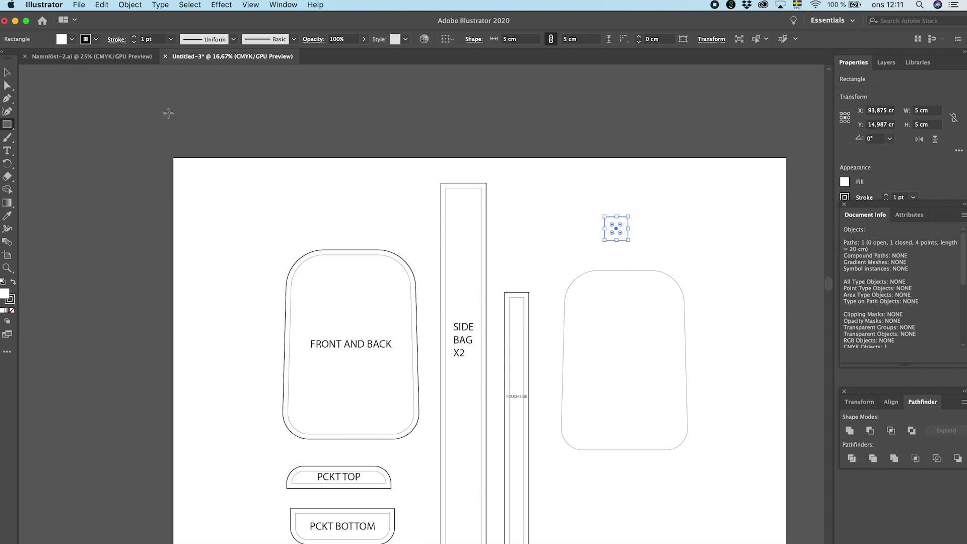
- Position the 5 × 5 cm square at the top centre of the copied shape
key("a")
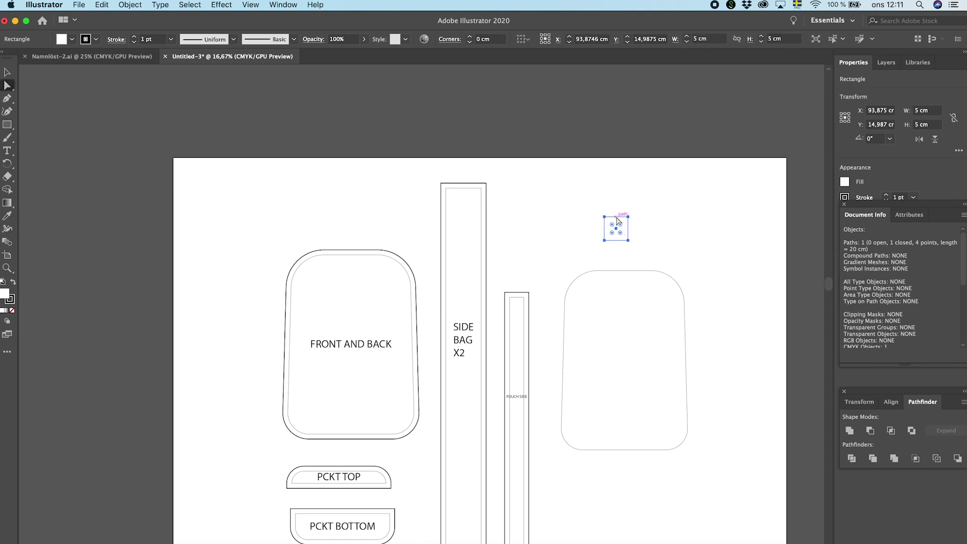
left_click_drag(617, 219, 591, 316)
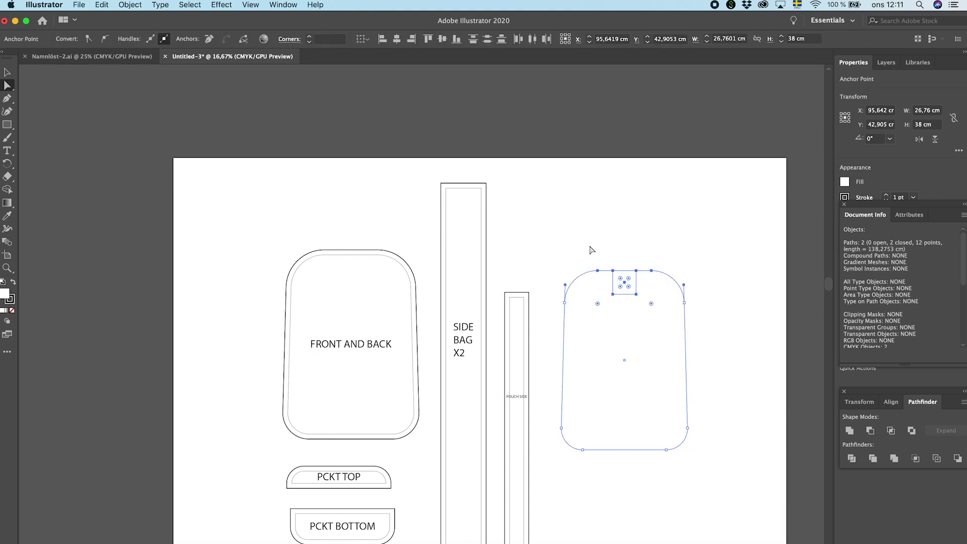
key("v")
left_click(634, 277)
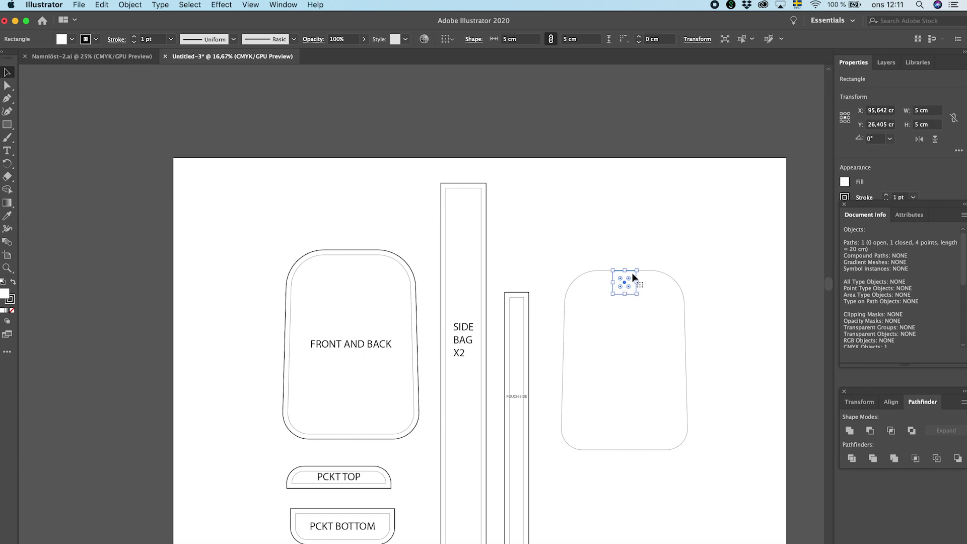
left_click(615, 295, "shift")
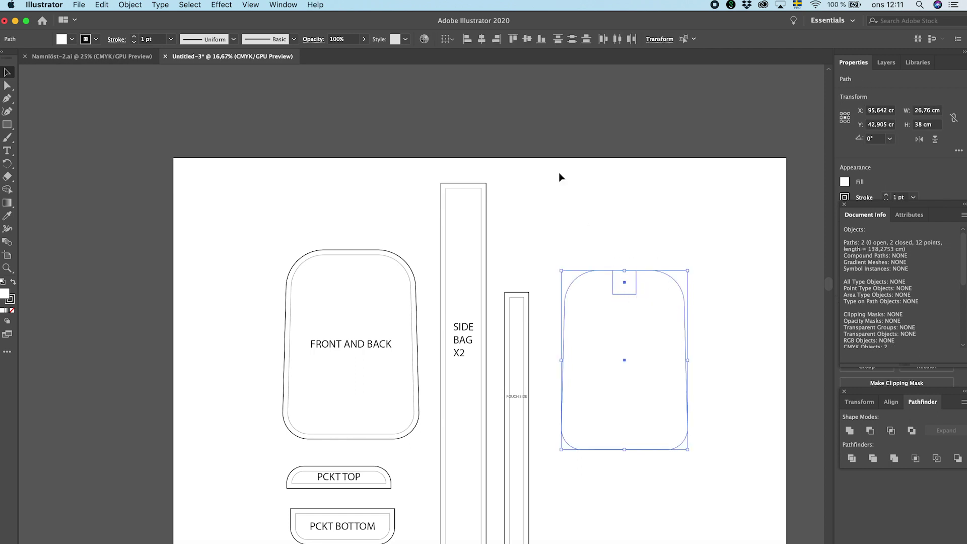
left_click(675, 238)
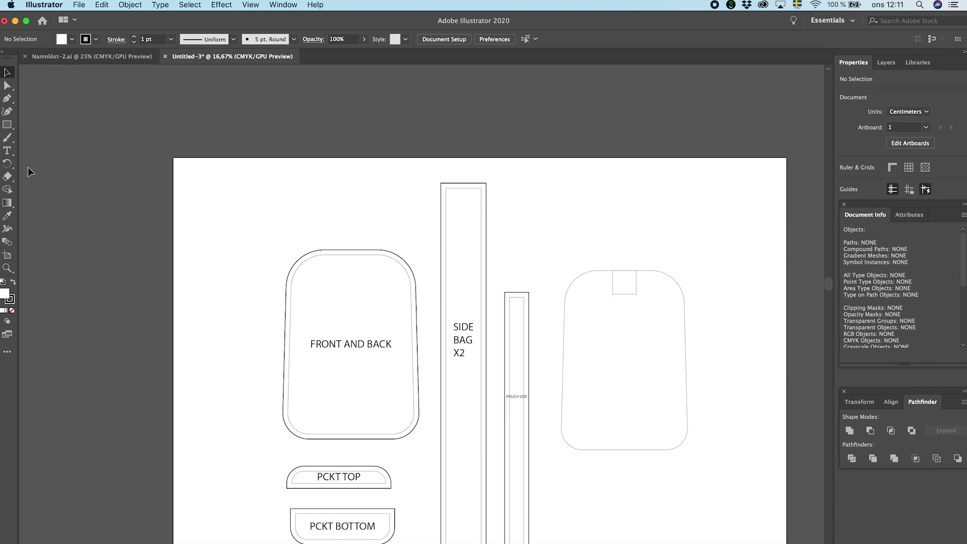
left_click(7, 125)
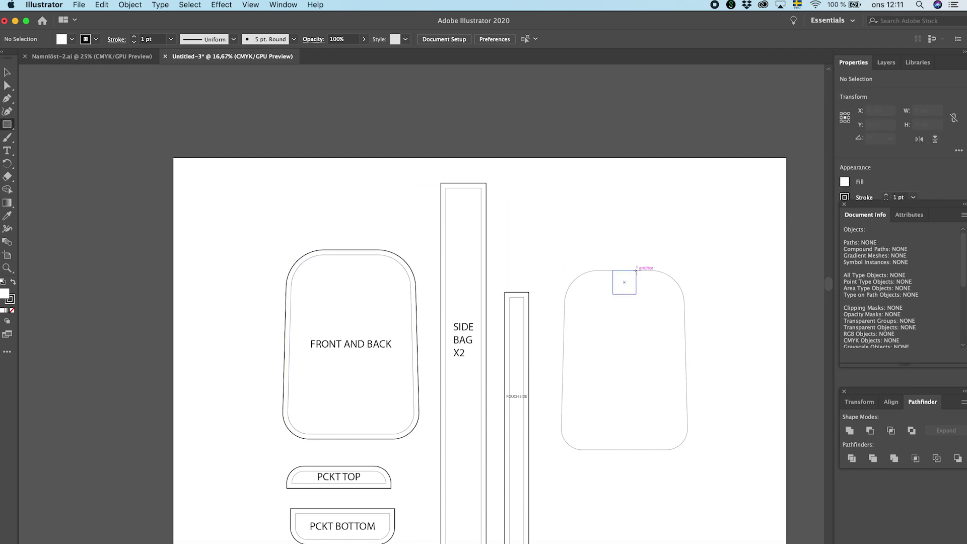
- Replace a roughly dragged rectangle with an exact 5 × 30 cm one from the square's top-right corner
left_click_drag(637, 271, 660, 407)
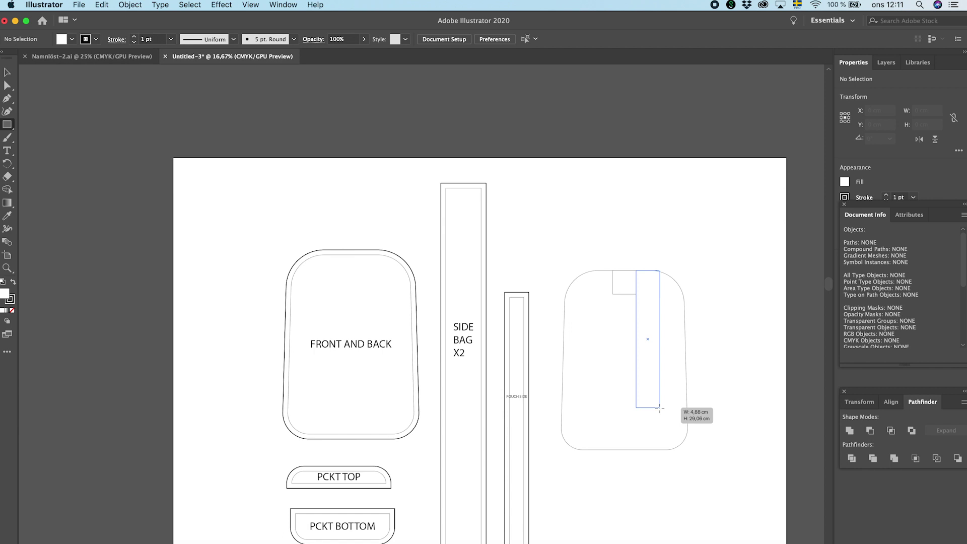
left_click_drag(659, 408, 660, 408)
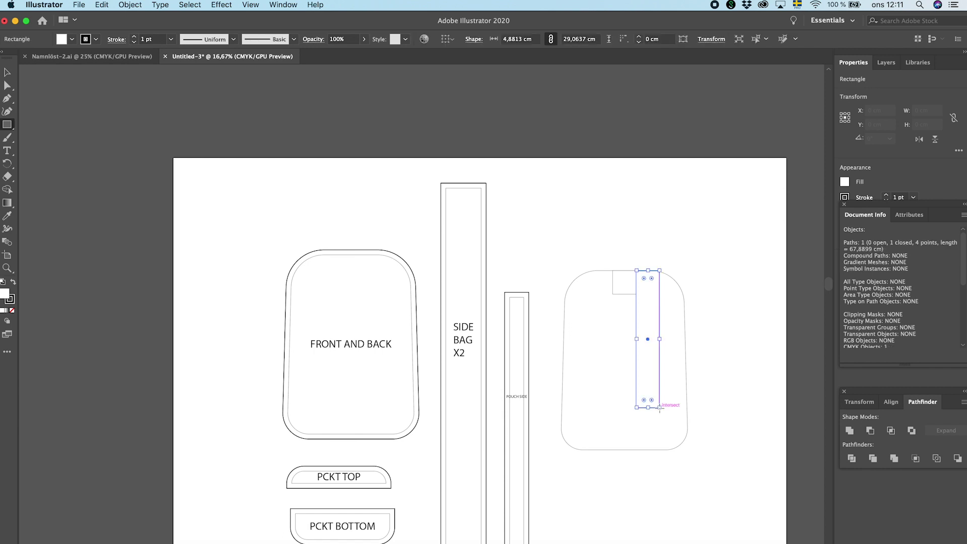
key("super+z")
left_click(636, 270)
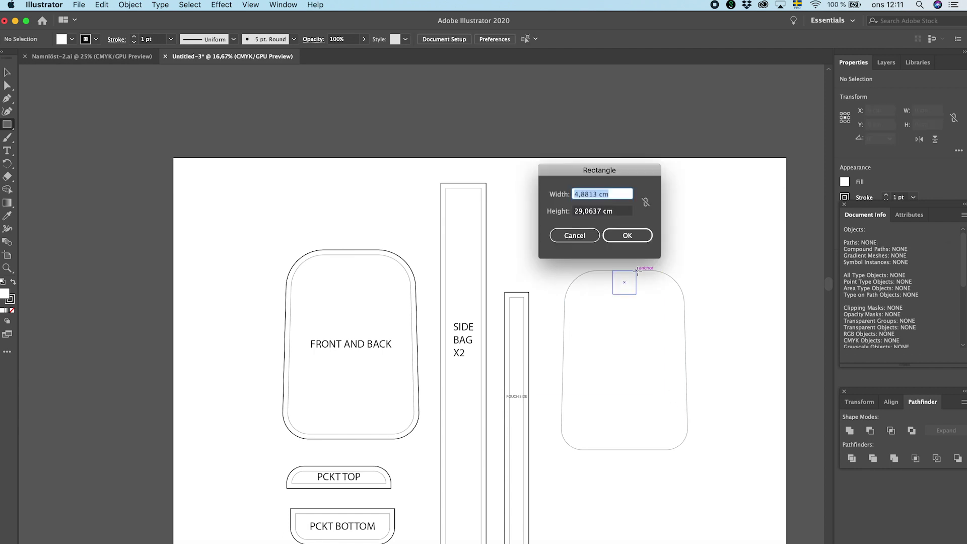
type("5")
key("Tab")
type("30")
key("Return")
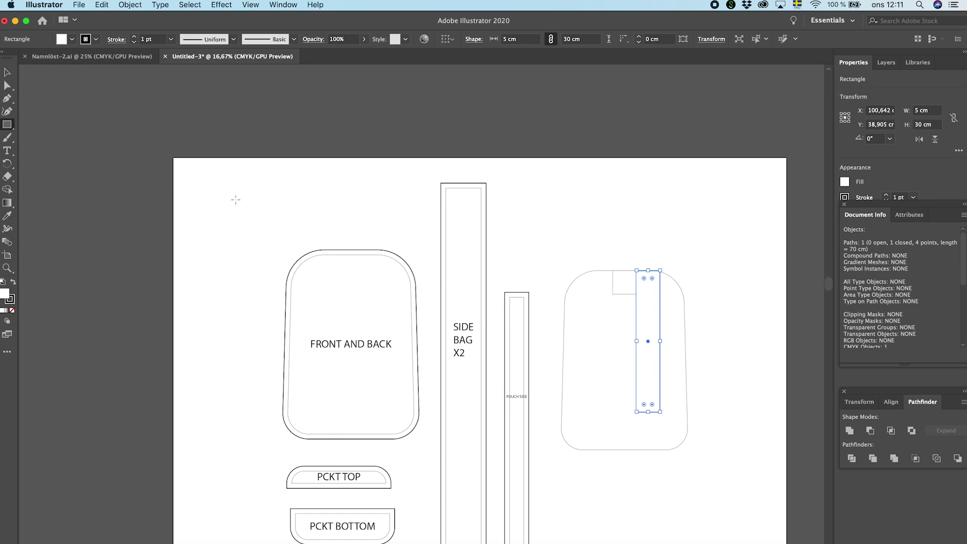
left_click(7, 72)
- Delete the copied rounded shape and small square, and move the 5 × 30 cm strip into open space
left_click(613, 244)
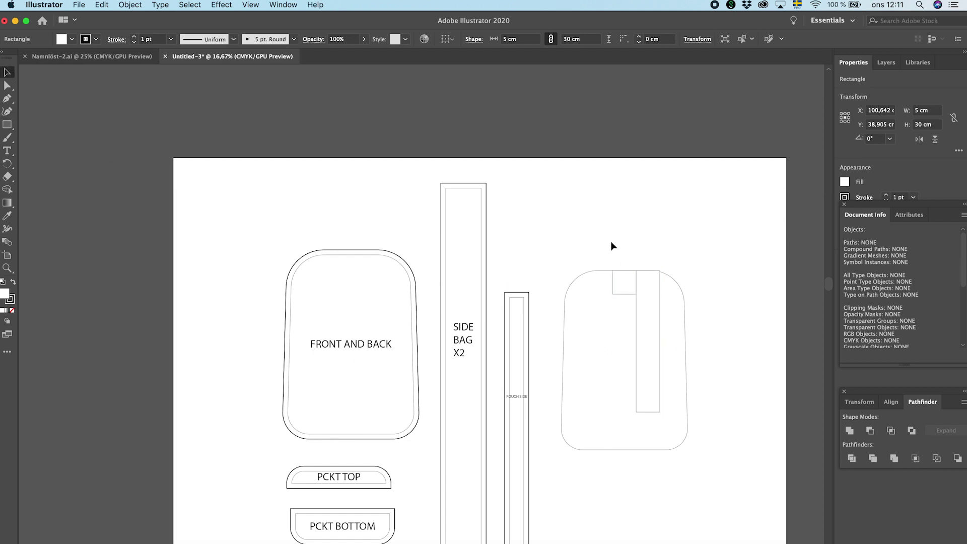
left_click(616, 295)
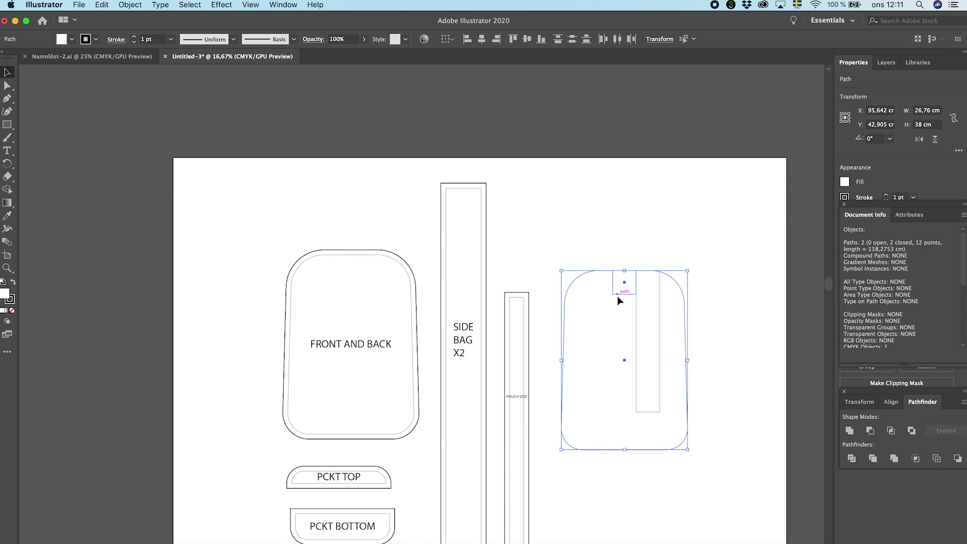
key("Delete")
left_click_drag(651, 271, 600, 322)
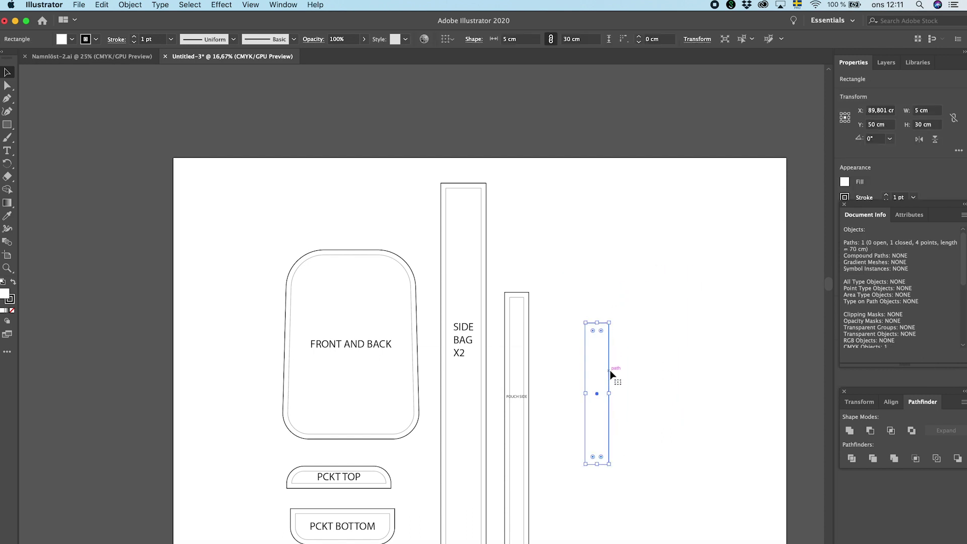
- Duplicate the strip beside itself and unite both into one 10 × 30 cm rectangle
key("super+c")
key("super+v")
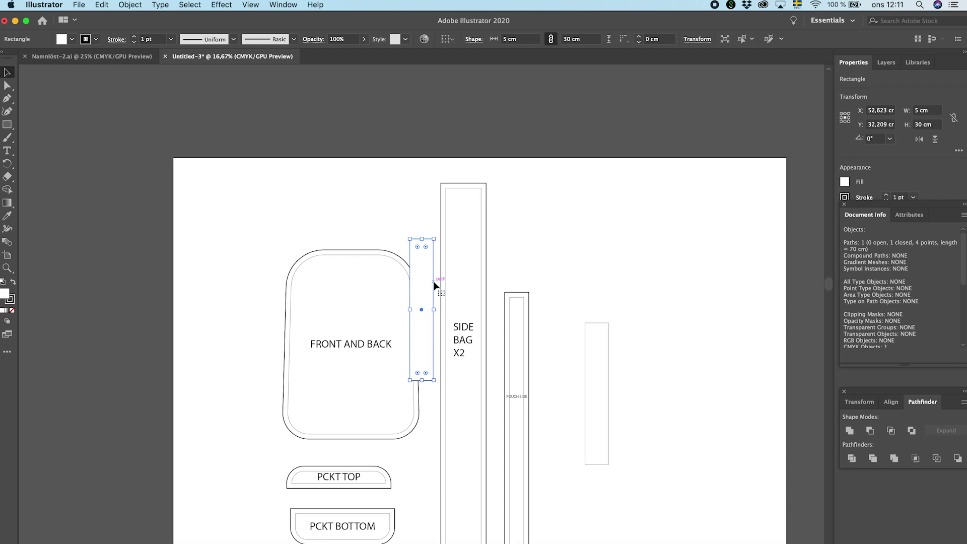
left_click_drag(434, 286, 634, 367)
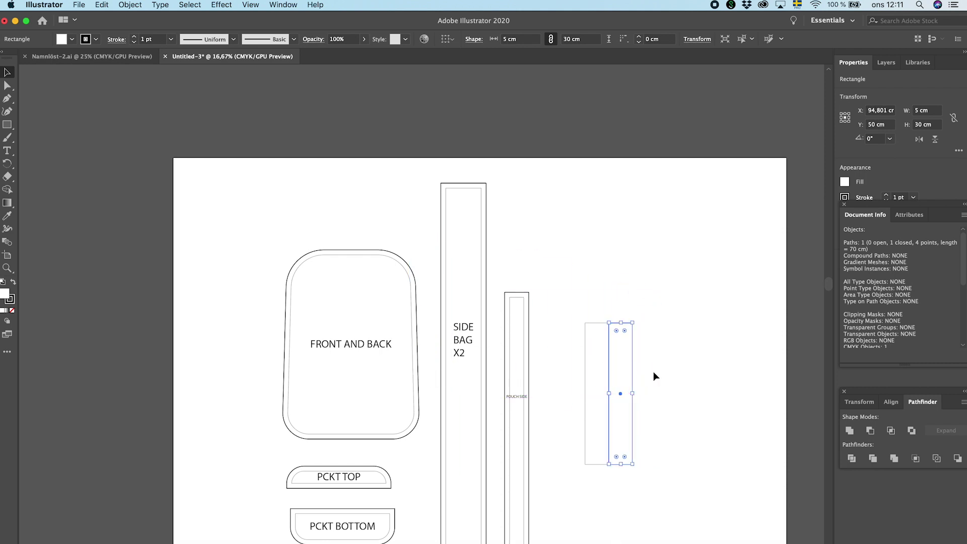
scroll(655, 376, "up", 2)
scroll(640, 352, "down", 3)
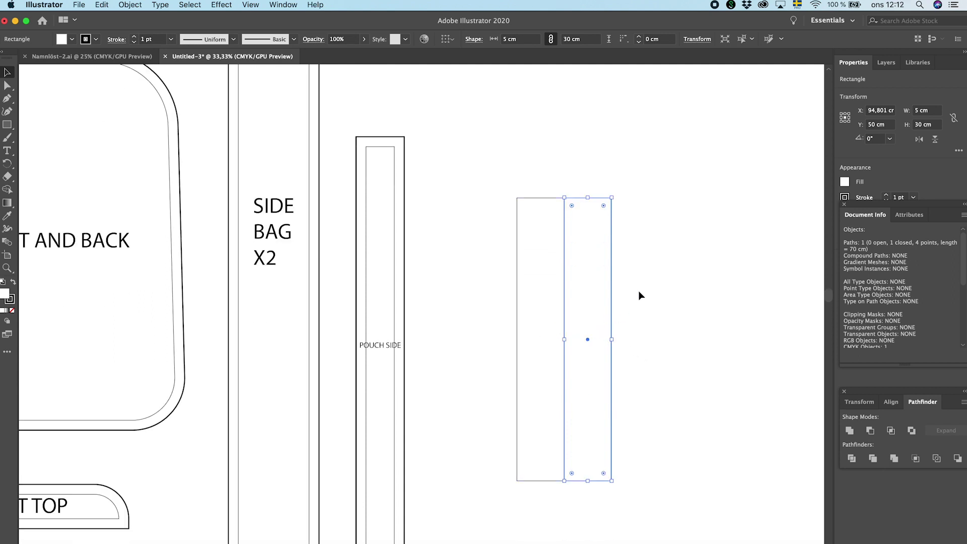
left_click(548, 357, "shift")
left_click(850, 431)
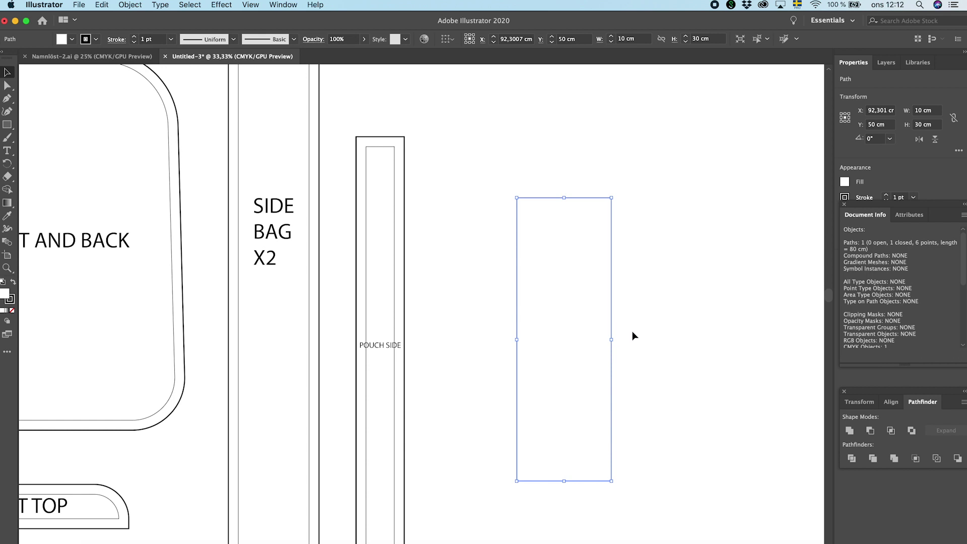
- Add a seam-allowance offset outline to the strip, copy POUCH SIDE's stroke onto it, and shift both left
left_click(139, 5)
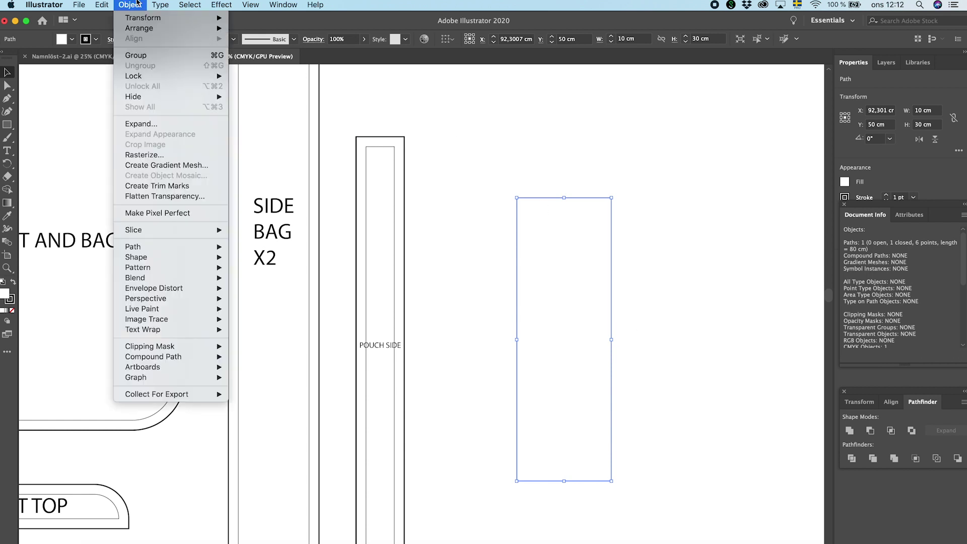
mouse_move(146, 246)
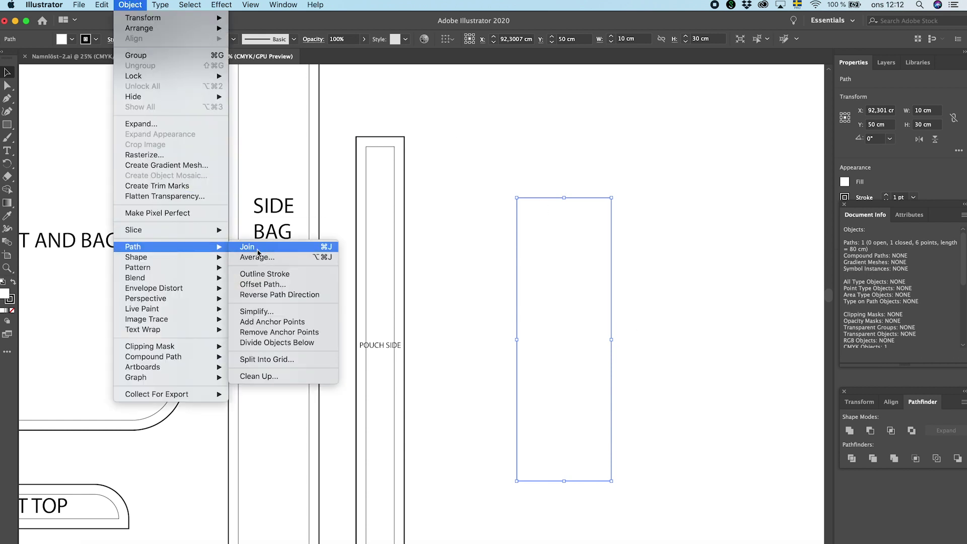
left_click(282, 281)
key("Return")
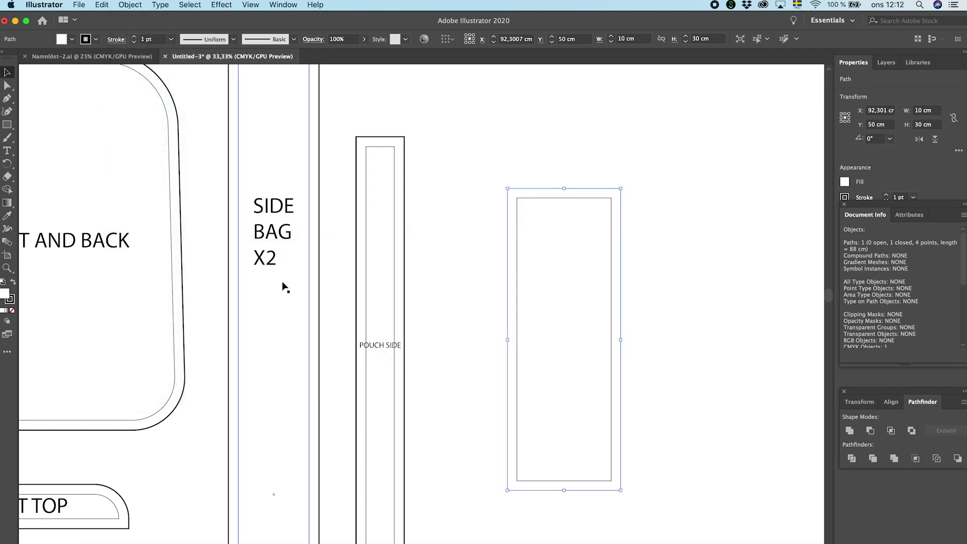
key("i")
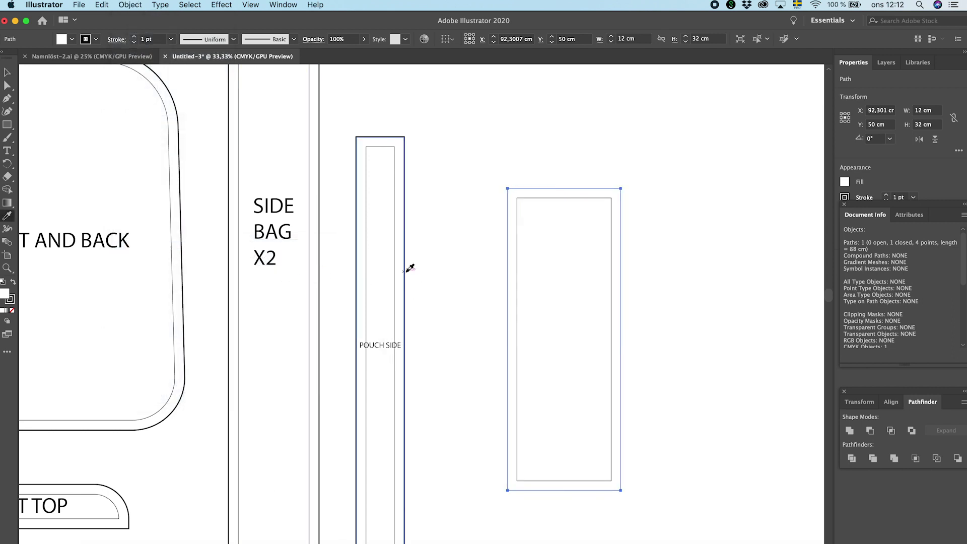
left_click(407, 271)
left_click(7, 73)
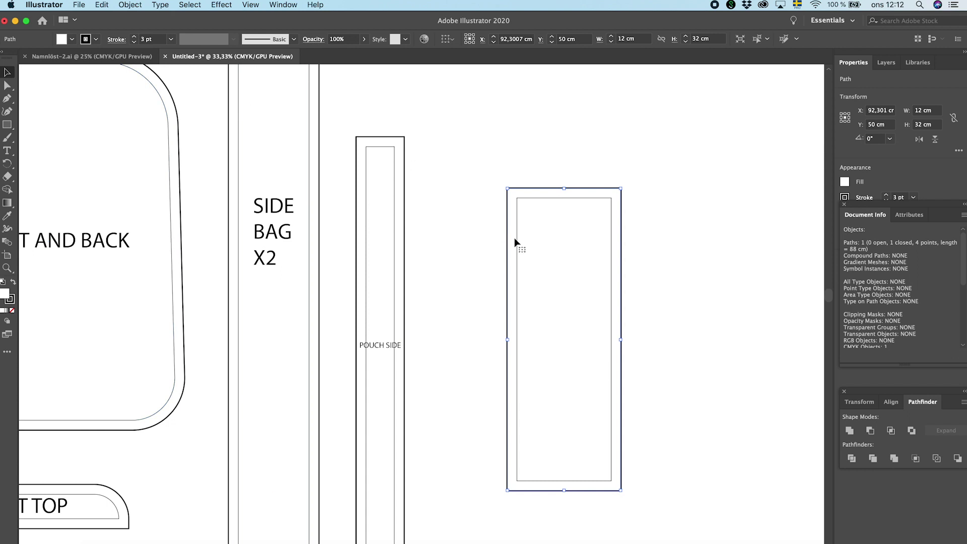
left_click_drag(663, 173, 543, 189)
left_click(432, 334)
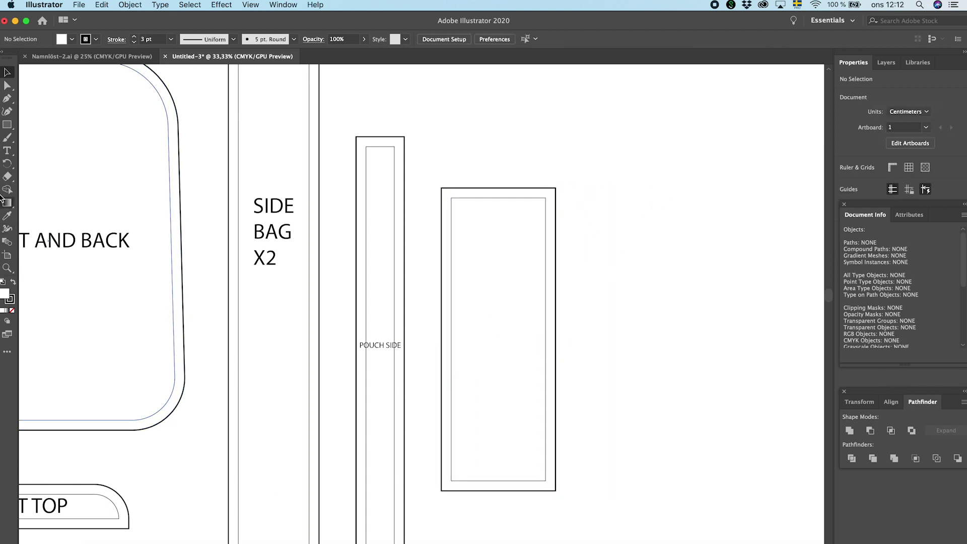
- Label the strap piece STRAP X2 at 30 pt and zoom out to the whole artboard
left_click(6, 151)
left_click(488, 301)
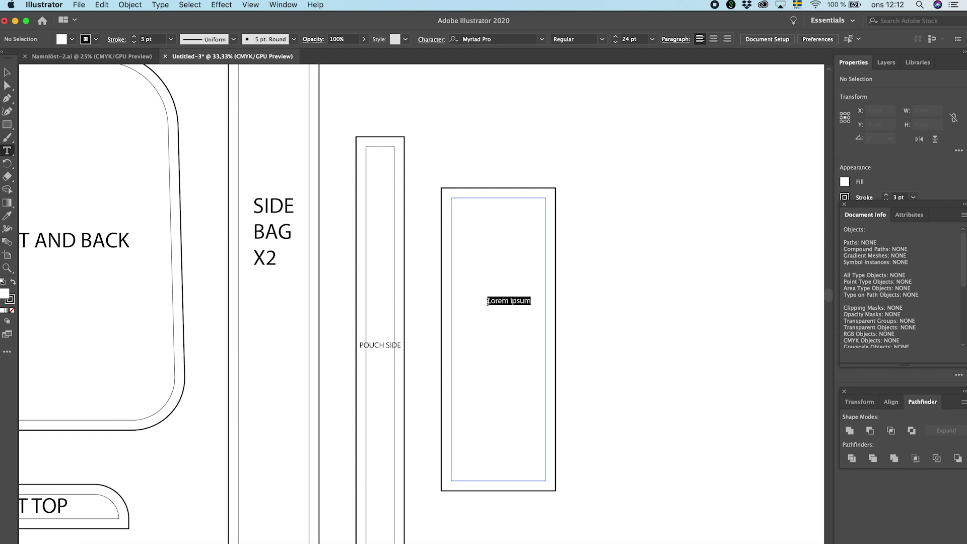
type("STRAP")
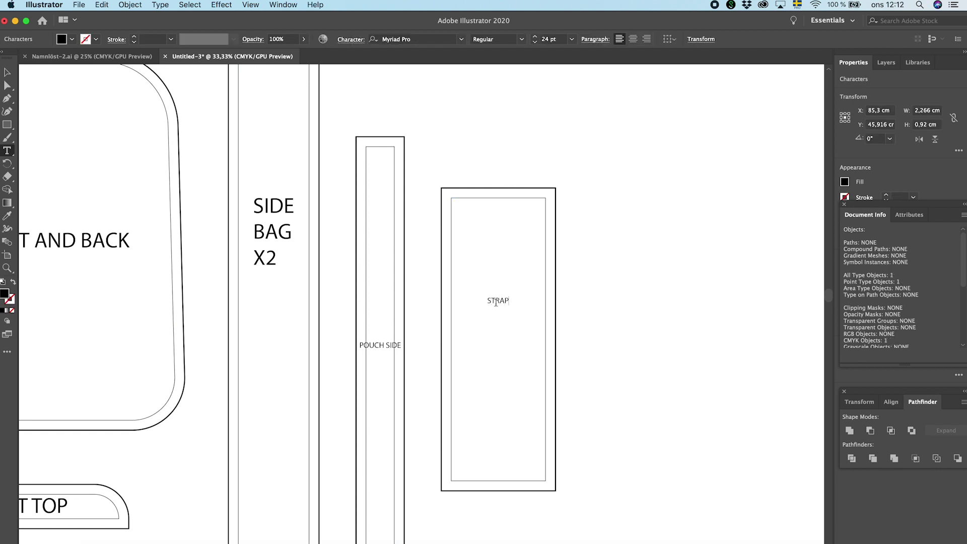
key("super+a")
left_click(535, 36)
left_click(535, 36)
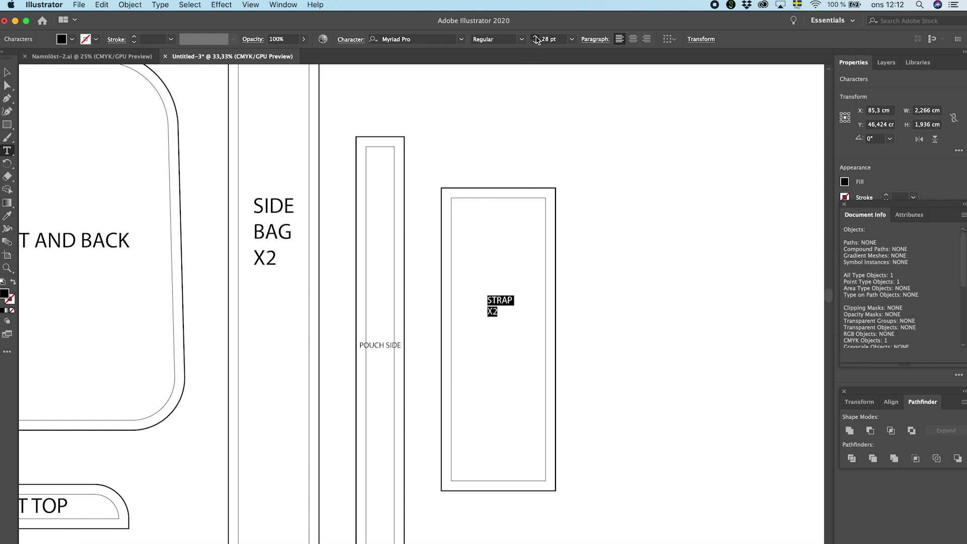
left_click(535, 37)
key("Escape")
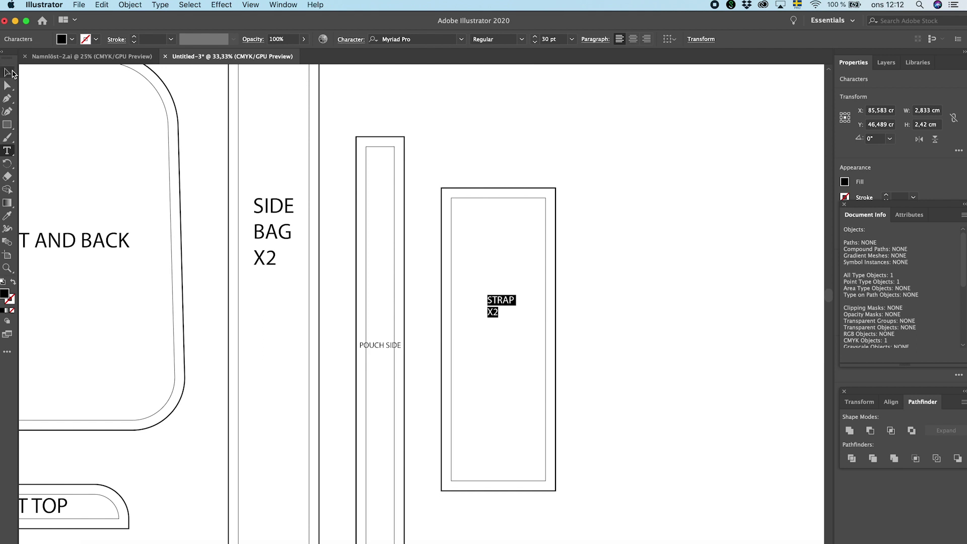
left_click(593, 301)
key("super+0")
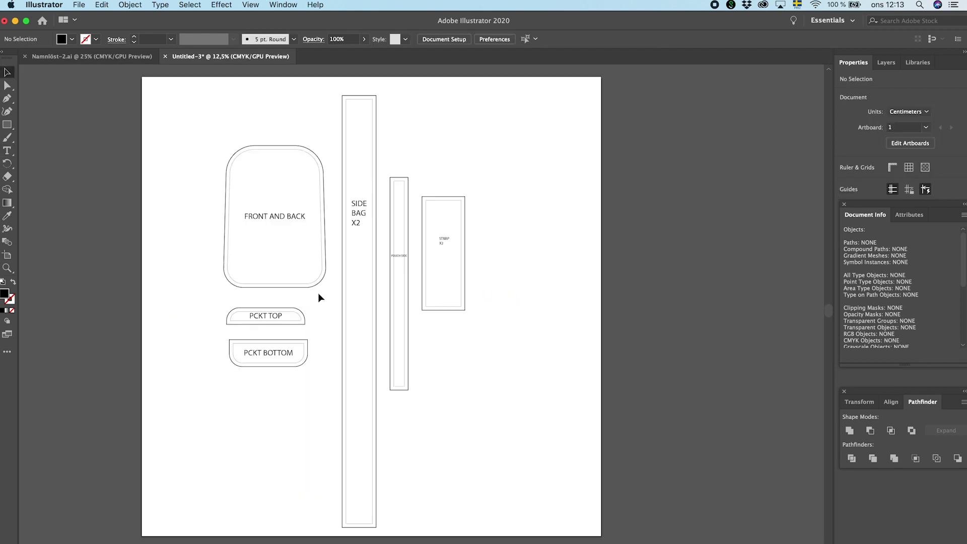
left_click(55, 56)
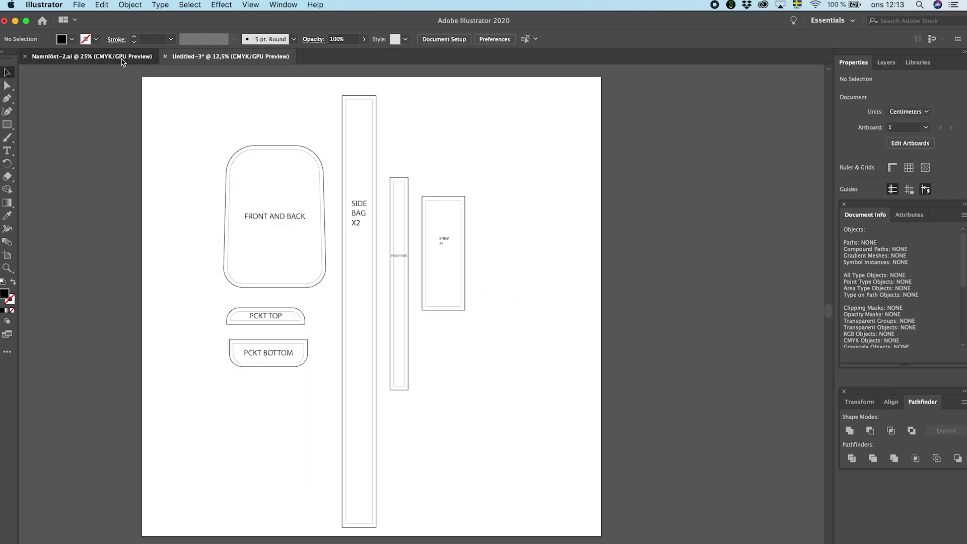
left_click_drag(184, 86, 585, 462)
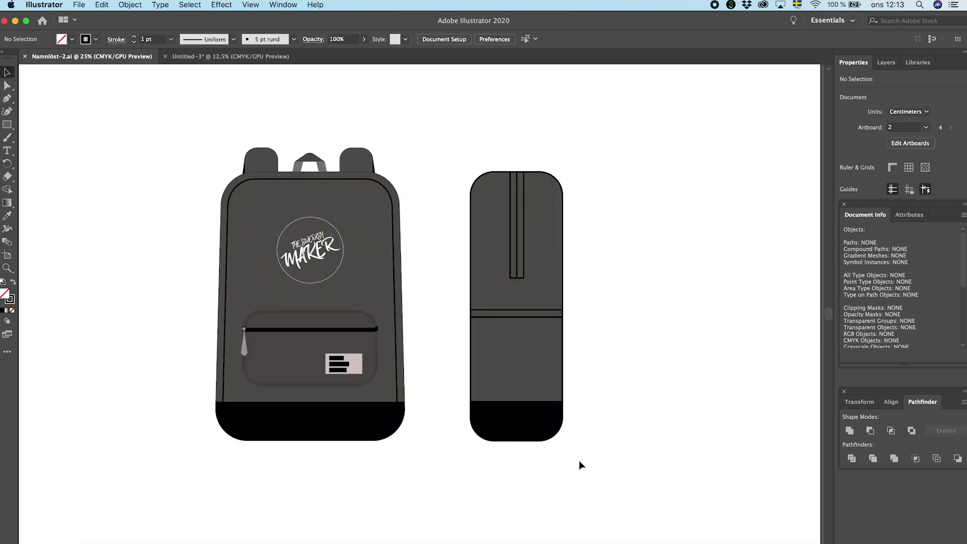
left_click(532, 318)
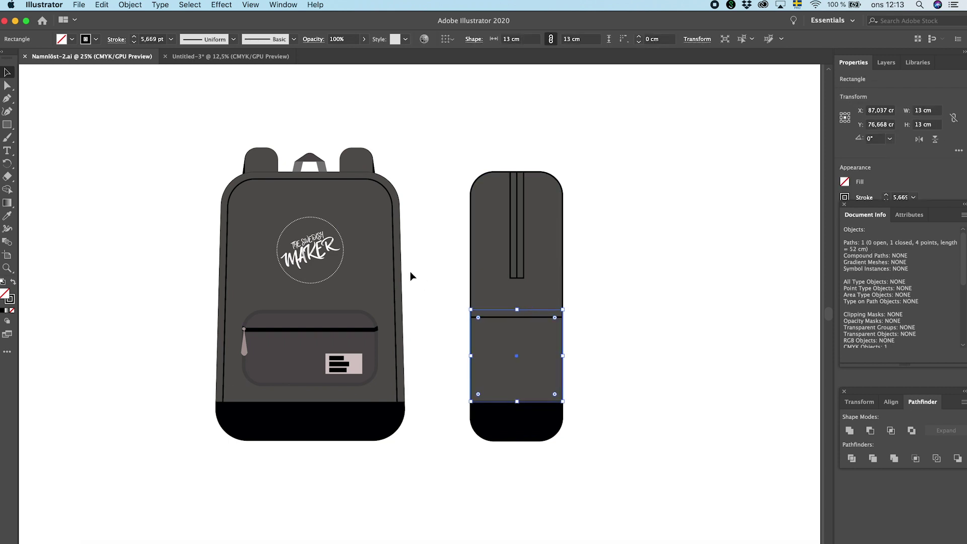
left_click(312, 108)
left_click(217, 56)
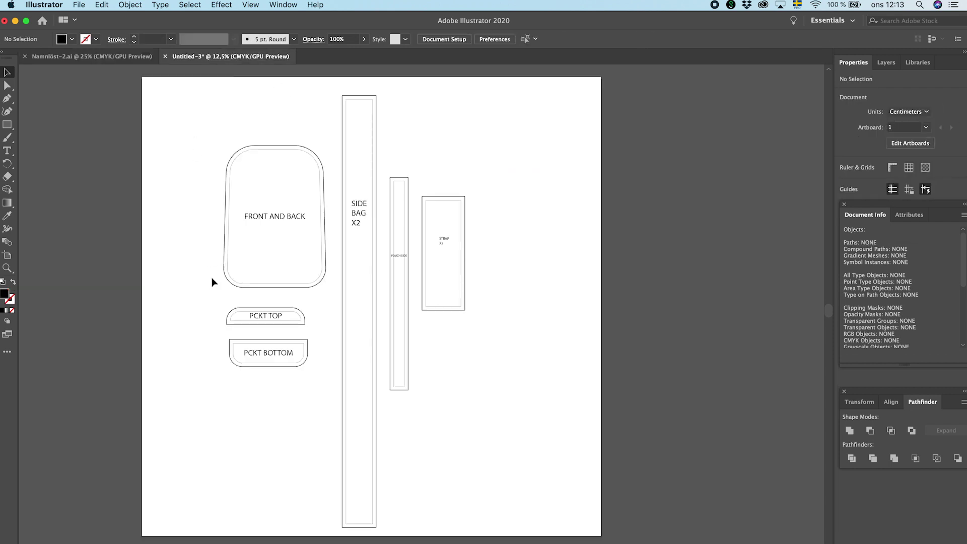
- Draw a 13 × 13 cm square with no fill and a black 1 pt outline
left_click(7, 124)
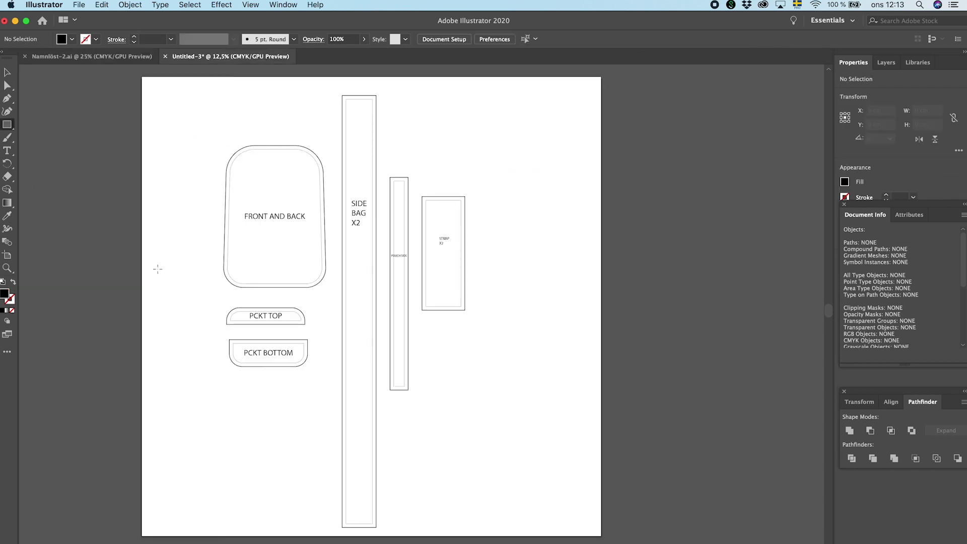
left_click(238, 412)
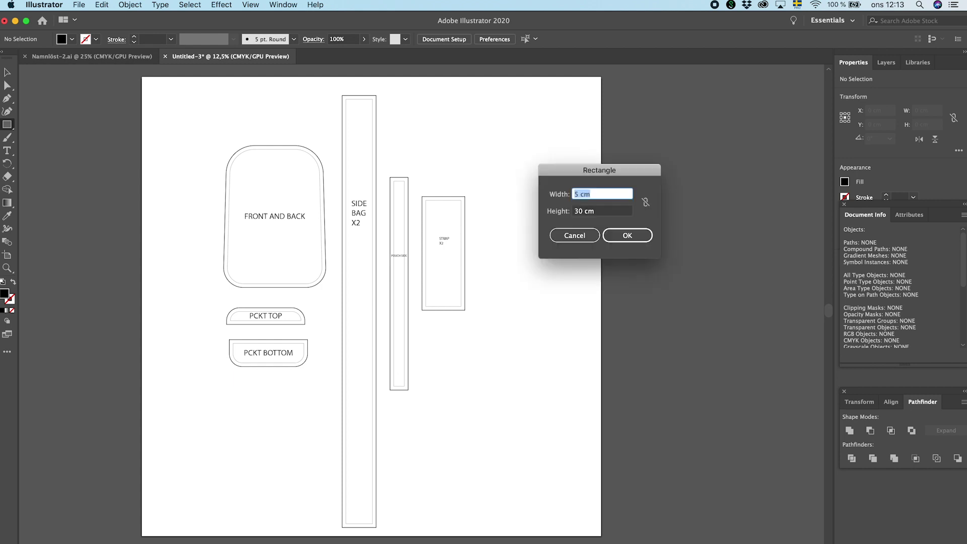
type("13")
key("Tab")
type("13")
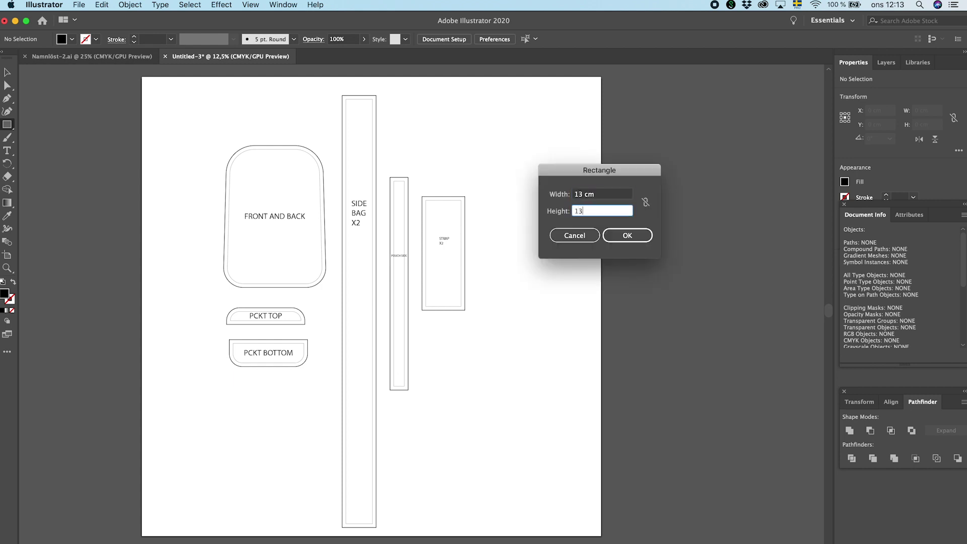
key("Return")
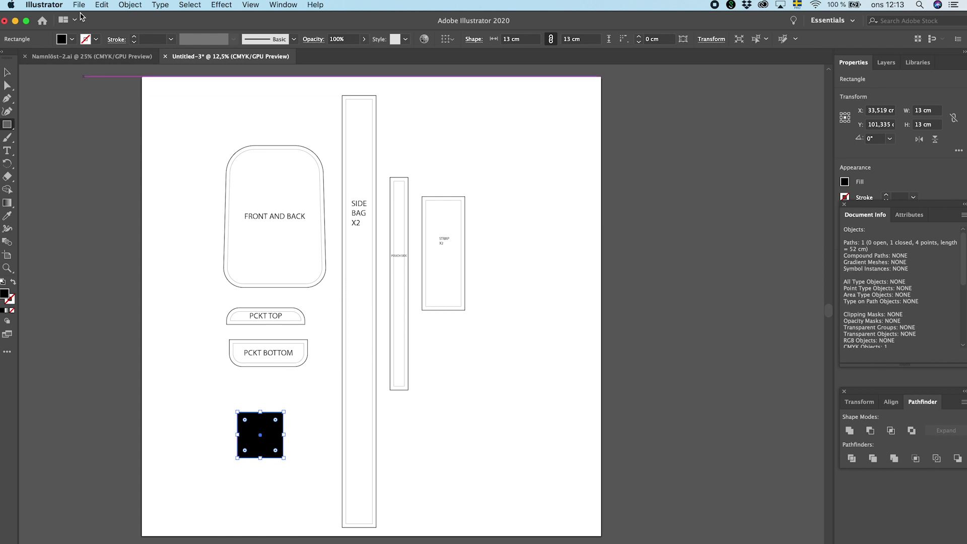
left_click(62, 40)
left_click(4, 57)
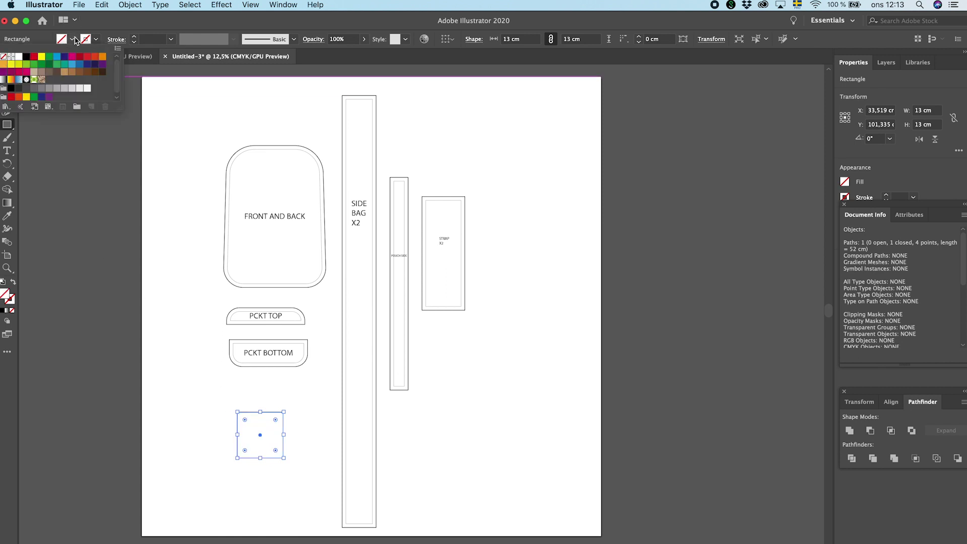
left_click(87, 41)
left_click(27, 57)
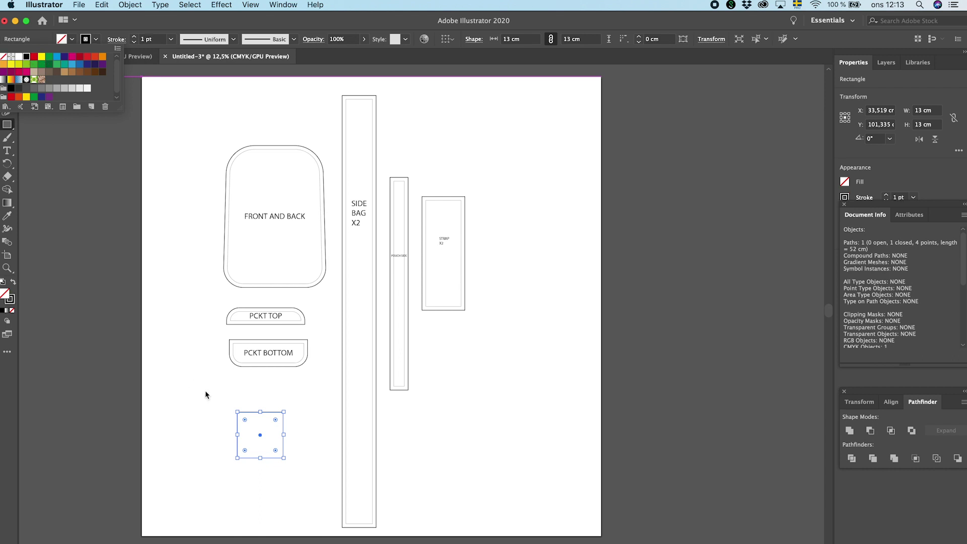
left_click(261, 402)
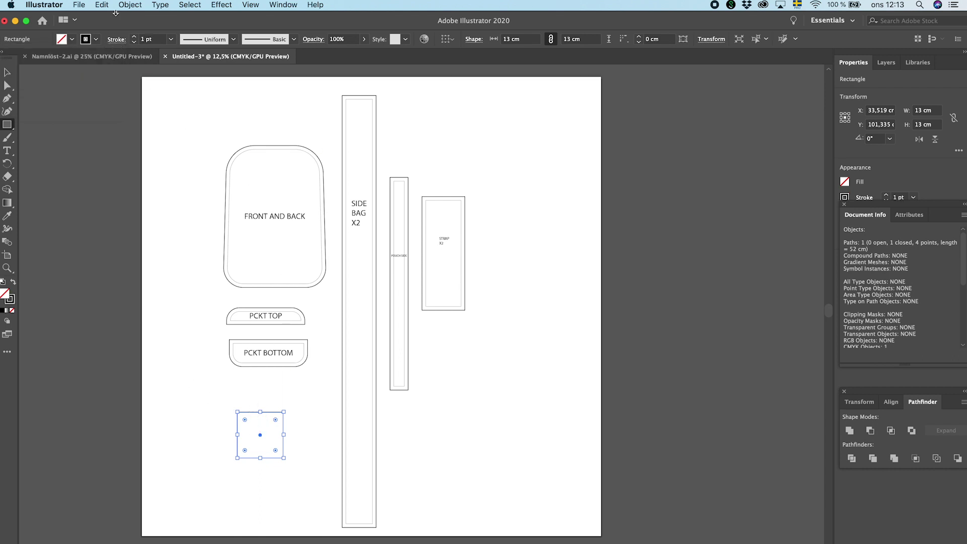
- Add a 1 cm offset outline around the square and give it PCKT TOP's outline style
left_click(130, 5)
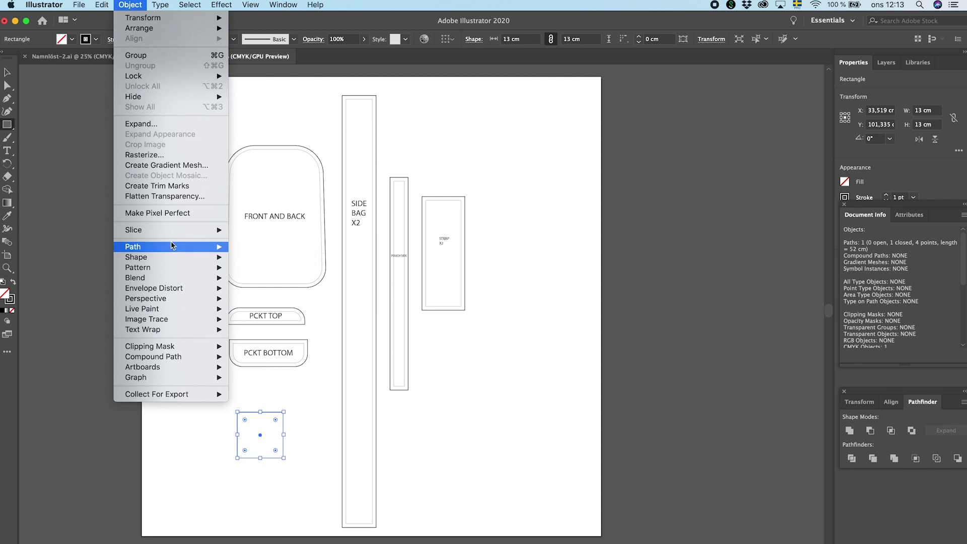
mouse_move(199, 247)
left_click(264, 281)
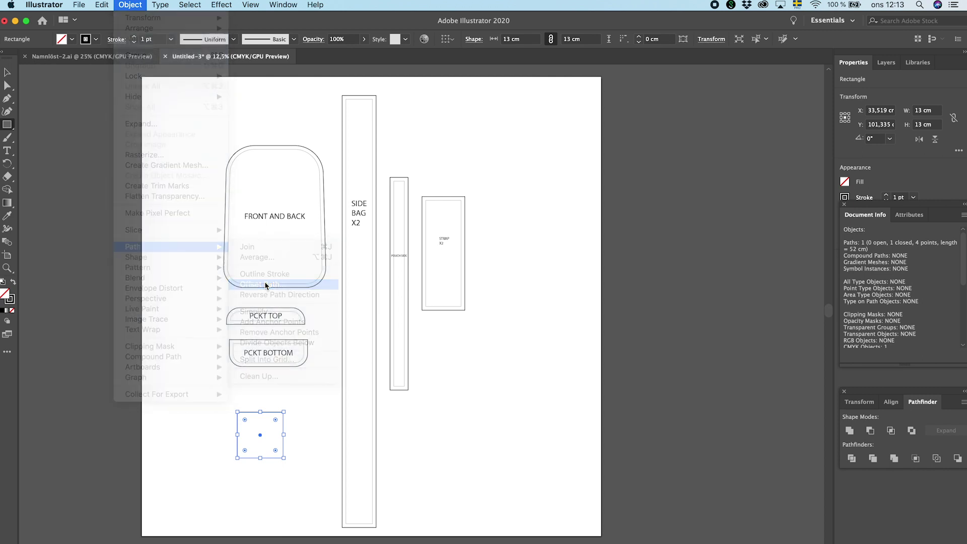
key("Return")
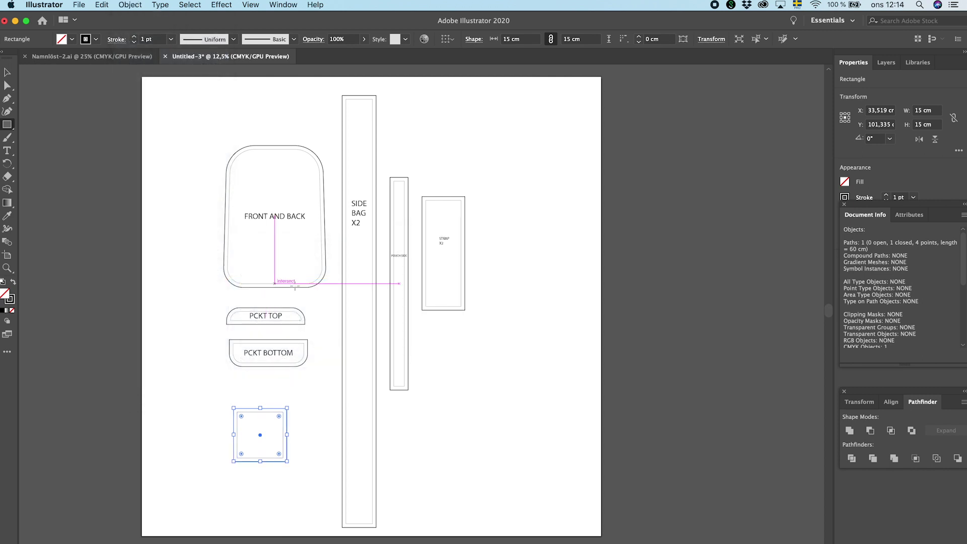
key("i")
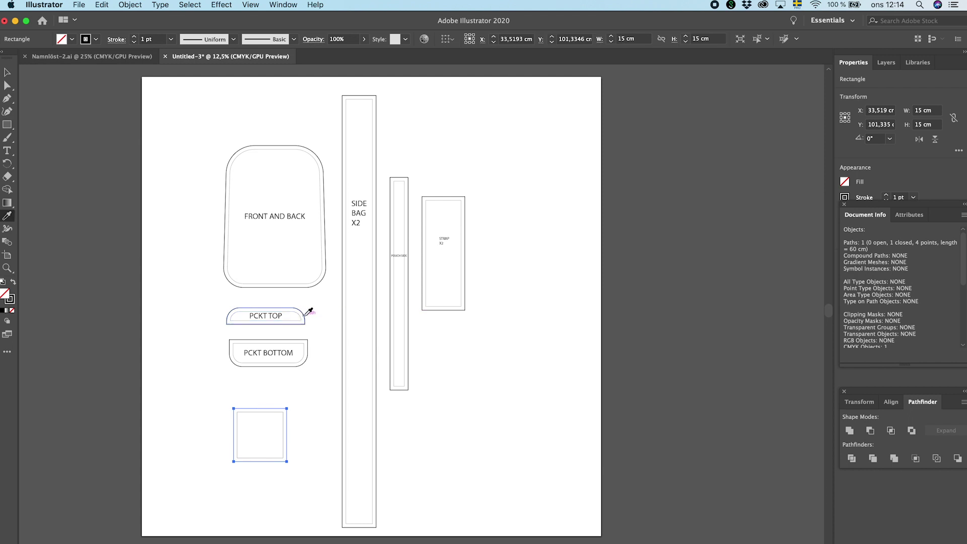
left_click(303, 313)
- Type a SIDE POCKET label inside the new square
key("t")
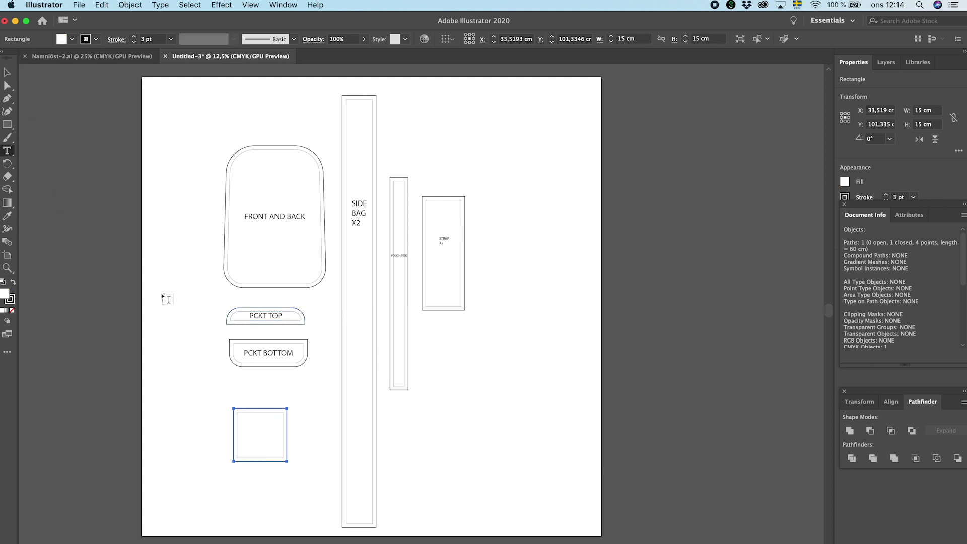
left_click(244, 429)
key("BackSpace")
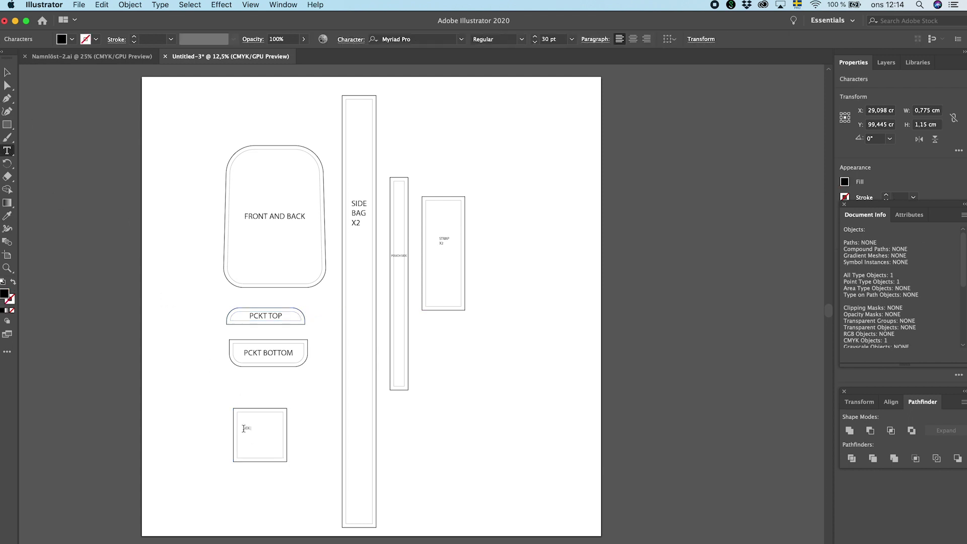
type("SIDE POCKET")
triple_click(244, 428)
- Centre the SIDE POCKET label horizontally and vertically within the square
left_click(6, 69)
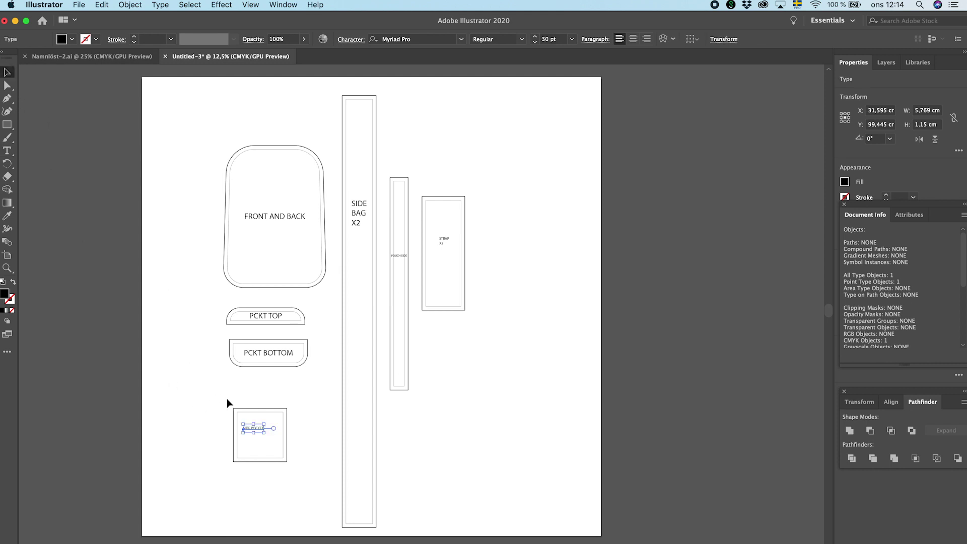
left_click_drag(213, 398, 271, 455)
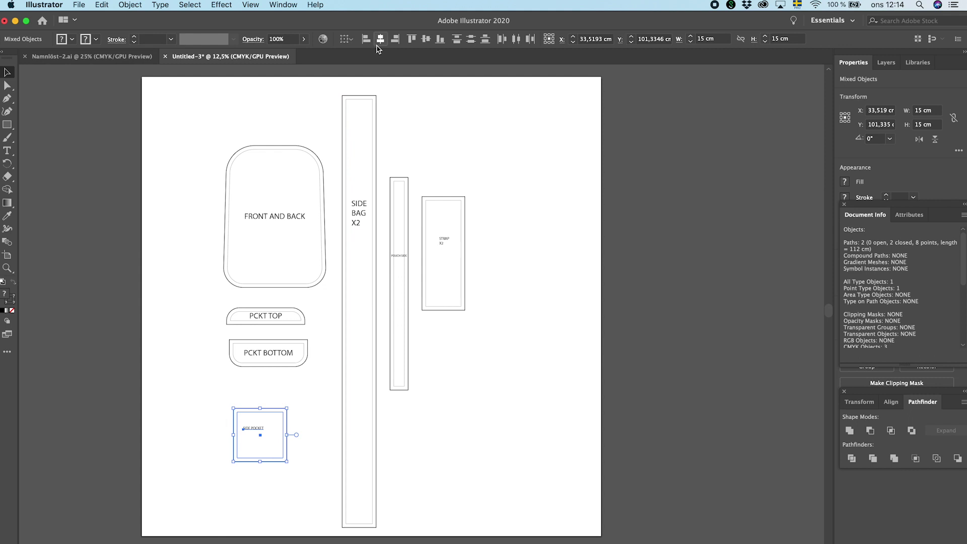
left_click(379, 40)
left_click(426, 39)
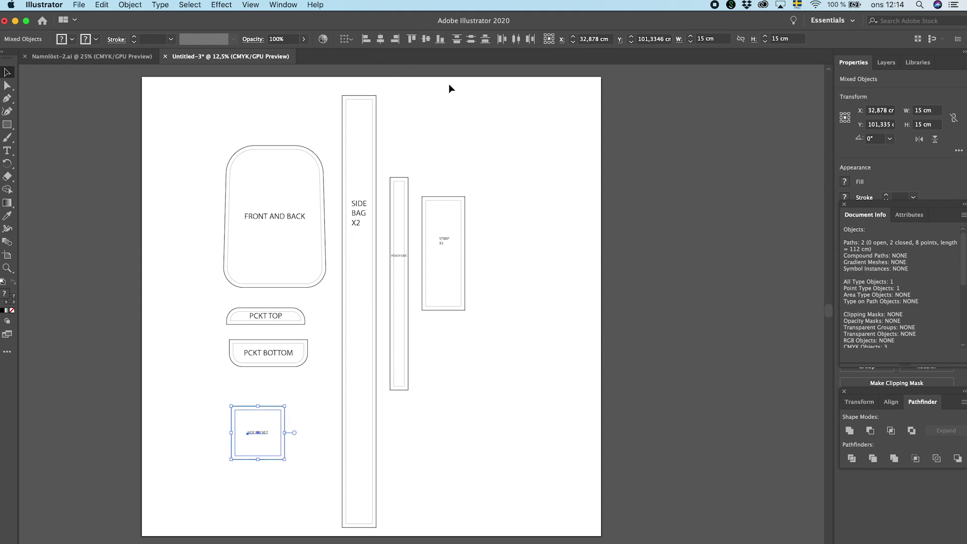